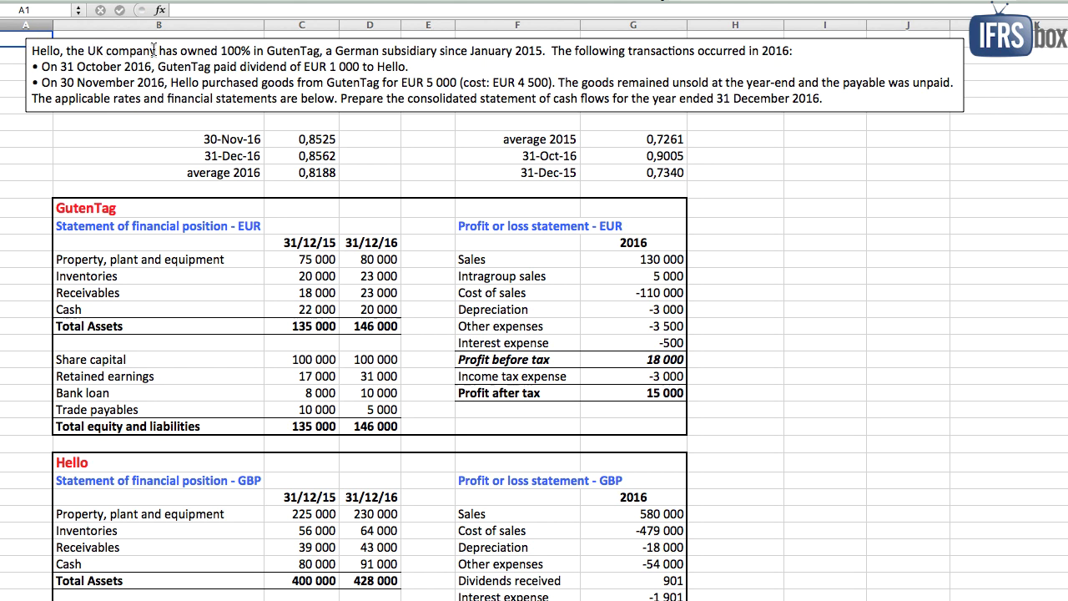
Read the case description: 100% ownership, 2016 dividend and intragroup goods transactions, supplied rates and statements, and the required consolidated cash flow statement.
{"action": "left_click_drag", "start_coordinate": [181, 51], "coordinate": [247, 56]}
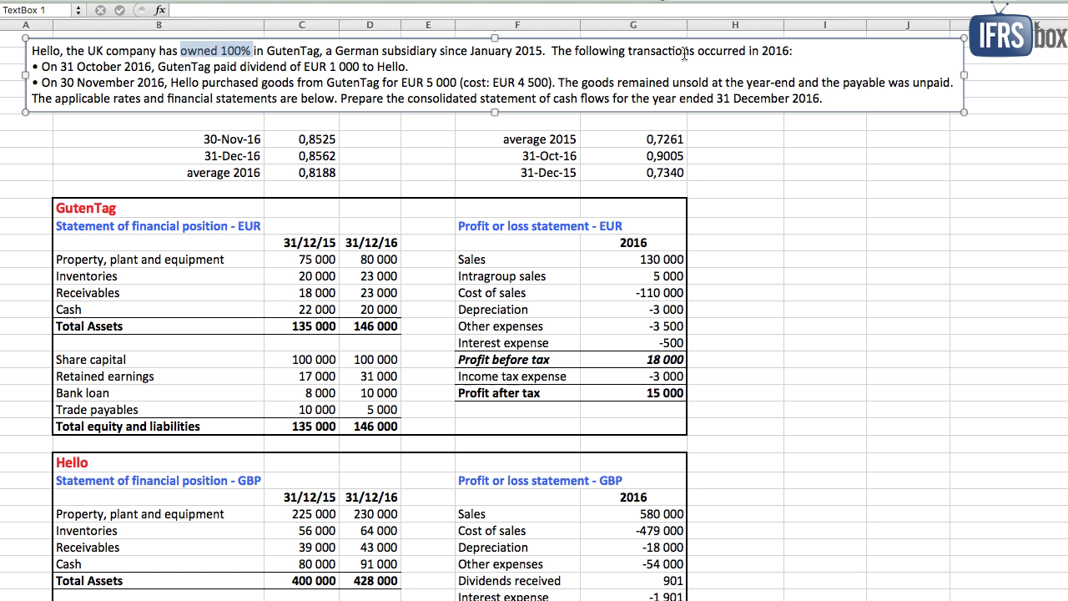
{"action": "left_click_drag", "start_coordinate": [698, 52], "coordinate": [787, 53]}
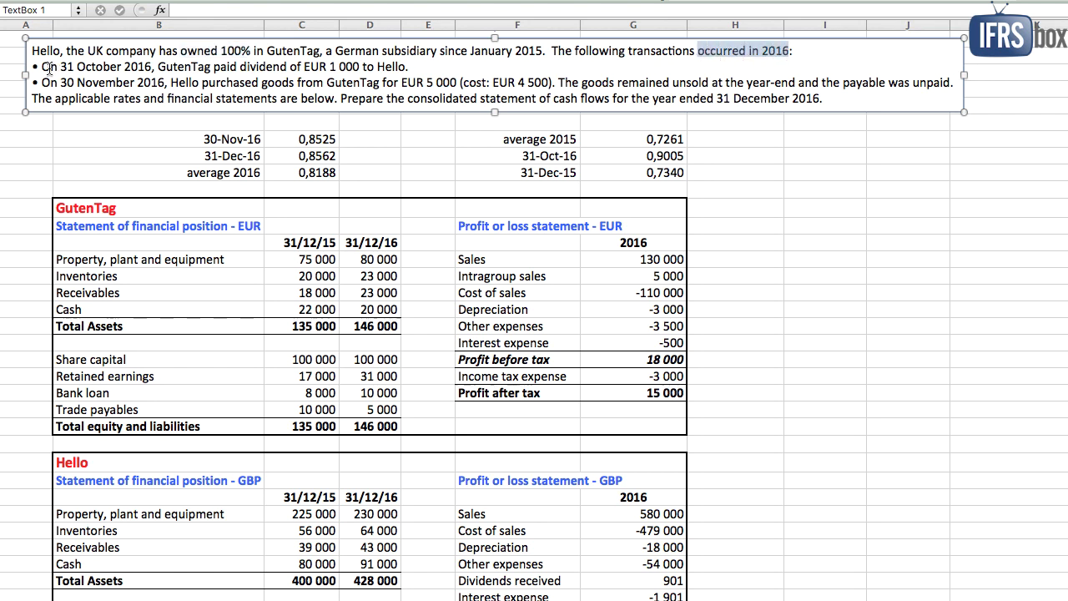
{"action": "left_click_drag", "start_coordinate": [42, 67], "coordinate": [152, 67]}
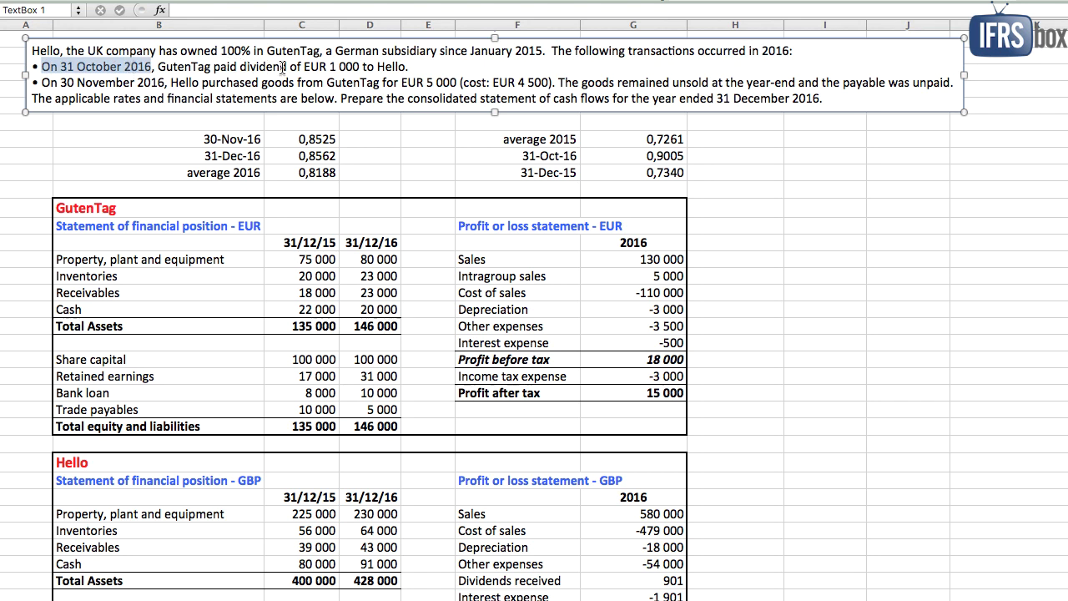
{"action": "left_click_drag", "start_coordinate": [290, 67], "coordinate": [351, 67]}
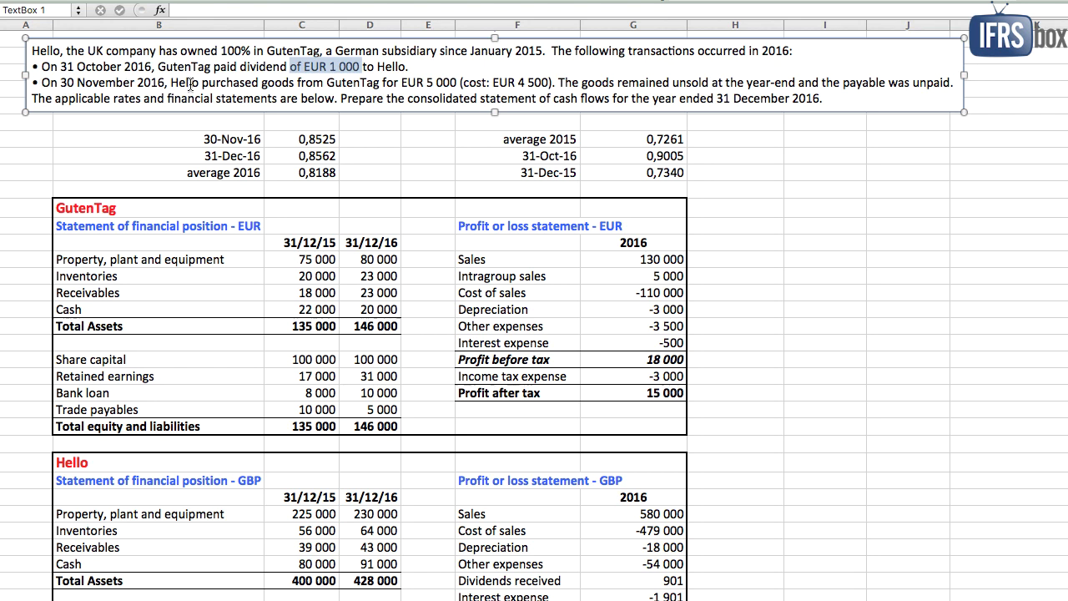
{"action": "left_click_drag", "start_coordinate": [381, 84], "coordinate": [547, 83]}
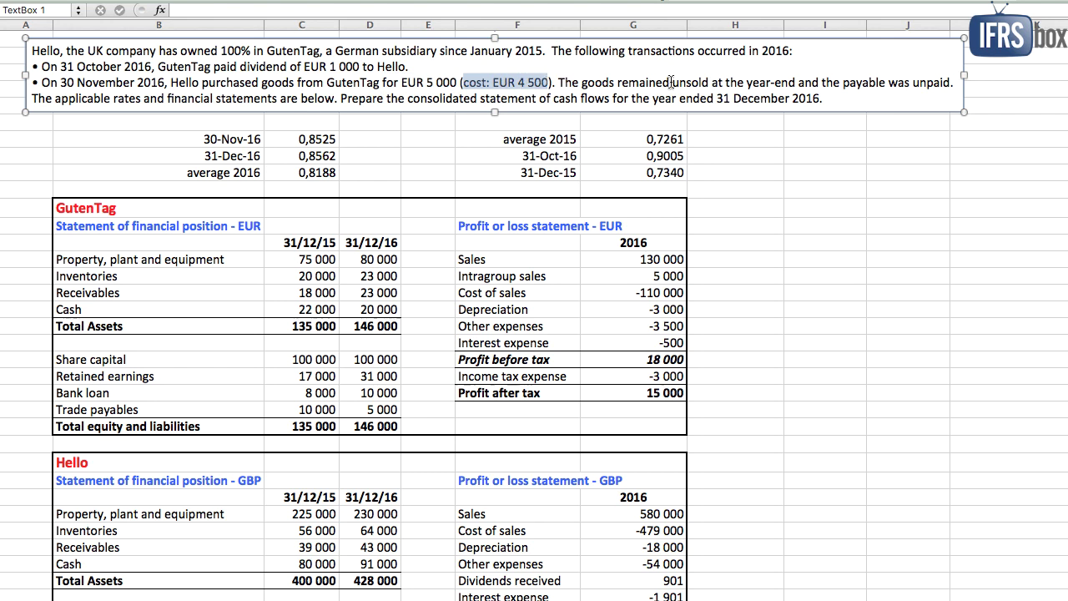
{"action": "left_click_drag", "start_coordinate": [673, 84], "coordinate": [784, 82]}
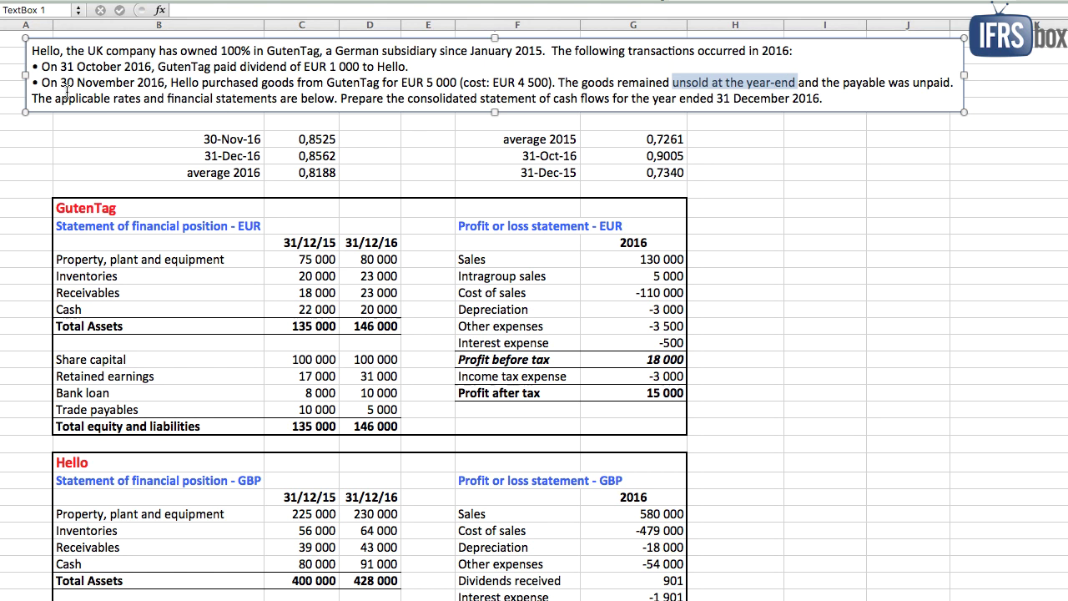
{"action": "left_click_drag", "start_coordinate": [141, 139], "coordinate": [681, 548]}
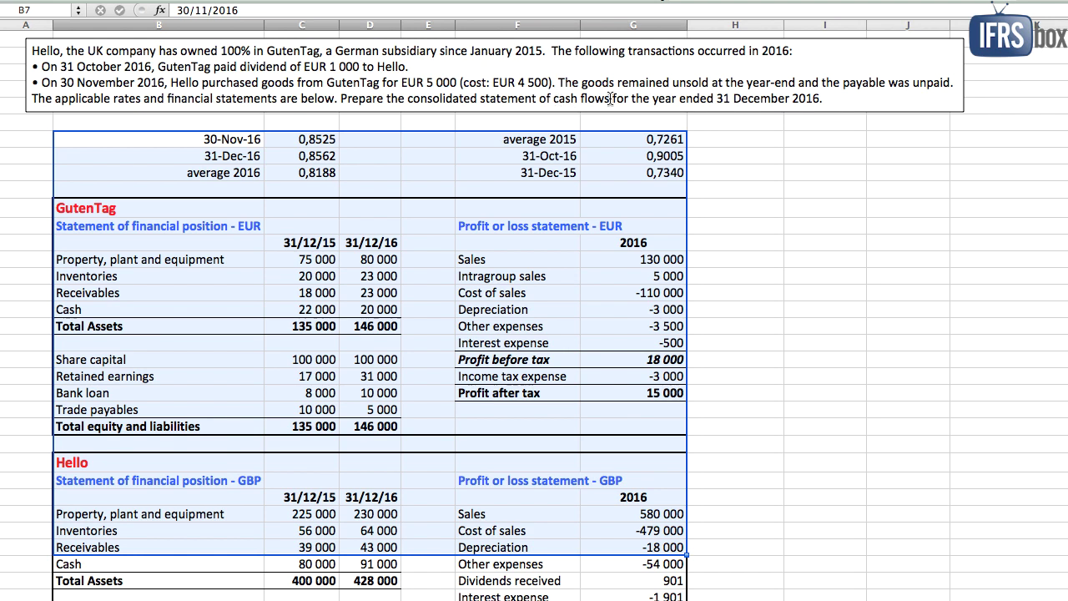
{"action": "left_click_drag", "start_coordinate": [610, 98], "coordinate": [816, 100]}
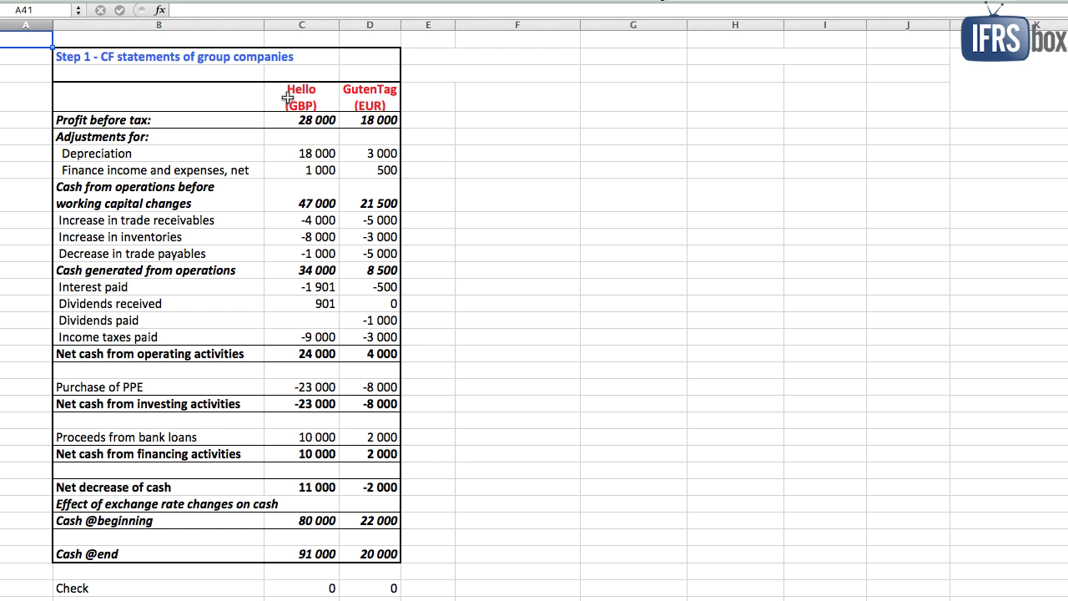
Examine the Step 1 cash flow statements of Hello in GBP and GutenTag in EUR.
{"action": "left_click_drag", "start_coordinate": [288, 97], "coordinate": [364, 551]}
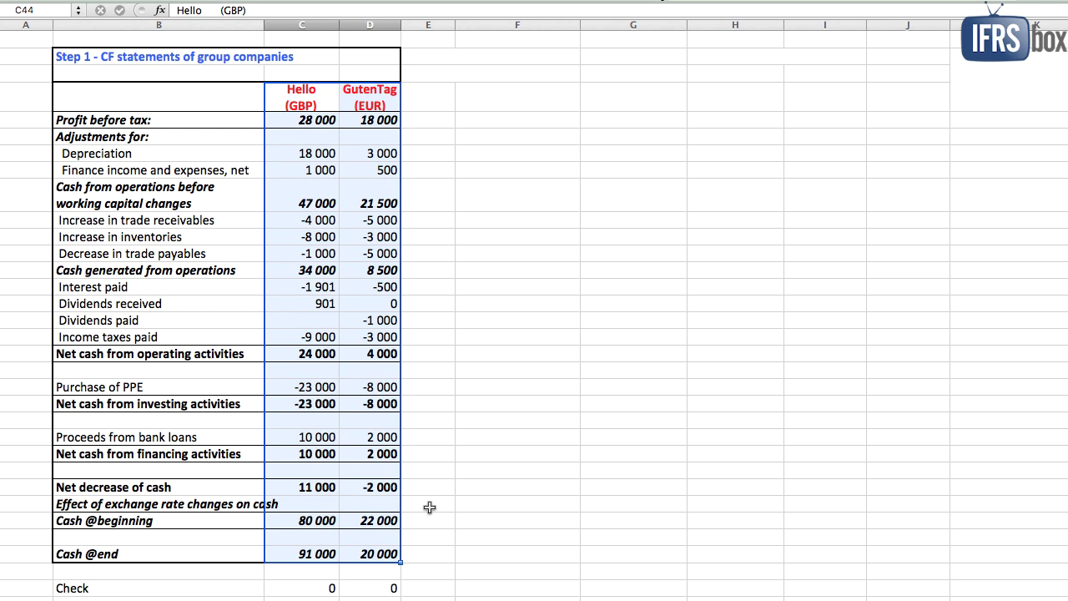
{"action": "left_click", "coordinate": [214, 89]}
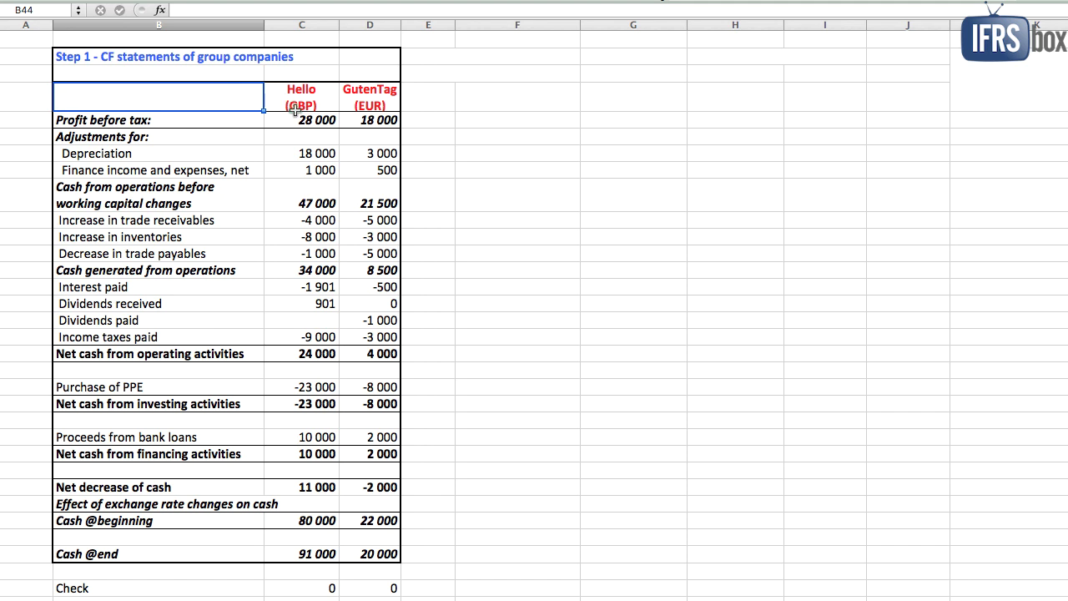
{"action": "left_click_drag", "start_coordinate": [295, 109], "coordinate": [311, 548]}
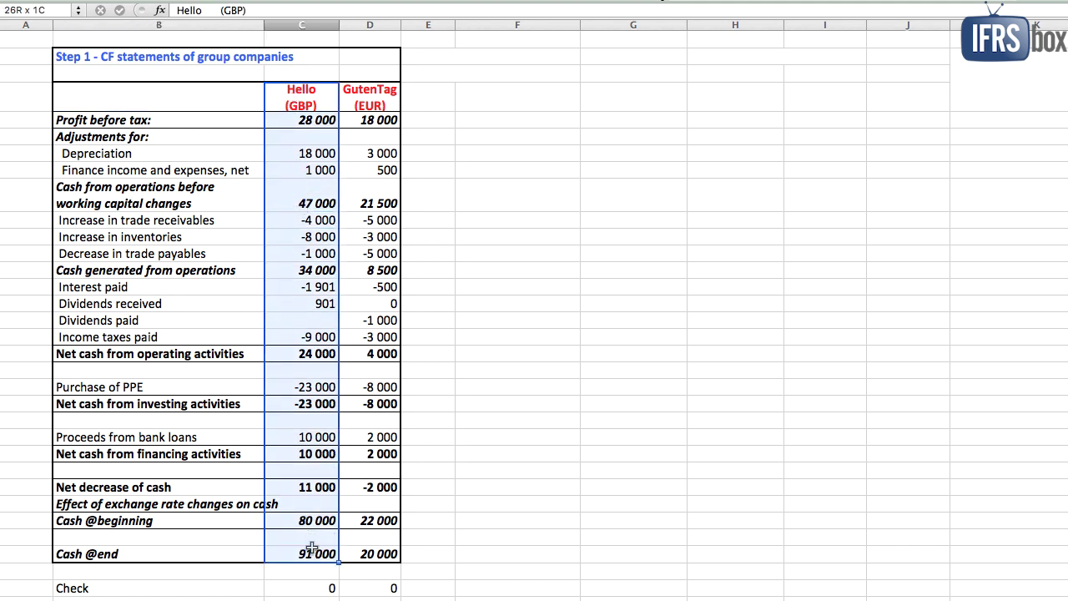
{"action": "left_click_drag", "start_coordinate": [384, 104], "coordinate": [382, 555]}
{"action": "left_click", "coordinate": [378, 100]}
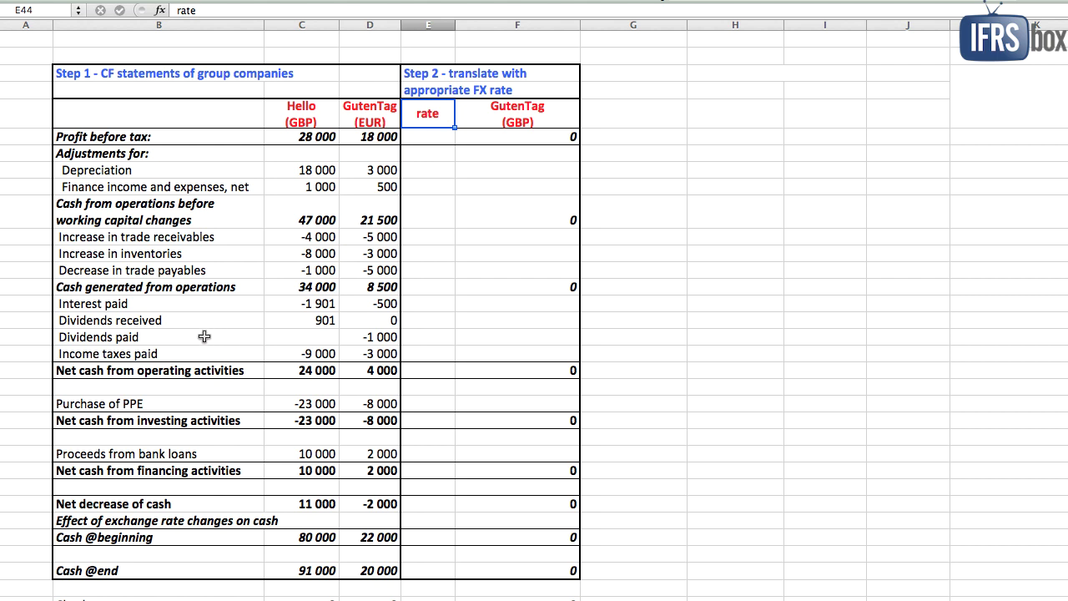
Link the Dividends paid rate in Step 2 to the 31-Oct-16 exchange rate.
{"action": "left_click_drag", "start_coordinate": [204, 336], "coordinate": [406, 337]}
{"action": "left_click", "coordinate": [424, 336]}
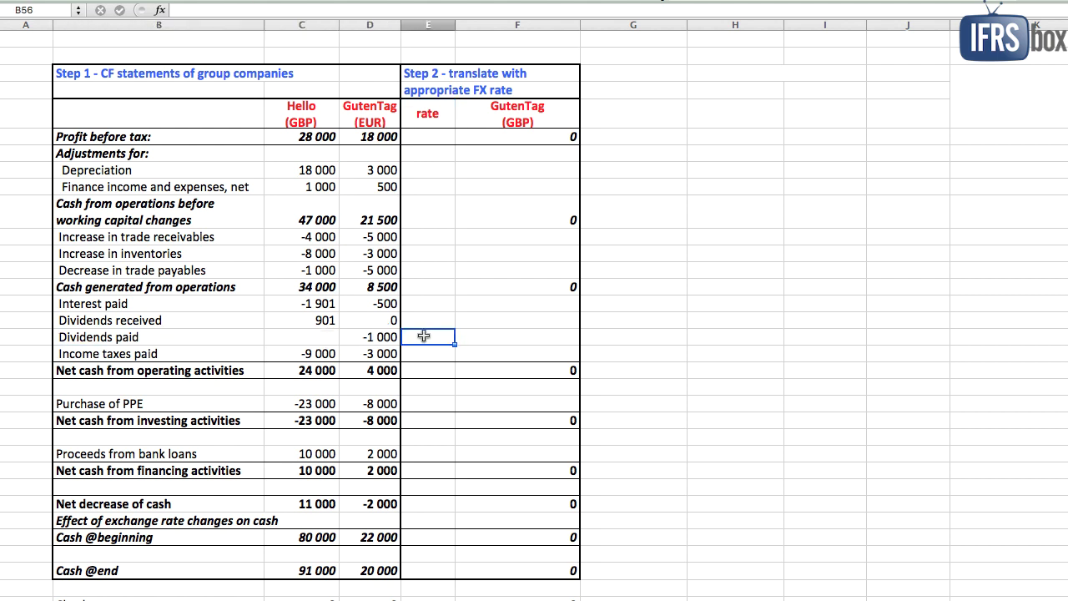
{"action": "type", "text": "="}
{"action": "key", "text": "ctrl+Page_Up"}
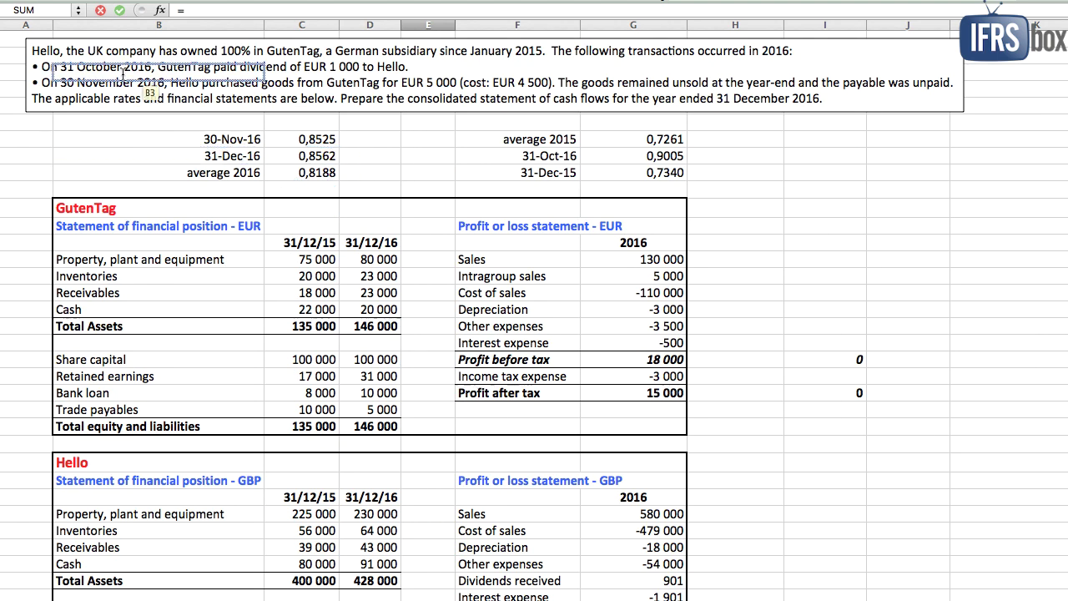
{"action": "left_click", "coordinate": [626, 155]}
{"action": "key", "text": "Return"}
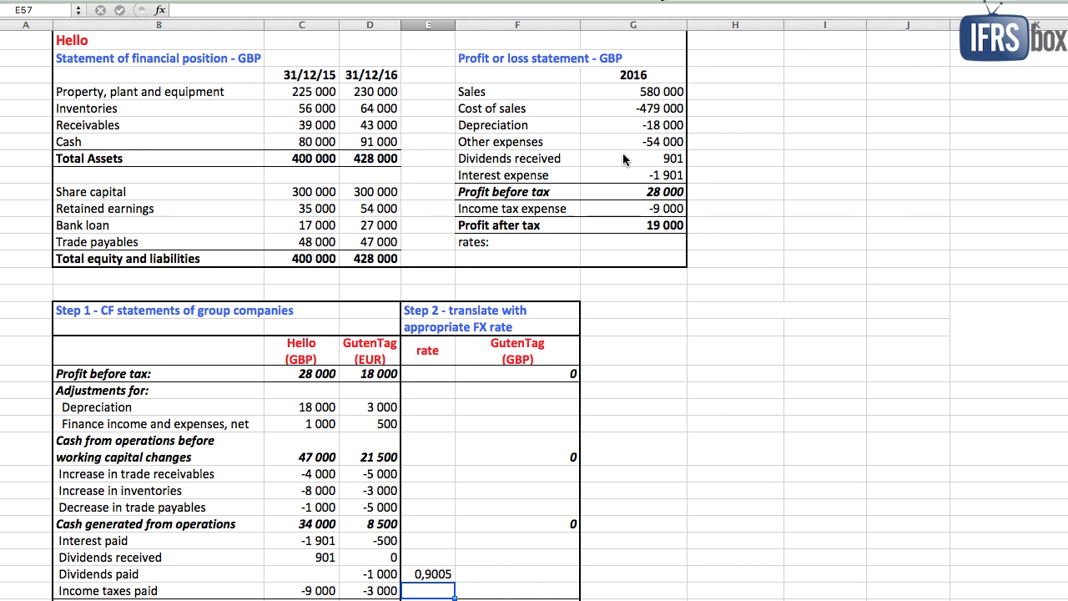
Translate GutenTag's Dividends paid into GBP with the formula =E56*D56.
{"action": "key", "text": "Right"}
{"action": "type", "text": "="}
{"action": "key", "text": "Left"}
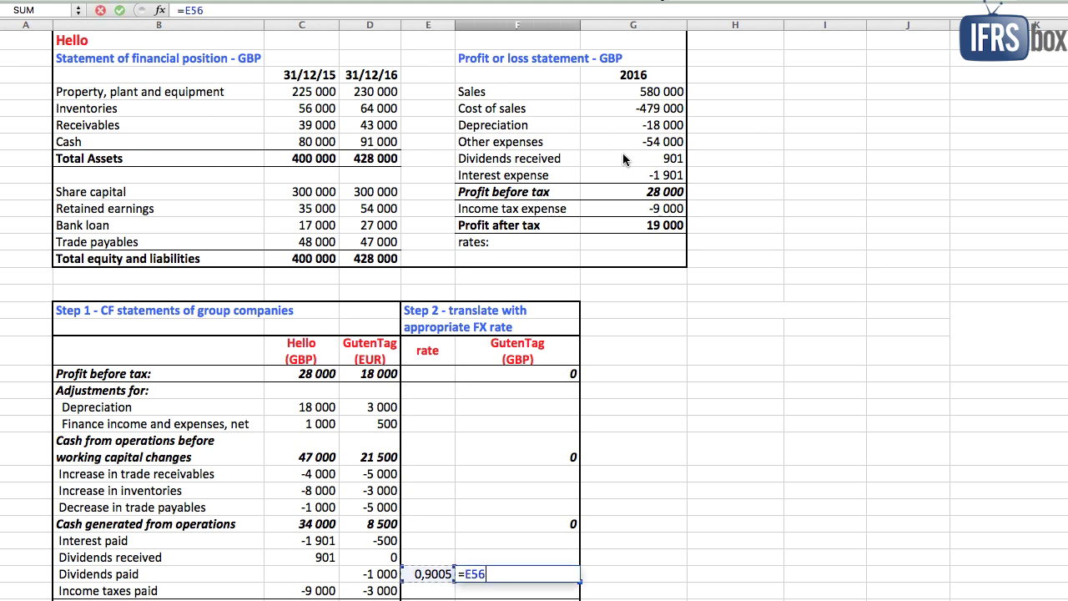
{"action": "type", "text": "*"}
{"action": "key", "text": "Left"}
{"action": "key", "text": "Left"}
{"action": "key", "text": "Return"}
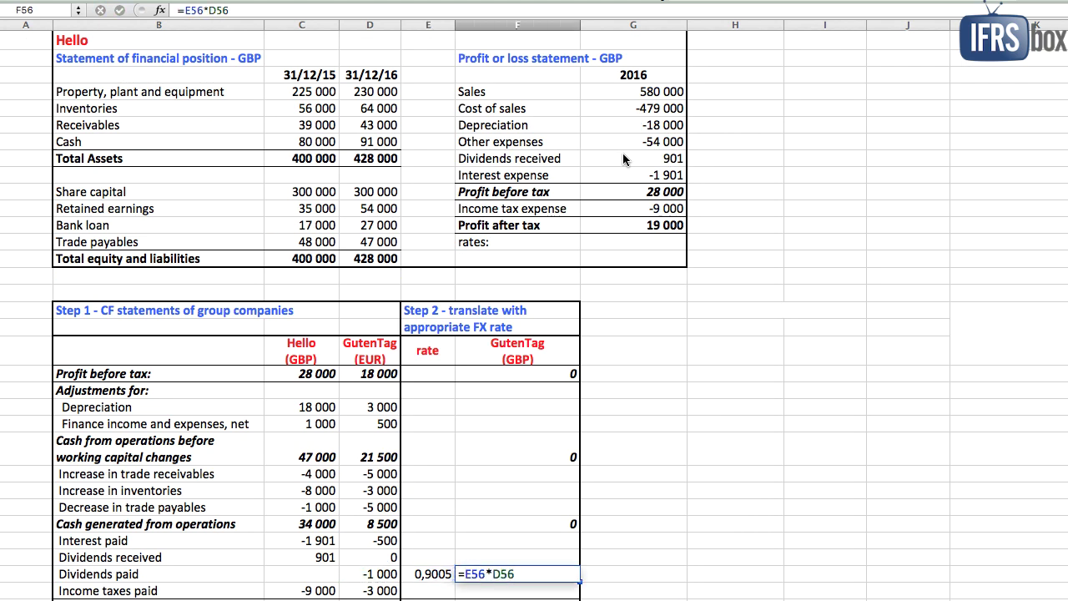
Link the Depreciation rate in Step 2 to the average 2016 rate with the absolute reference =$C$9.
{"action": "left_click", "coordinate": [434, 408]}
{"action": "type", "text": "="}
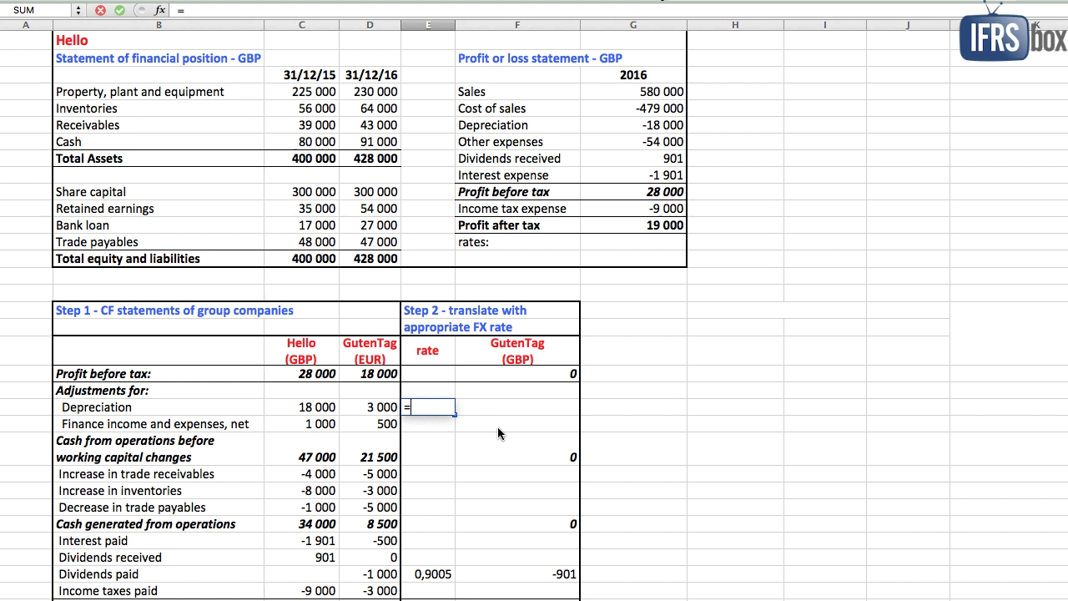
{"action": "scroll", "coordinate": [498, 426], "scroll_direction": "up", "scroll_amount": 10}
{"action": "left_click_drag", "start_coordinate": [497, 427], "coordinate": [330, 121]}
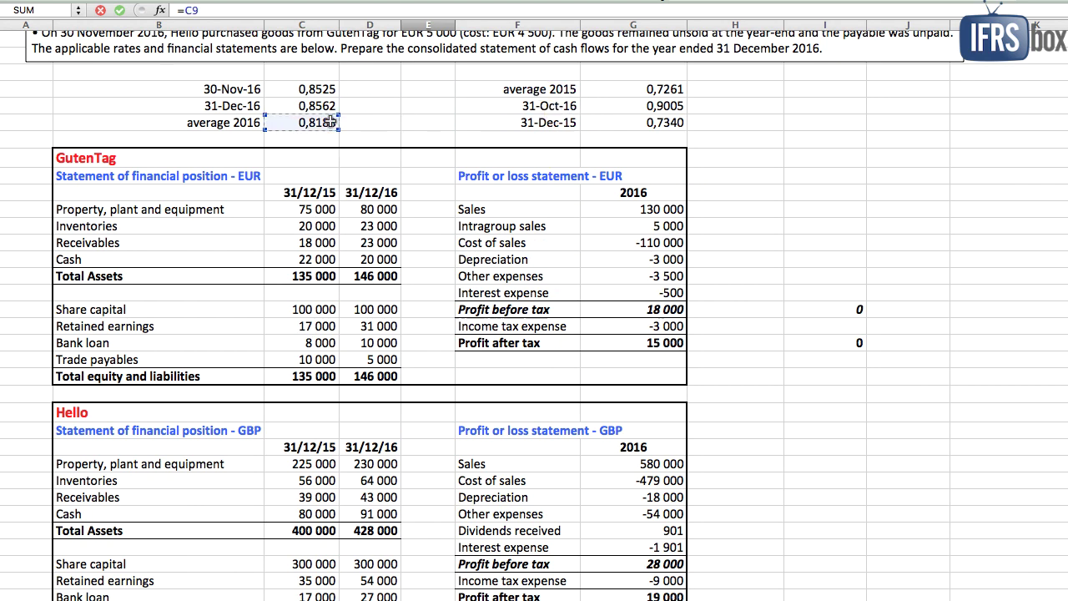
{"action": "key", "text": "F4"}
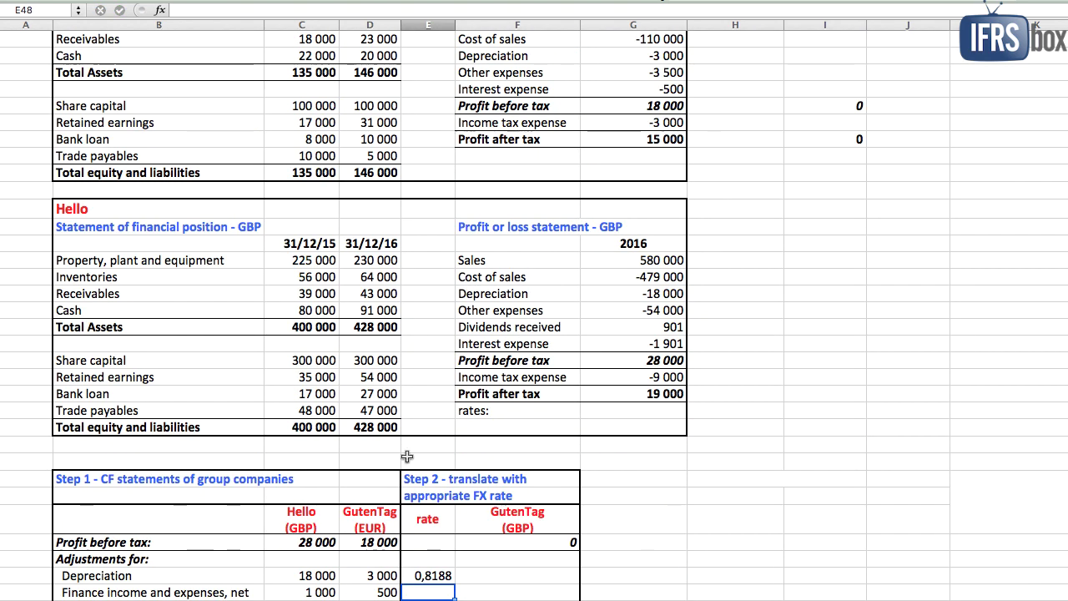
{"action": "key", "text": "Return"}
Translate GutenTag's Depreciation into GBP with the formula =E47*D47.
{"action": "scroll", "coordinate": [334, 269], "scroll_direction": "down", "scroll_amount": 5}
{"action": "left_click", "coordinate": [487, 305]}
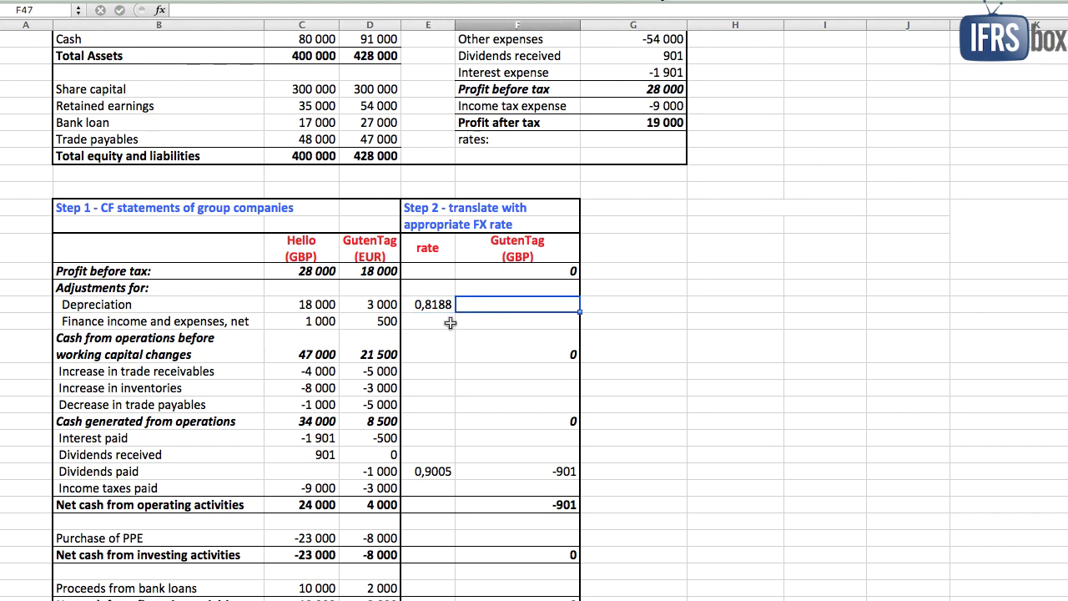
{"action": "type", "text": "=E47*D47"}
{"action": "key", "text": "Return"}
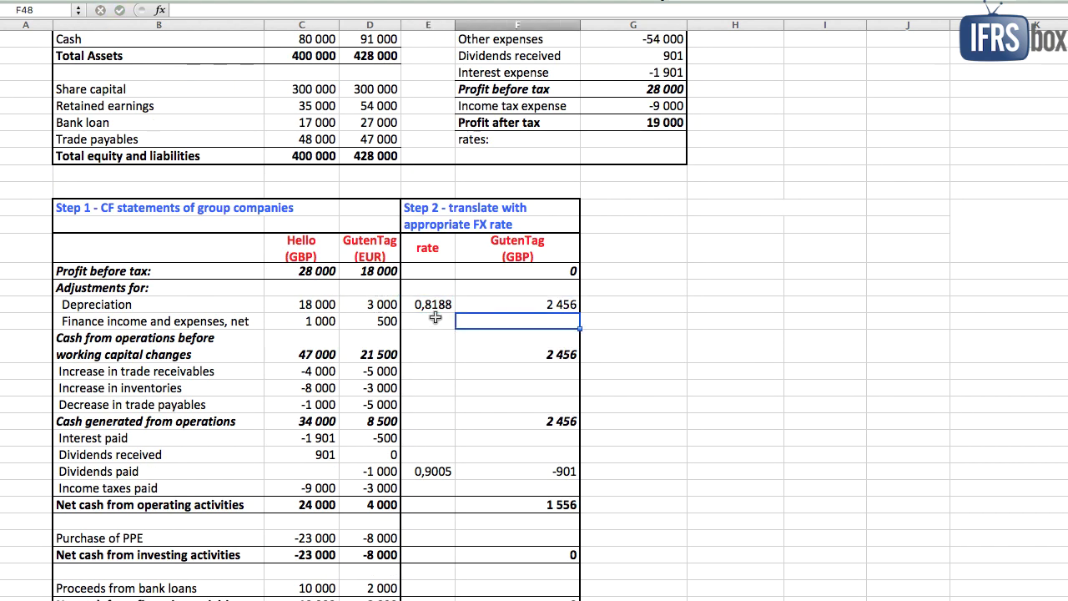
Copy Depreciation's rate and GBP formula to the finance, receivables, inventories, payables, interest paid, dividends received and income taxes rows.
{"action": "left_click_drag", "start_coordinate": [442, 304], "coordinate": [462, 304]}
{"action": "key", "text": "super+c"}
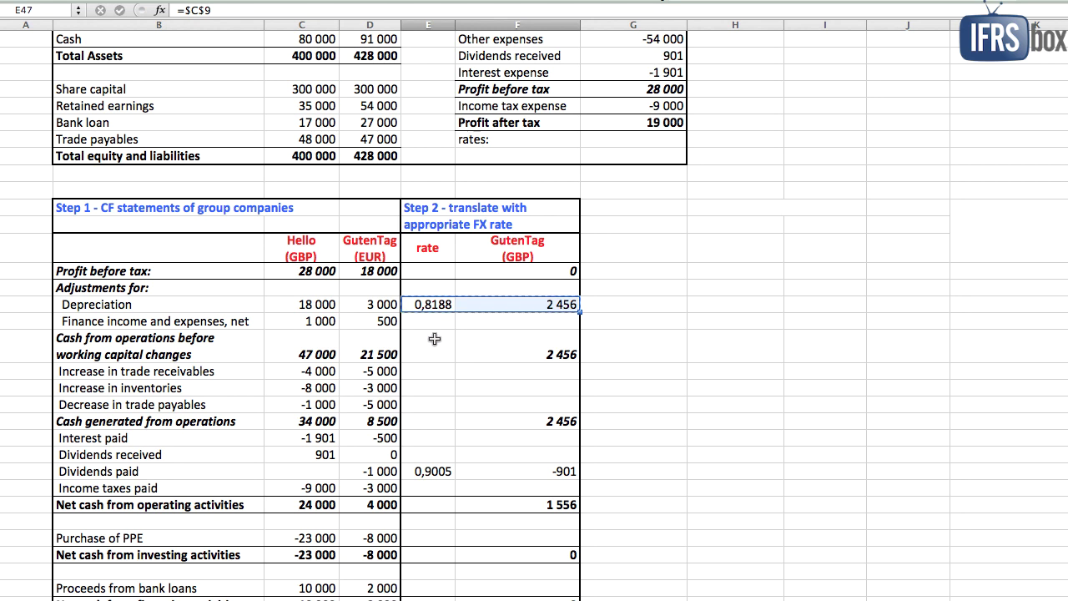
{"action": "left_click", "coordinate": [434, 324]}
{"action": "key", "text": "super+v"}
{"action": "left_click_drag", "start_coordinate": [431, 370], "coordinate": [439, 451]}
{"action": "key", "text": "super+v"}
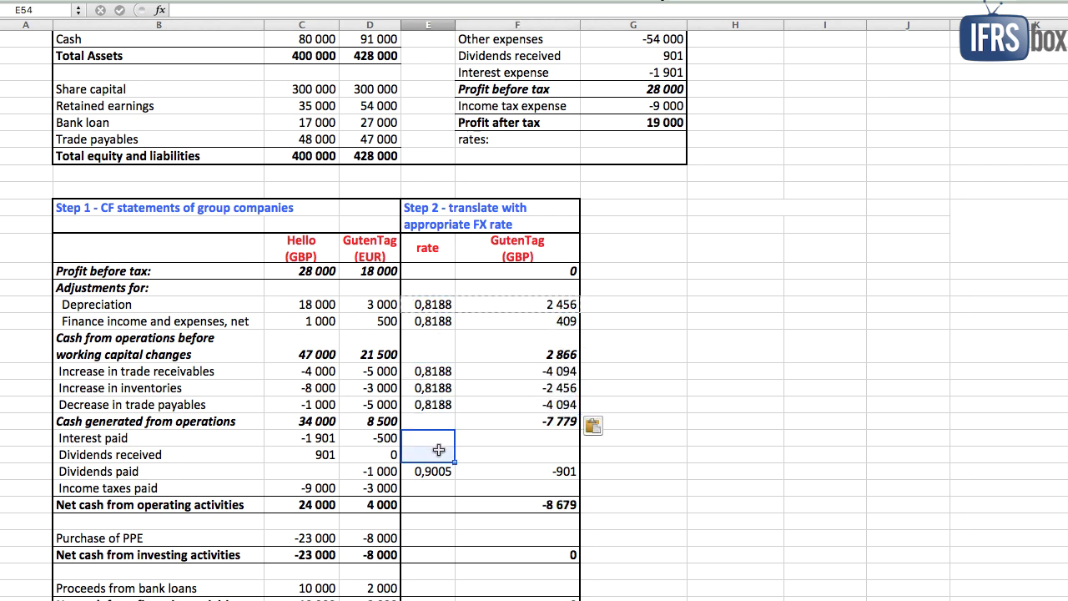
{"action": "key", "text": "super+v"}
{"action": "left_click", "coordinate": [429, 489]}
{"action": "key", "text": "super+v"}
Paste the same average rate and GBP formula into the Purchase of PPE and Proceeds from bank loans rows.
{"action": "scroll", "coordinate": [428, 489], "scroll_direction": "down", "scroll_amount": 3}
{"action": "left_click", "coordinate": [427, 488]}
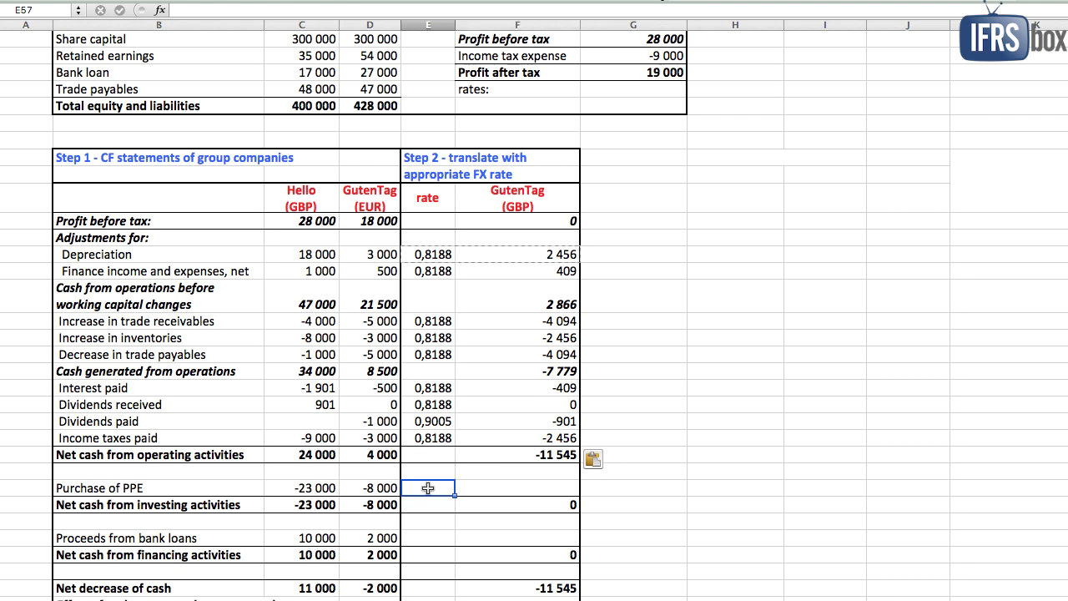
{"action": "key", "text": "super+v"}
{"action": "left_click", "coordinate": [435, 535]}
{"action": "key", "text": "super+v"}
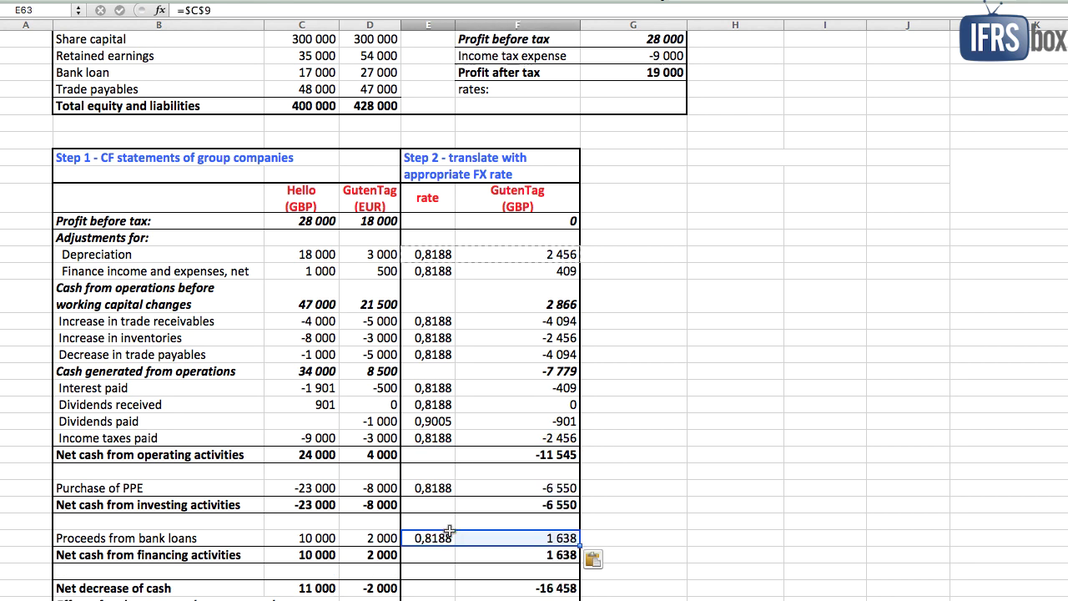
Examine the Profit before tax row in the translation and GutenTag's 2016 EUR profit or loss statement, including sales, intragroup sales and depreciation.
{"action": "scroll", "coordinate": [457, 460], "scroll_direction": "down", "scroll_amount": 3}
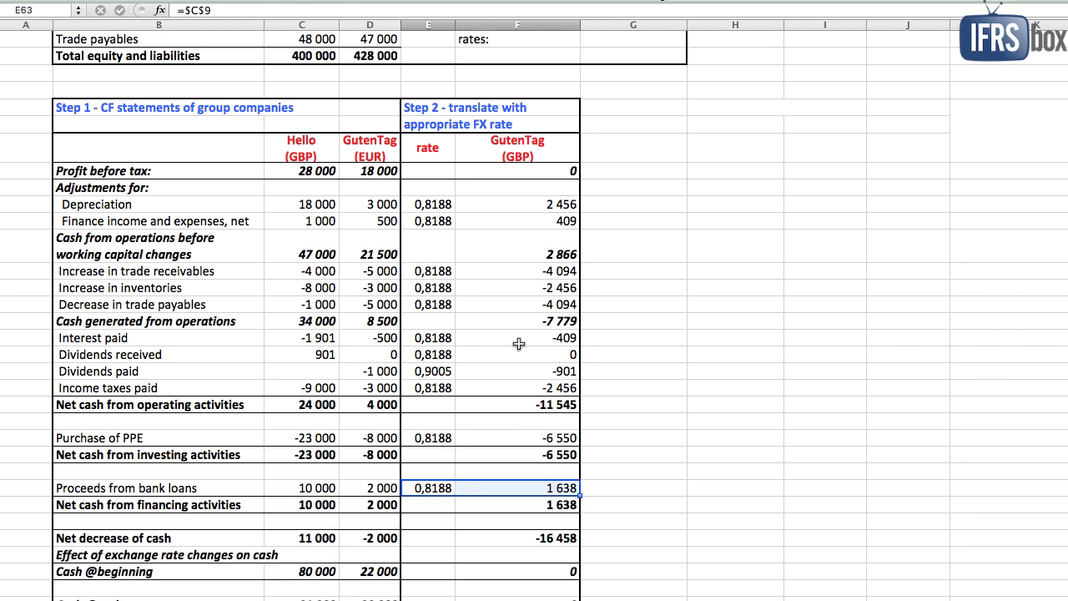
{"action": "left_click", "coordinate": [154, 172]}
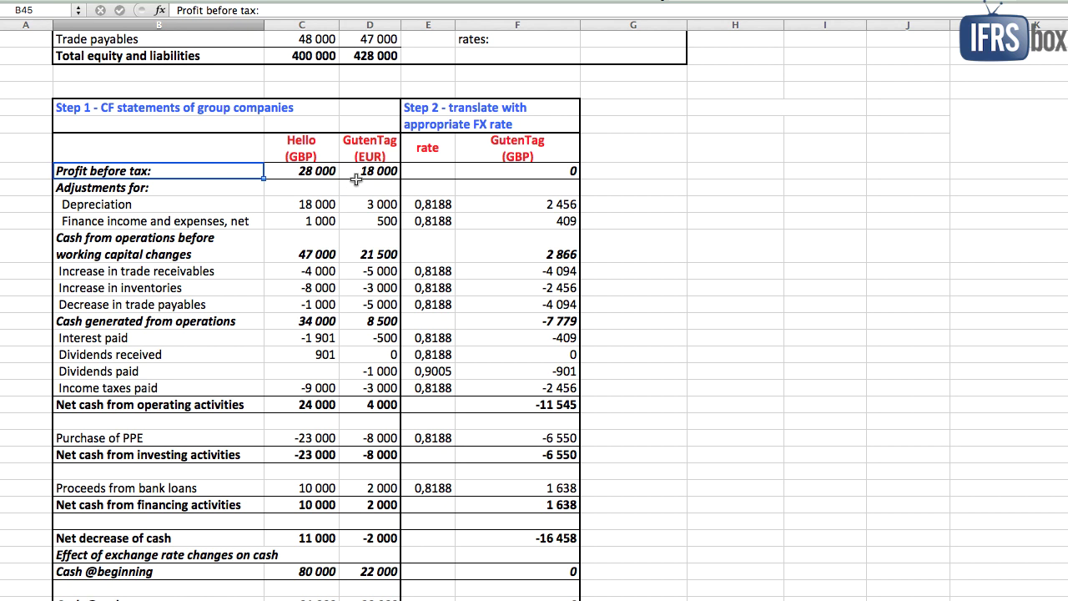
{"action": "left_click", "coordinate": [427, 172]}
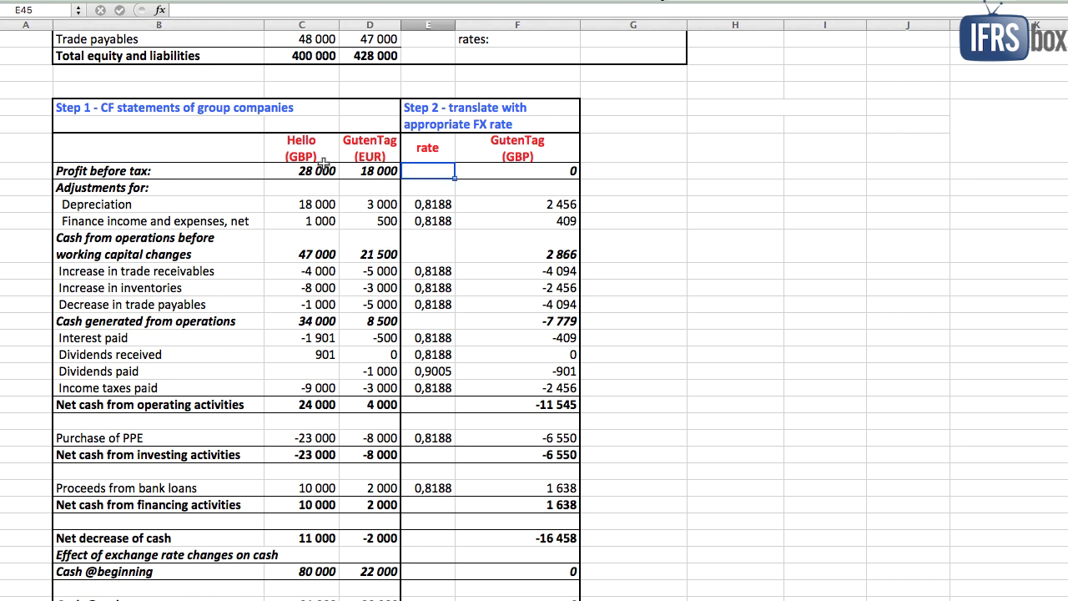
{"action": "left_click_drag", "start_coordinate": [237, 170], "coordinate": [442, 173]}
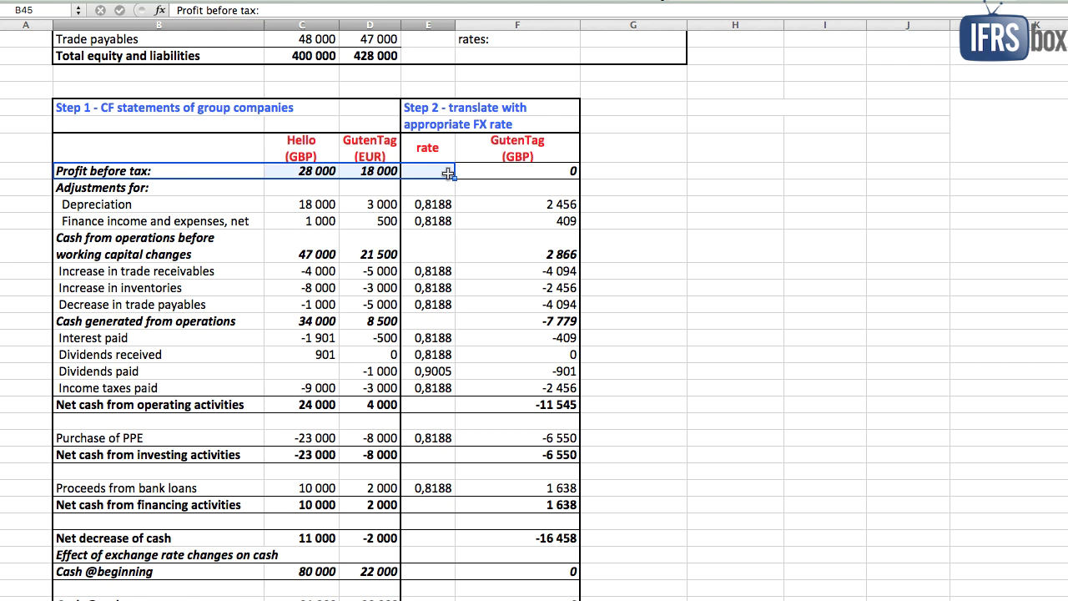
{"action": "left_click", "coordinate": [448, 172]}
{"action": "scroll", "coordinate": [500, 183], "scroll_direction": "up", "scroll_amount": 5}
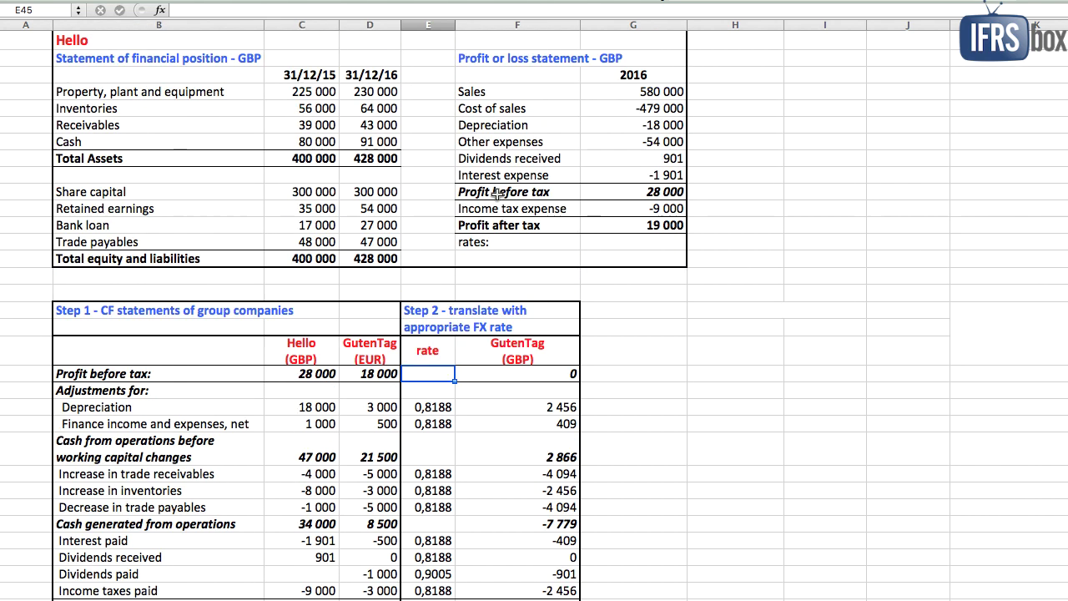
{"action": "scroll", "coordinate": [497, 193], "scroll_direction": "up", "scroll_amount": 6}
{"action": "left_click_drag", "start_coordinate": [240, 86], "coordinate": [589, 329]}
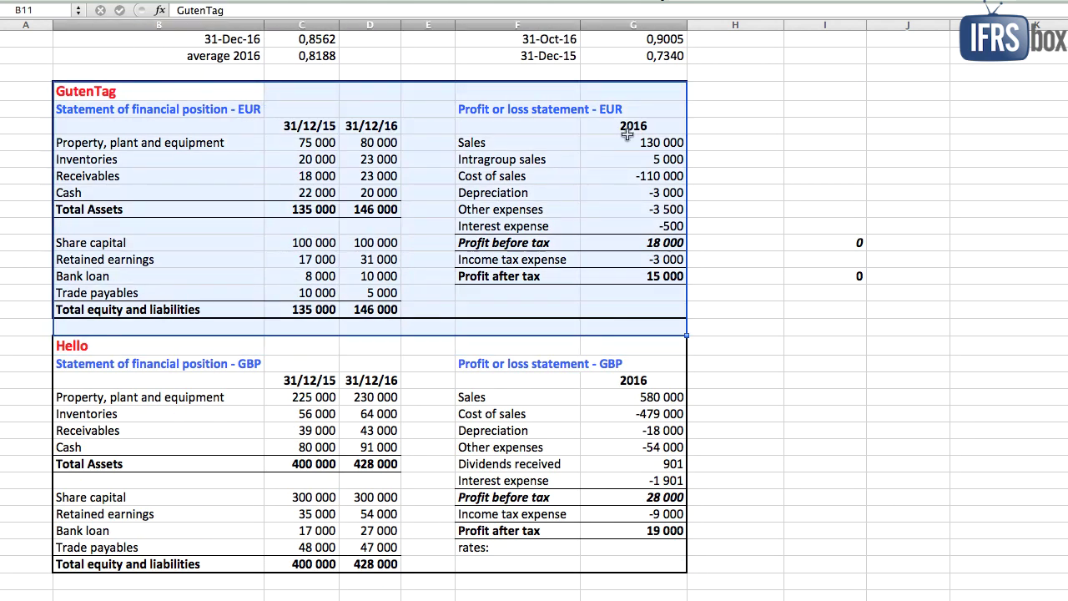
{"action": "left_click", "coordinate": [557, 109]}
{"action": "left_click_drag", "start_coordinate": [648, 140], "coordinate": [665, 276]}
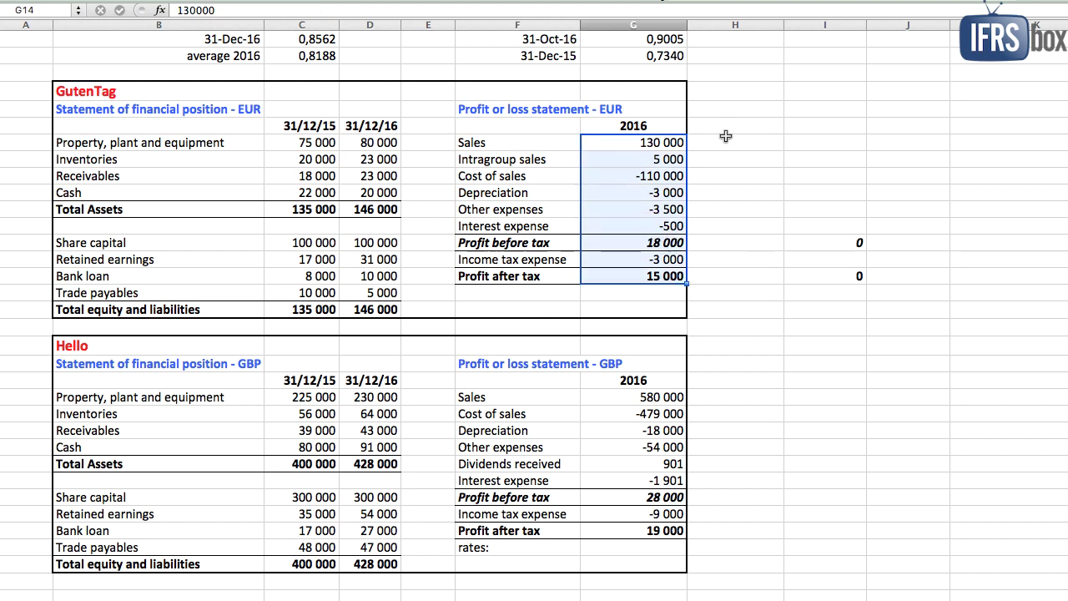
{"action": "left_click", "coordinate": [648, 127]}
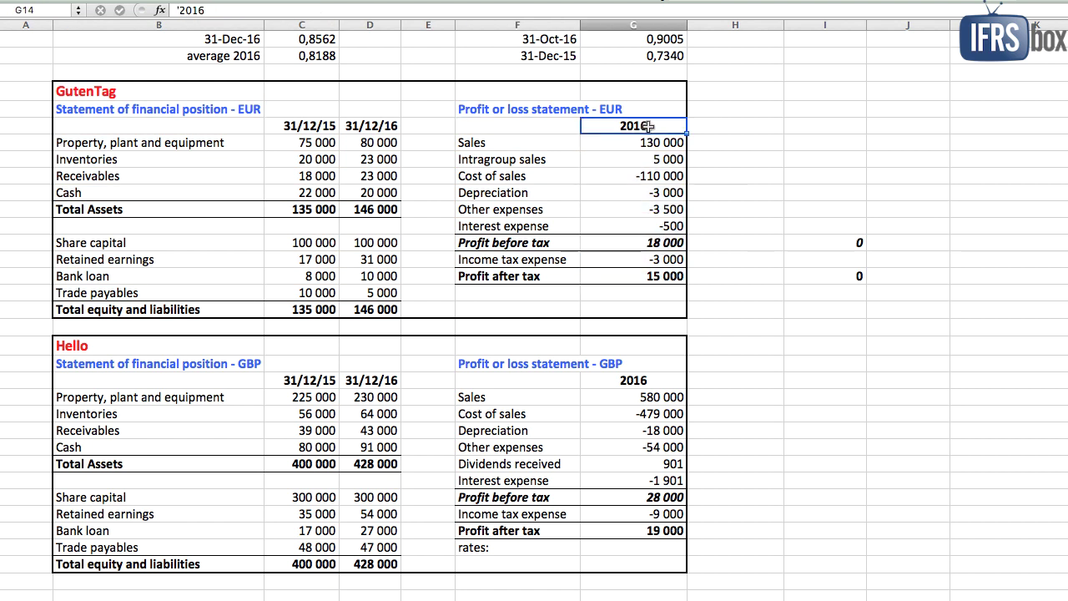
{"action": "left_click_drag", "start_coordinate": [567, 141], "coordinate": [588, 195]}
{"action": "left_click", "coordinate": [561, 159]}
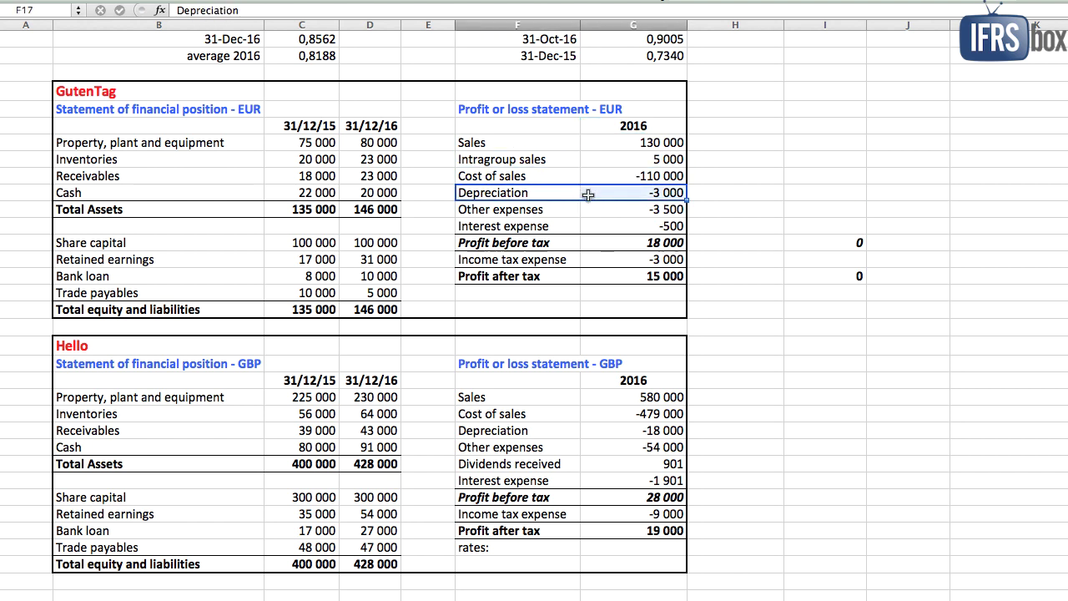
Link the rate beside GutenTag's Intragroup sales to the 30-Nov-16 exchange rate in C7.
{"action": "left_click", "coordinate": [522, 161]}
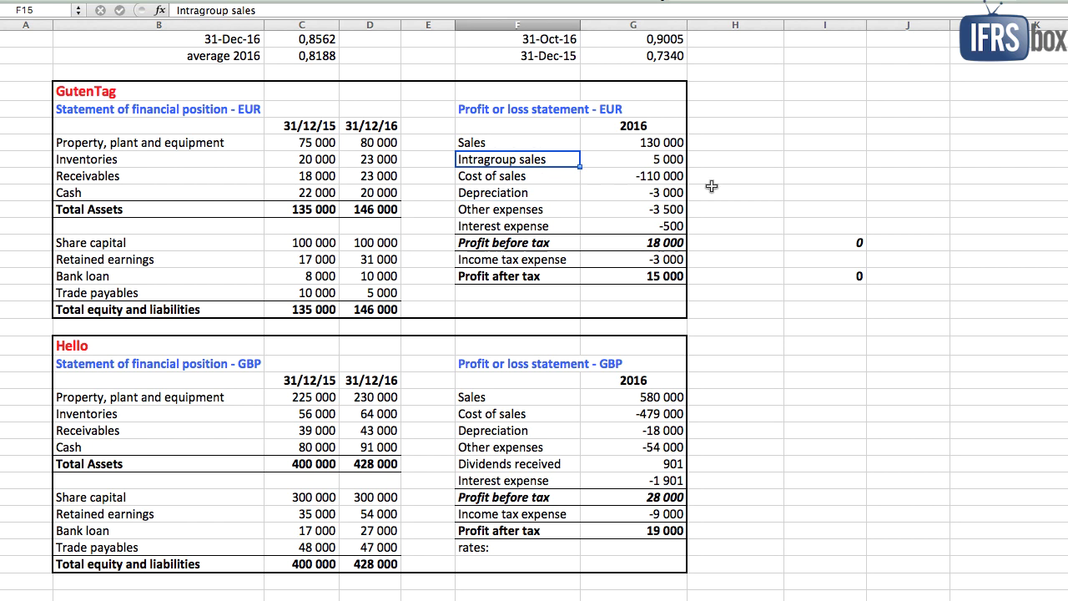
{"action": "scroll", "coordinate": [711, 186], "scroll_direction": "up", "scroll_amount": 2}
{"action": "left_click", "coordinate": [716, 192]}
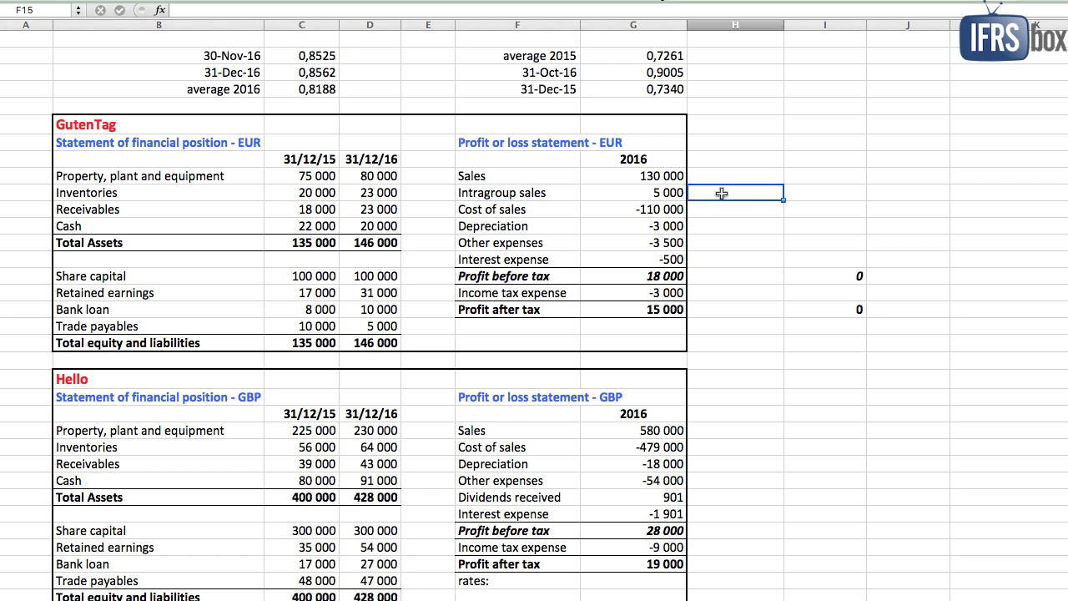
{"action": "type", "text": "="}
{"action": "left_click", "coordinate": [729, 236]}
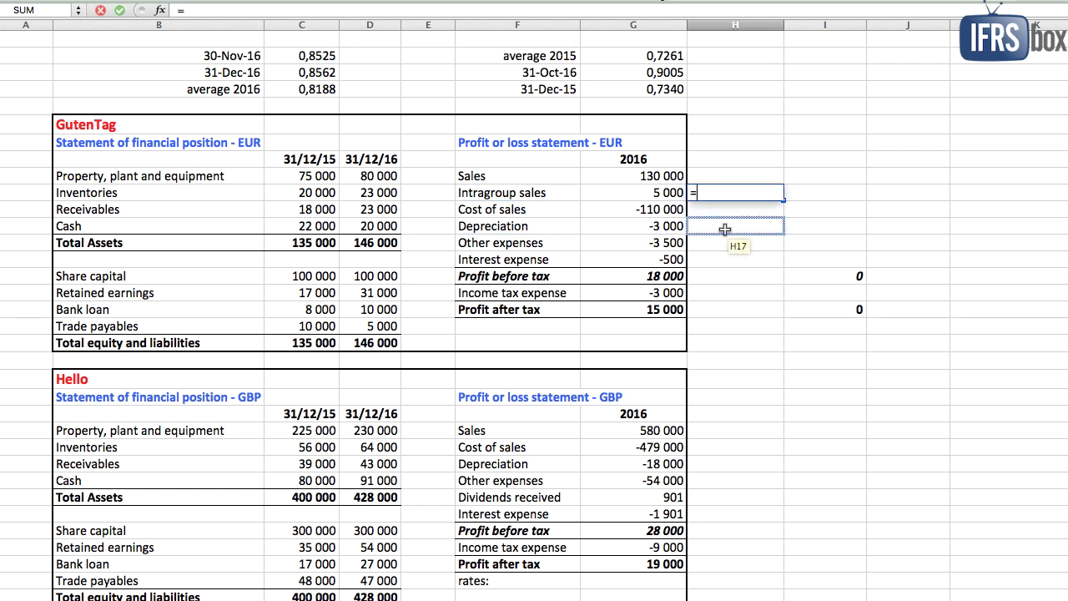
{"action": "scroll", "coordinate": [726, 236], "scroll_direction": "up", "scroll_amount": 3}
{"action": "scroll", "coordinate": [726, 236], "scroll_direction": "up", "scroll_amount": 1}
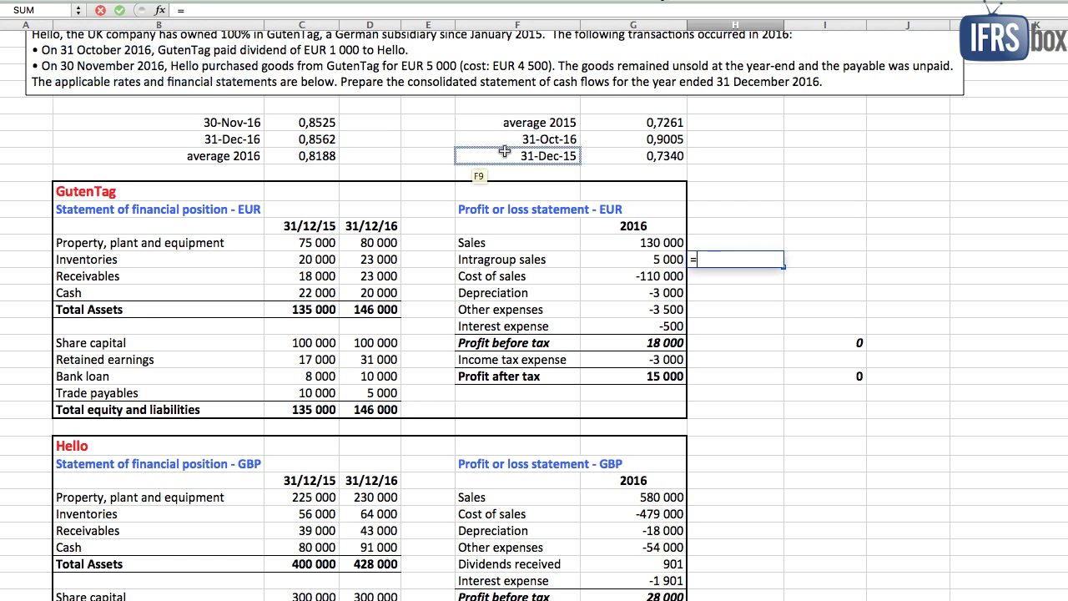
{"action": "left_click", "coordinate": [329, 125]}
{"action": "key", "text": "Return"}
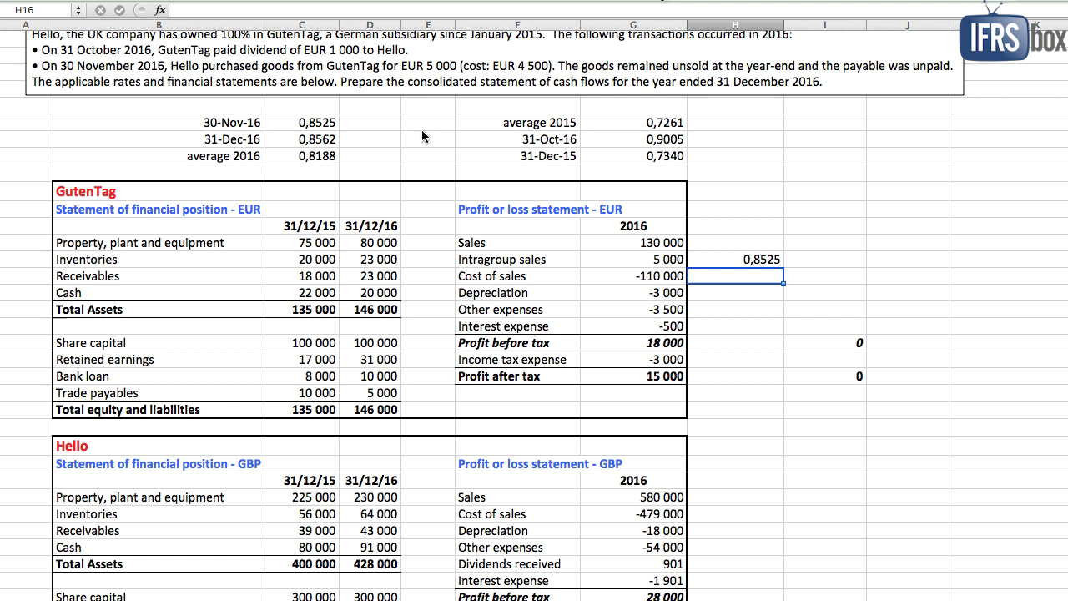
Link the rate beside GutenTag's Sales to the average 2016 rate with the absolute reference =$C$9.
{"action": "key", "text": "Up"}
{"action": "key", "text": "Up"}
{"action": "type", "text": "="}
{"action": "left_click", "coordinate": [325, 157]}
{"action": "key", "text": "Return"}
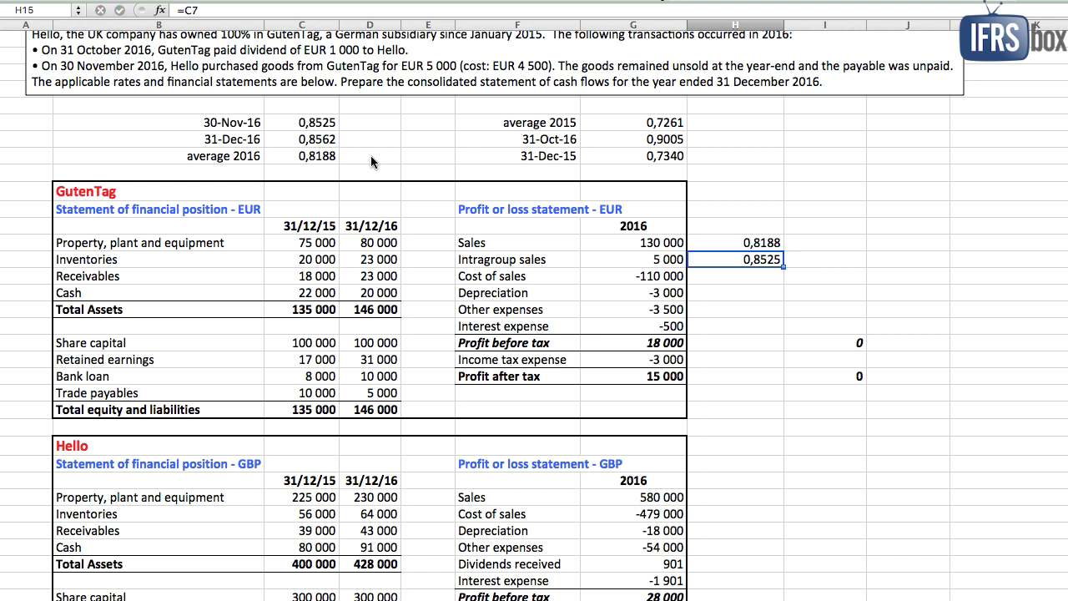
Copy the Sales average rate to the Cost of sales, Depreciation, Other expenses, Interest expense and Income tax expense rows.
{"action": "key", "text": "Down"}
{"action": "key", "text": "shift+Down"}
{"action": "key", "text": "shift+Down"}
{"action": "key", "text": "shift+Down"}
{"action": "key", "text": "ctrl+v"}
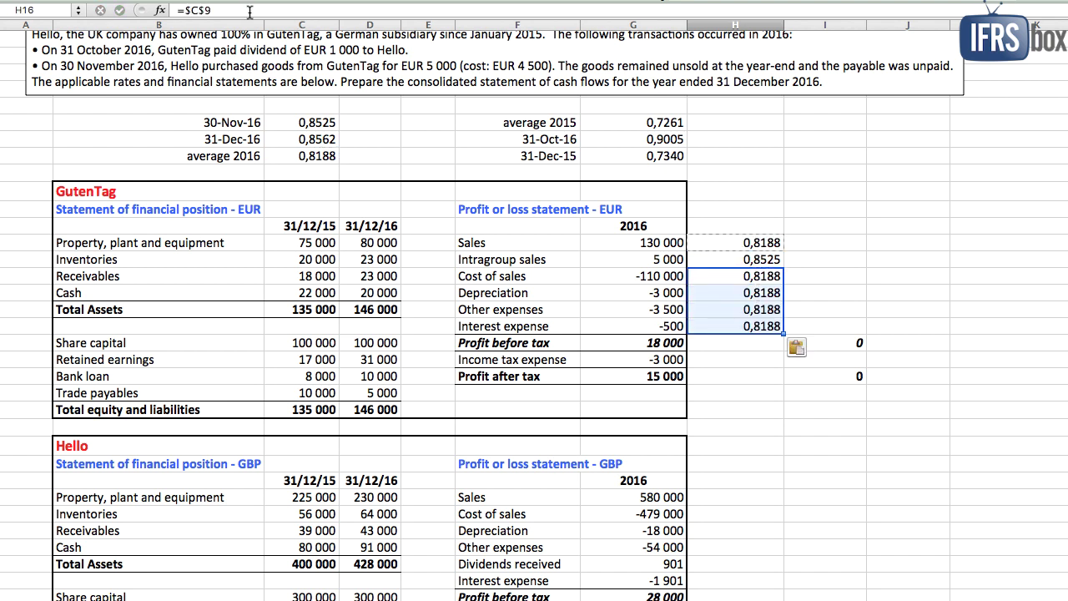
{"action": "key", "text": "Down"}
{"action": "key", "text": "Down"}
{"action": "key", "text": "Down"}
{"action": "key", "text": "Down"}
{"action": "key", "text": "Down"}
{"action": "key", "text": "ctrl+v"}
Translate GutenTag's Sales into GBP beside its rate with the formula =H14*G14.
{"action": "key", "text": "Right"}
{"action": "key", "text": "Up"}
{"action": "key", "text": "Up"}
{"action": "key", "text": "Up"}
{"action": "key", "text": "Up"}
{"action": "key", "text": "Up"}
{"action": "key", "text": "Up"}
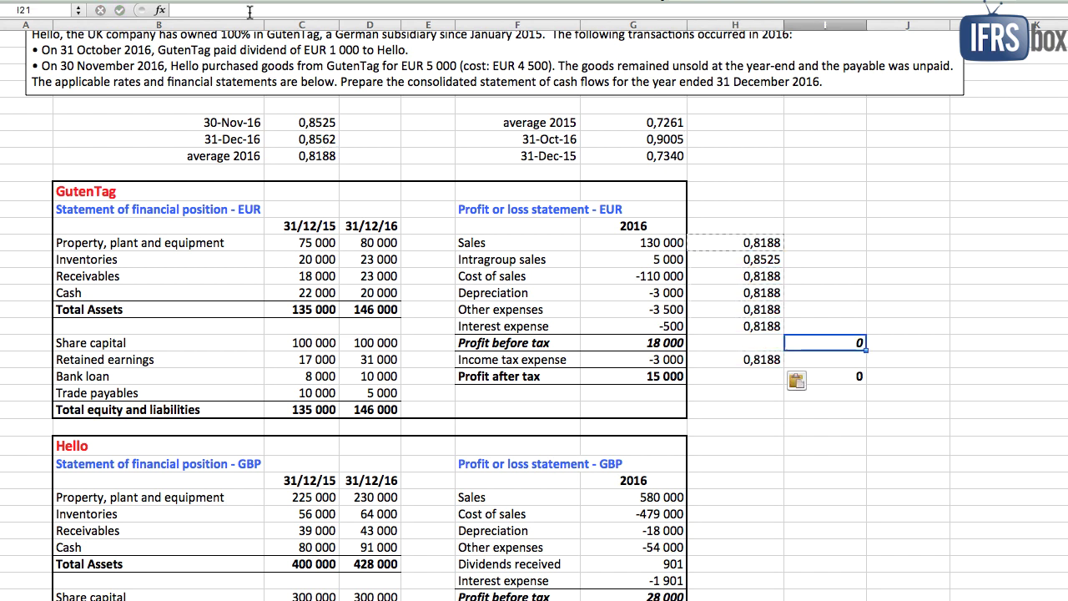
{"action": "key", "text": "Escape"}
{"action": "type", "text": "="}
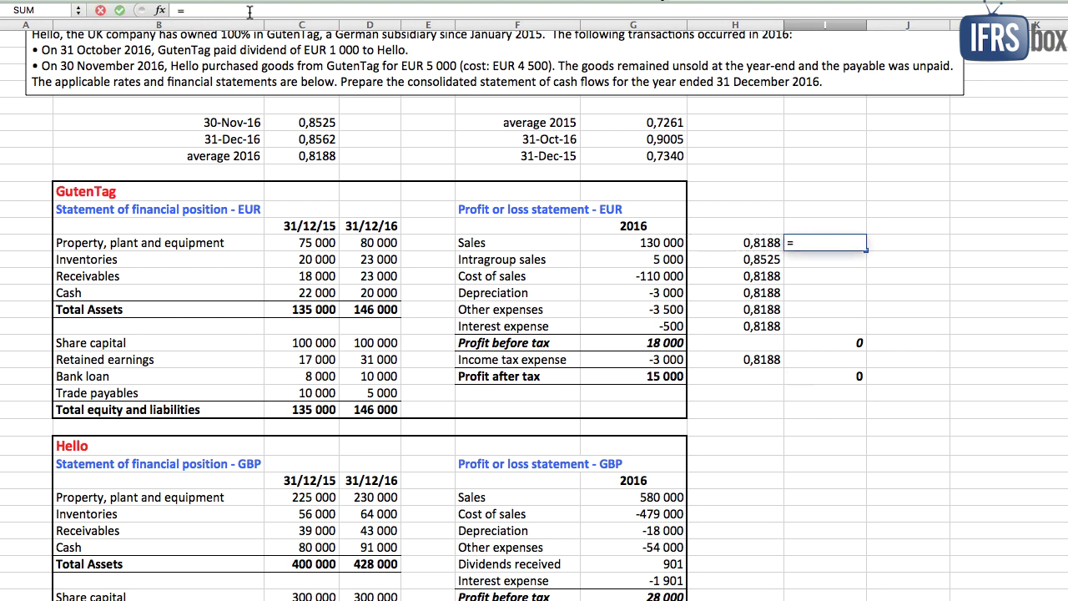
{"action": "key", "text": "Left"}
{"action": "type", "text": "*"}
{"action": "key", "text": "Left"}
{"action": "key", "text": "Left"}
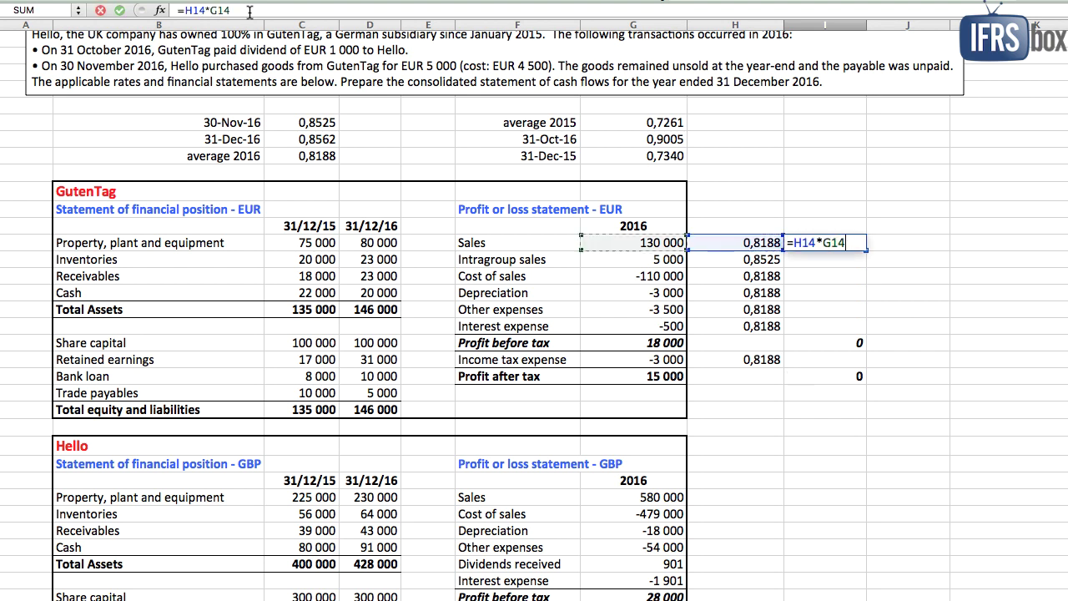
{"action": "key", "text": "Return"}
Copy the Sales GBP formula to the Intragroup sales through Interest expense rows and to the Income tax expense row.
{"action": "key", "text": "Up"}
{"action": "key", "text": "super+c"}
{"action": "key", "text": "Down"}
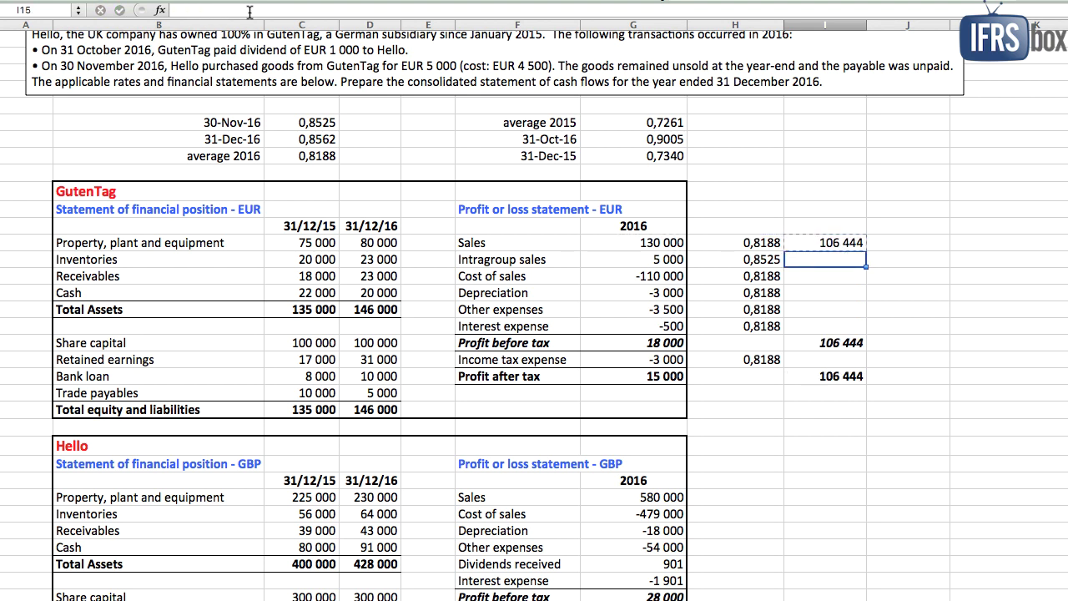
{"action": "key", "text": "shift+Down"}
{"action": "key", "text": "shift+Down"}
{"action": "key", "text": "shift+Down"}
{"action": "key", "text": "shift+Down"}
{"action": "key", "text": "shift+Down"}
{"action": "key", "text": "super+v"}
{"action": "key", "text": "Down"}
{"action": "key", "text": "Down"}
{"action": "key", "text": "Down"}
{"action": "key", "text": "Down"}
{"action": "key", "text": "Down"}
{"action": "key", "text": "Down"}
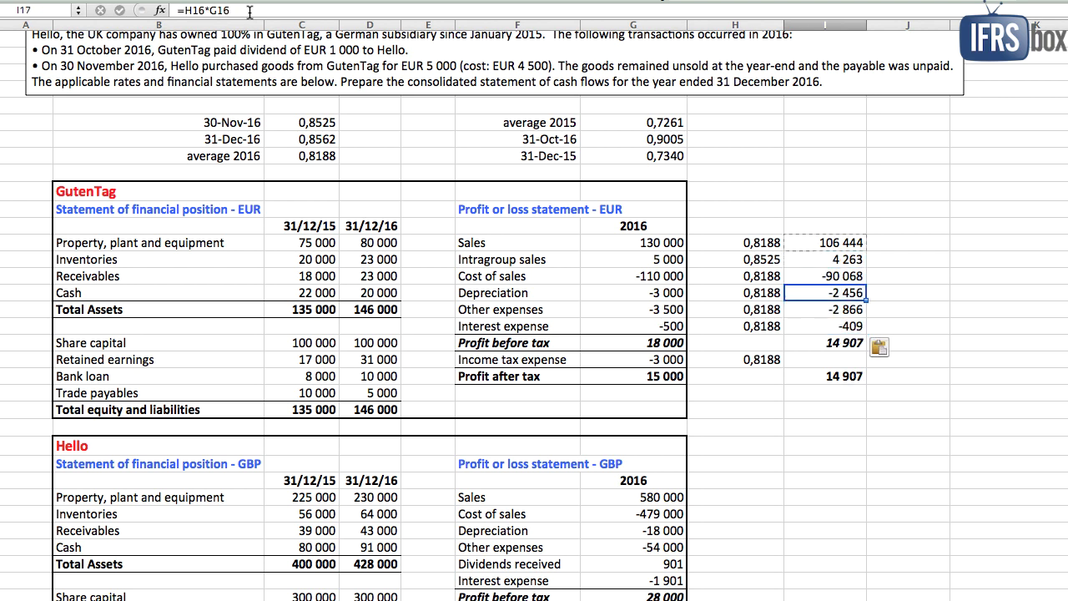
{"action": "key", "text": "super+v"}
{"action": "key", "text": "Up"}
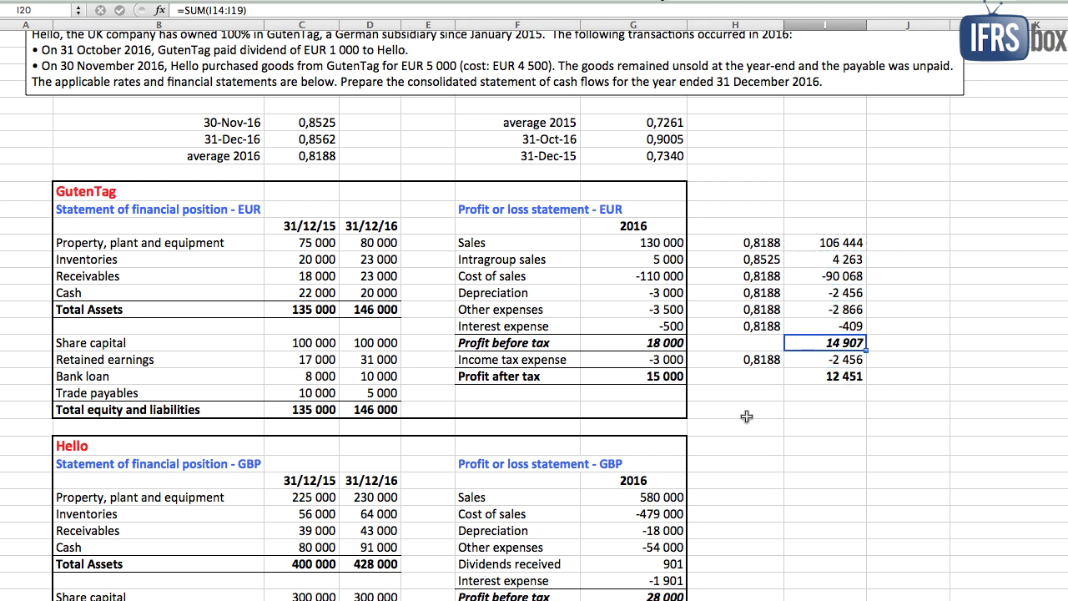
Examine the formula behind GutenTag's GBP Profit before tax in the cash flow translation and its source in the profit or loss statement.
{"action": "scroll", "coordinate": [747, 416], "scroll_direction": "down", "scroll_amount": 5}
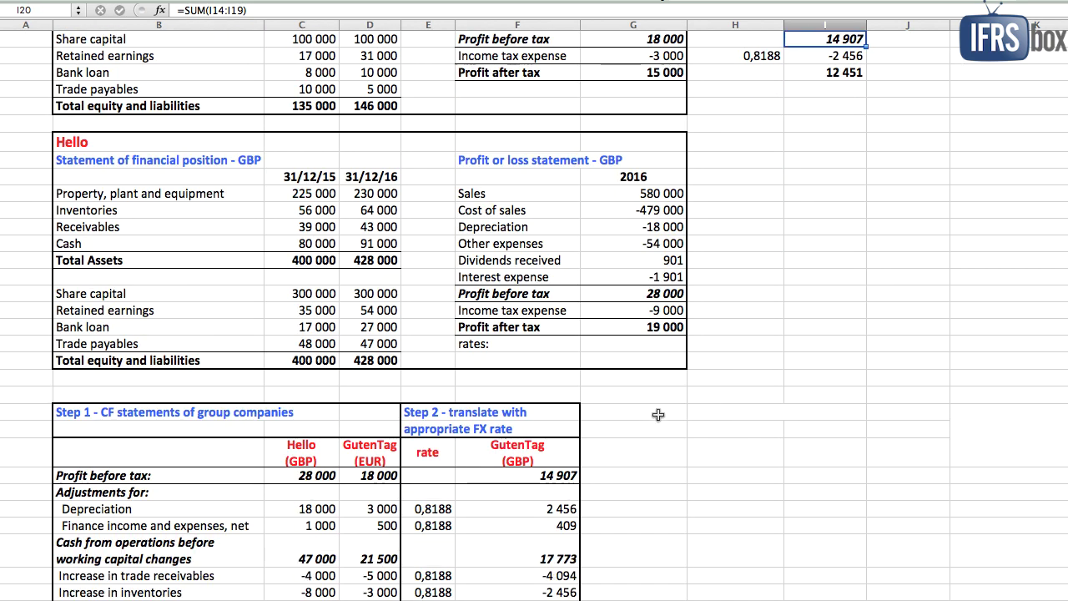
{"action": "left_click", "coordinate": [538, 475]}
{"action": "double_click", "coordinate": [538, 475]}
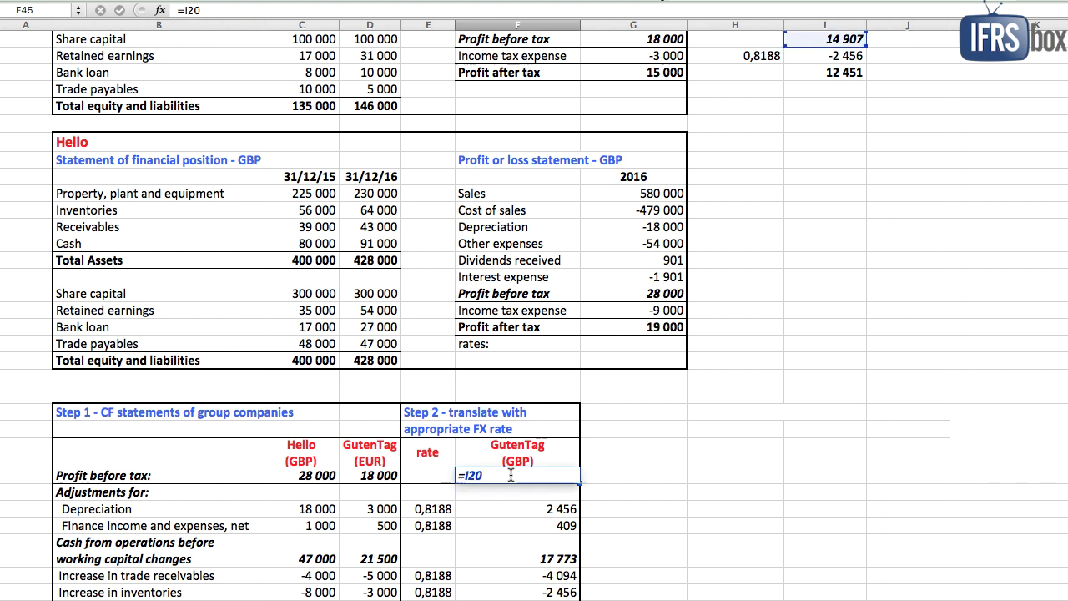
{"action": "scroll", "coordinate": [737, 467], "scroll_direction": "up", "scroll_amount": 3}
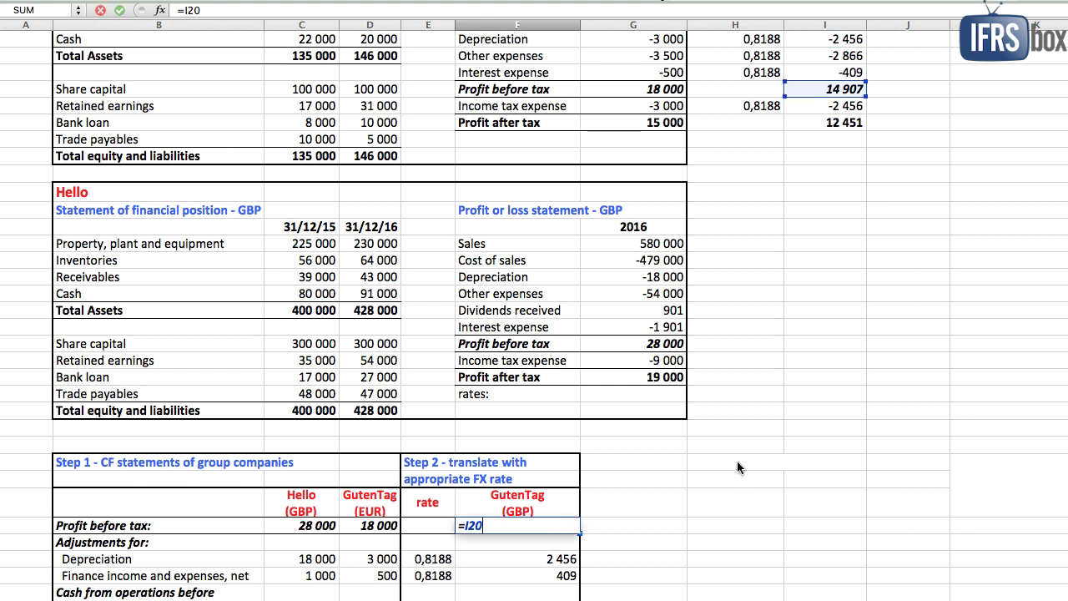
{"action": "scroll", "coordinate": [738, 462], "scroll_direction": "down", "scroll_amount": 3}
{"action": "scroll", "coordinate": [738, 461], "scroll_direction": "down", "scroll_amount": 2}
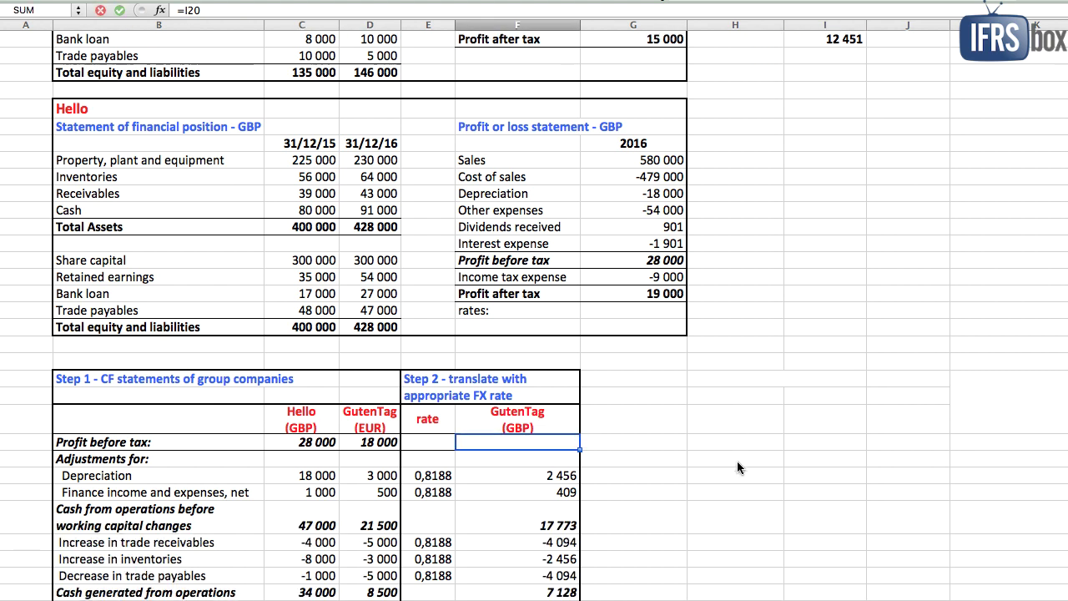
{"action": "scroll", "coordinate": [738, 461], "scroll_direction": "down", "scroll_amount": 12}
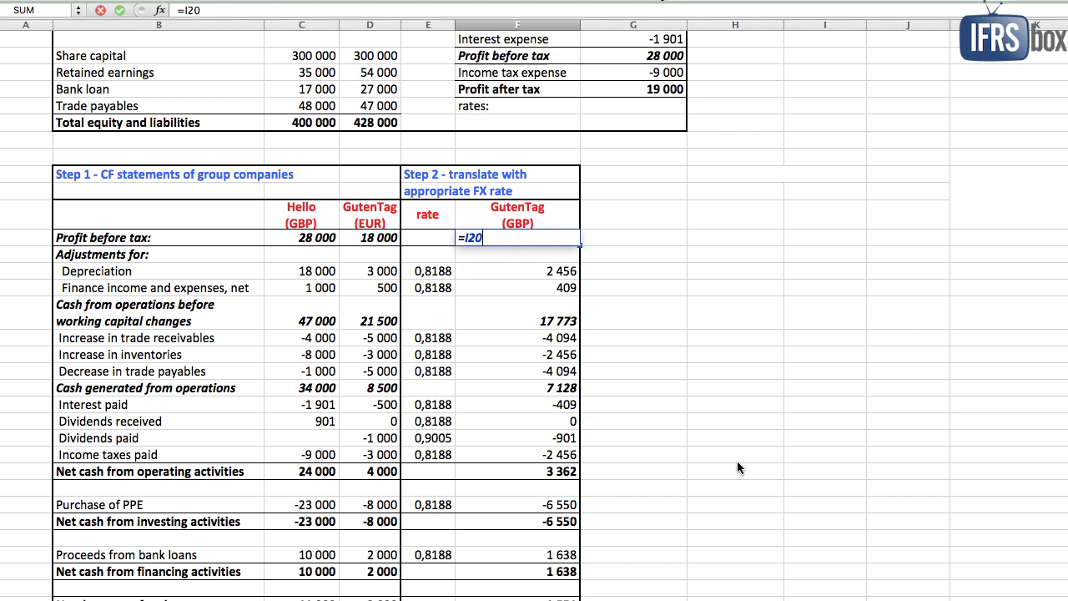
{"action": "scroll", "coordinate": [737, 467], "scroll_direction": "down", "scroll_amount": 6}
{"action": "key", "text": "Return"}
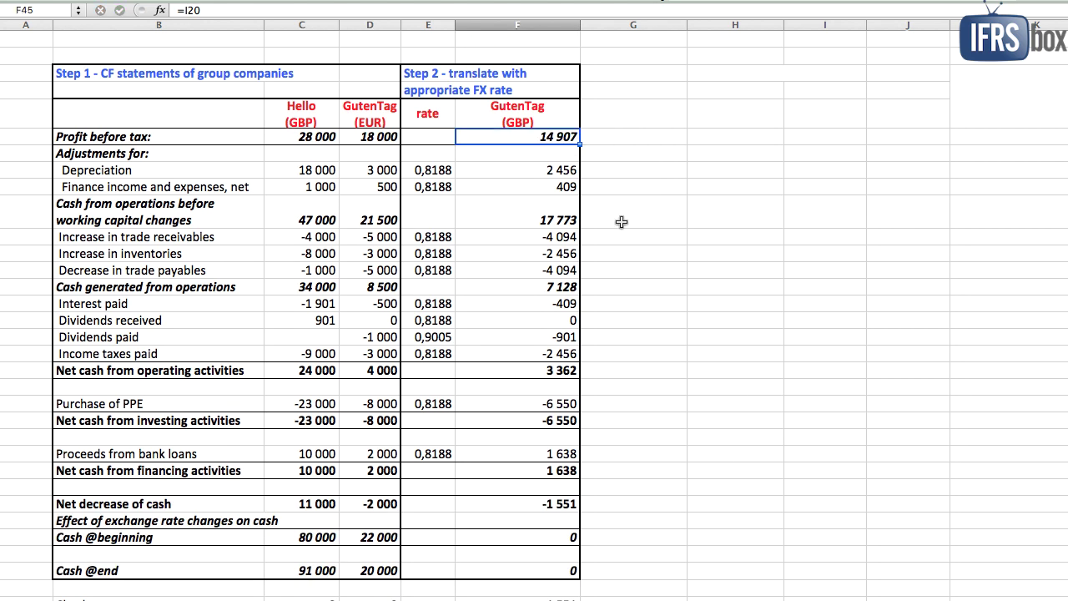
{"action": "scroll", "coordinate": [637, 198], "scroll_direction": "down", "scroll_amount": 1}
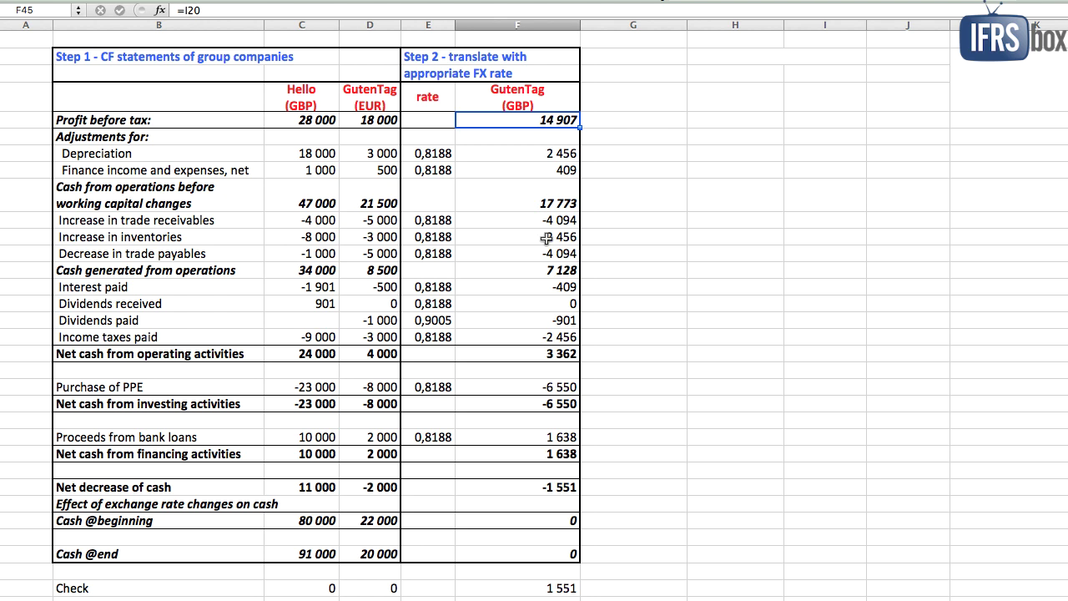
{"action": "left_click", "coordinate": [222, 520]}
{"action": "left_click", "coordinate": [223, 547]}
{"action": "left_click", "coordinate": [409, 520]}
{"action": "type", "text": "="}
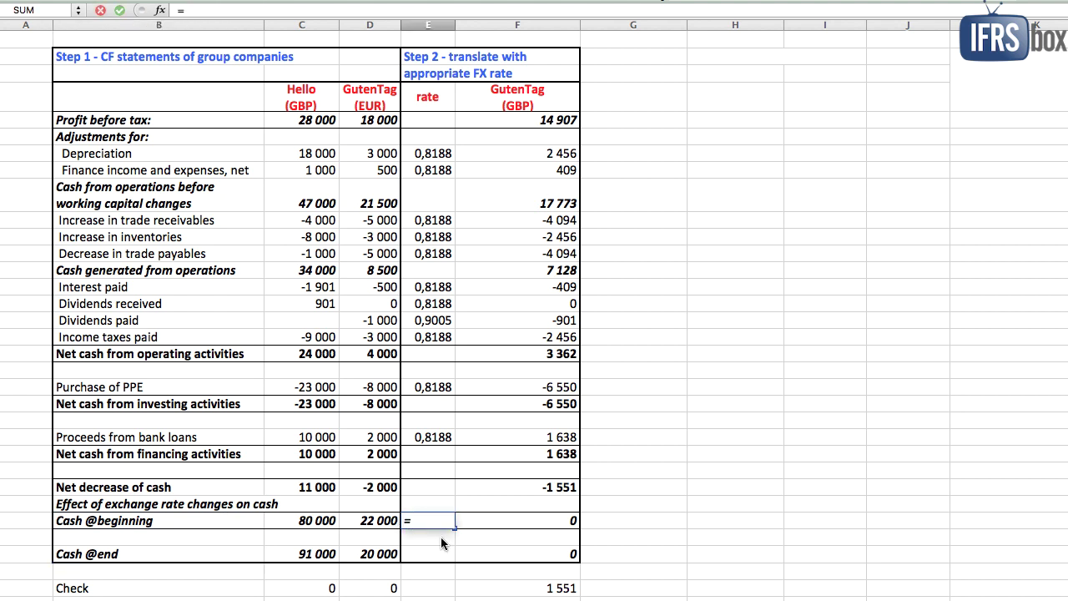
{"action": "scroll", "coordinate": [441, 536], "scroll_direction": "up", "scroll_amount": 10}
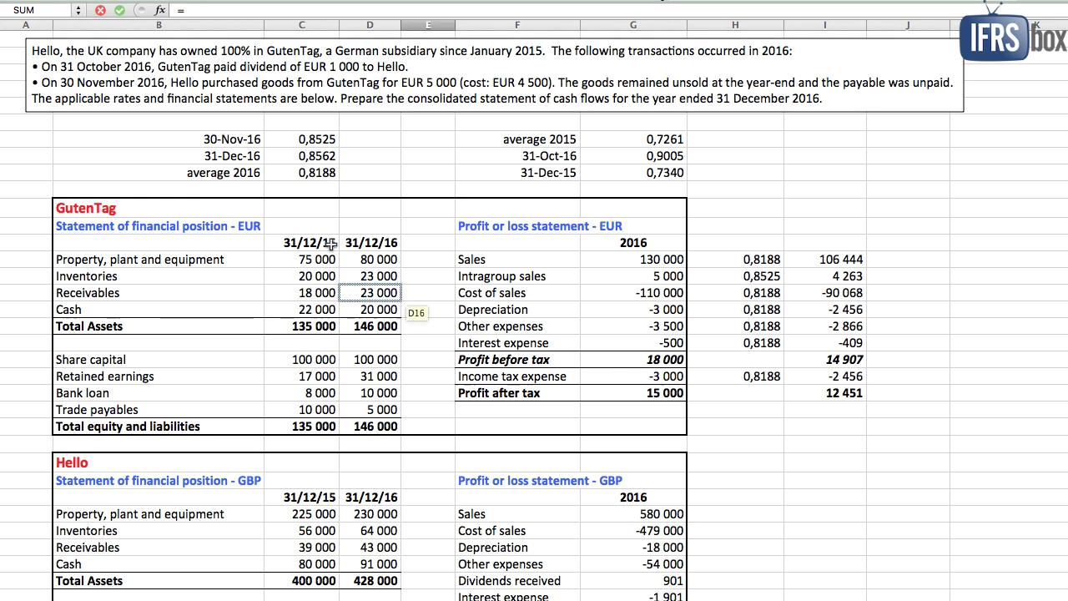
{"action": "left_click", "coordinate": [659, 173]}
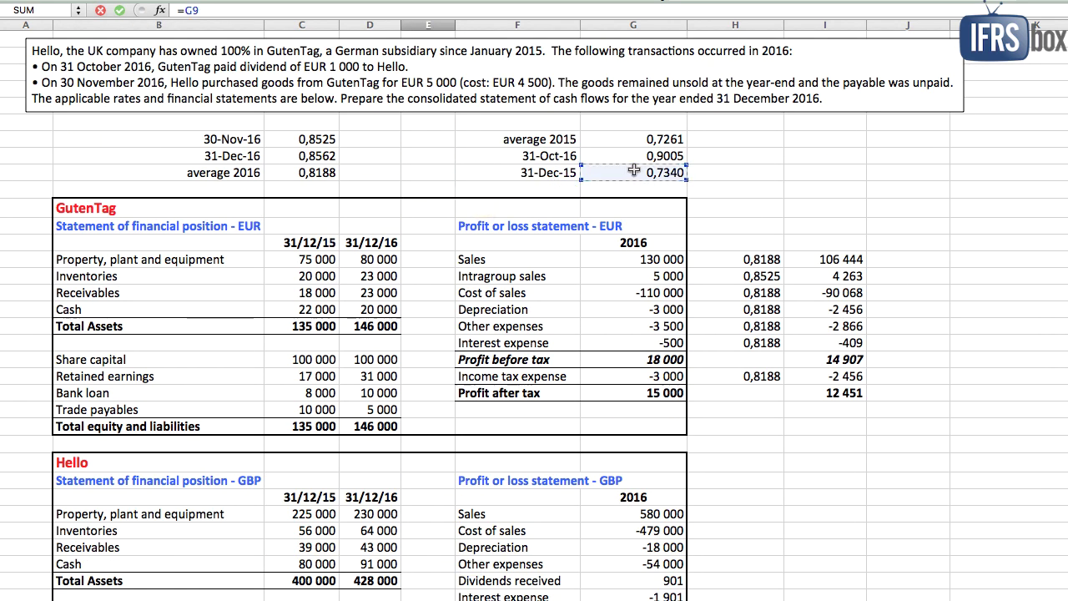
{"action": "key", "text": "Return"}
{"action": "scroll", "coordinate": [626, 250], "scroll_direction": "down", "scroll_amount": 2}
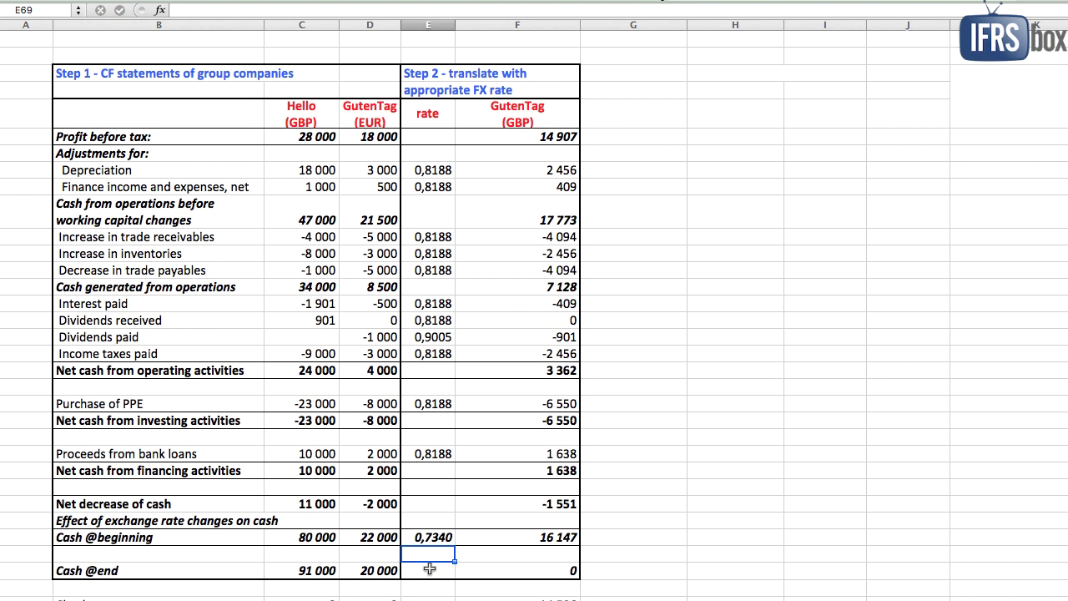
{"action": "left_click", "coordinate": [426, 571]}
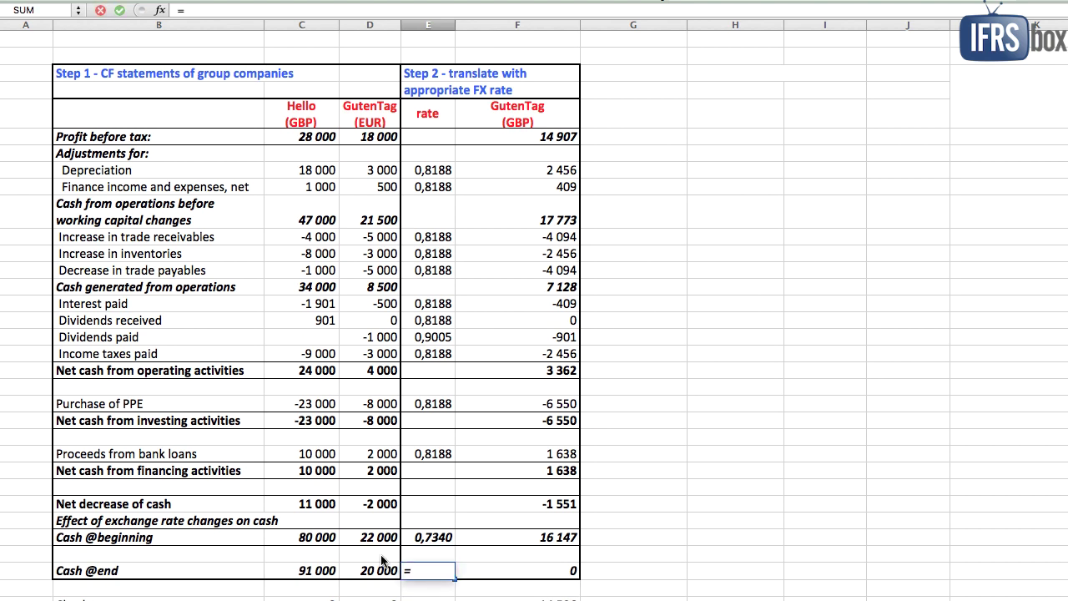
{"action": "scroll", "coordinate": [415, 534], "scroll_direction": "up", "scroll_amount": 10}
{"action": "left_click", "coordinate": [499, 242]}
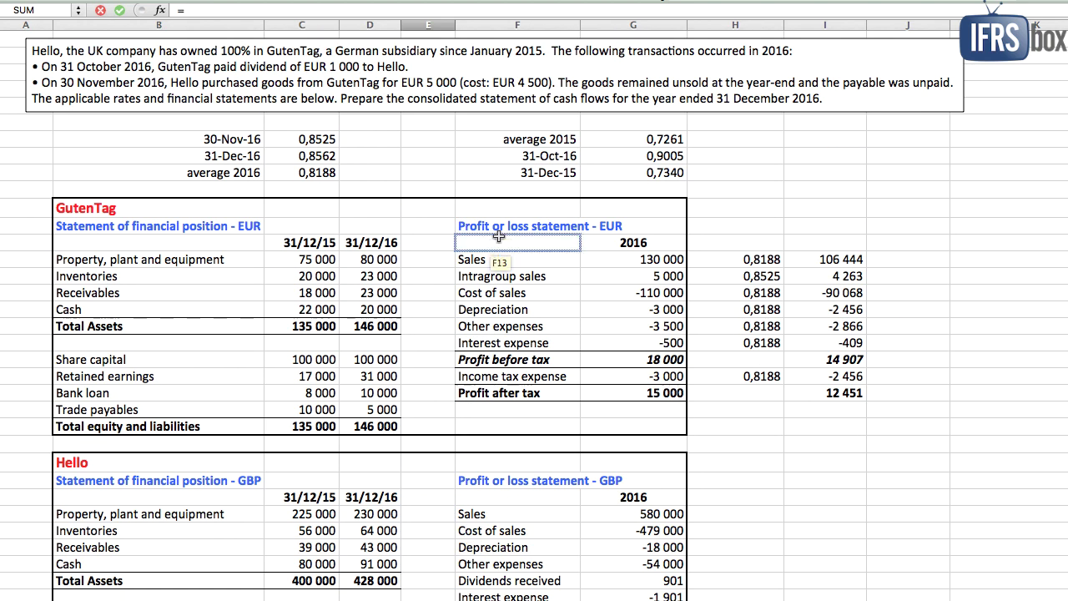
{"action": "left_click", "coordinate": [317, 156]}
{"action": "key", "text": "Return"}
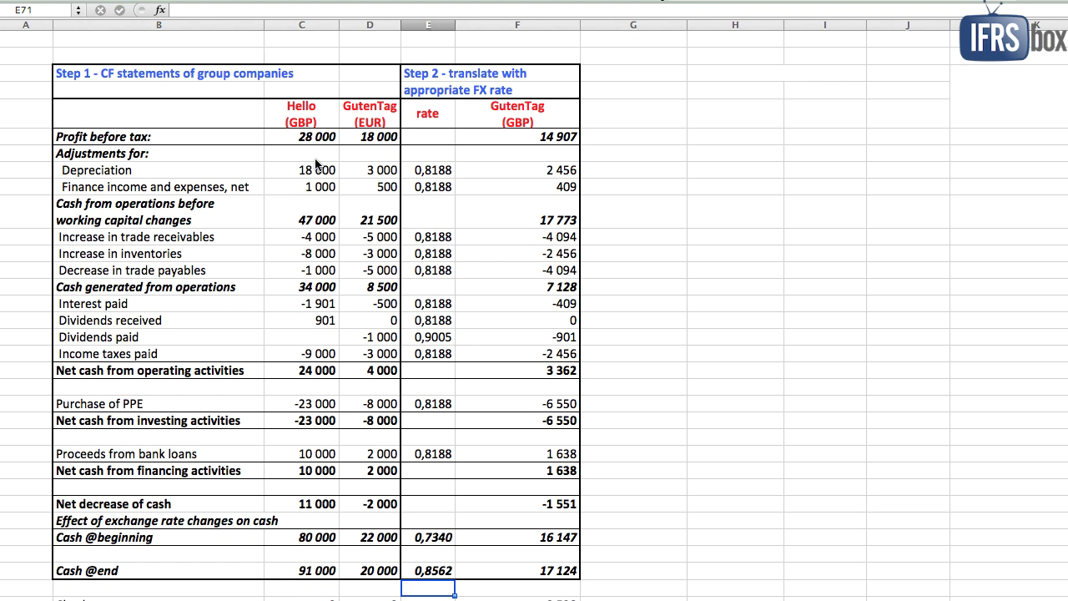
Examine GutenTag's GBP Check formula, the exchange rates applied to its cash flows, and the Effect of exchange rate changes on cash row.
{"action": "scroll", "coordinate": [465, 322], "scroll_direction": "down", "scroll_amount": 2}
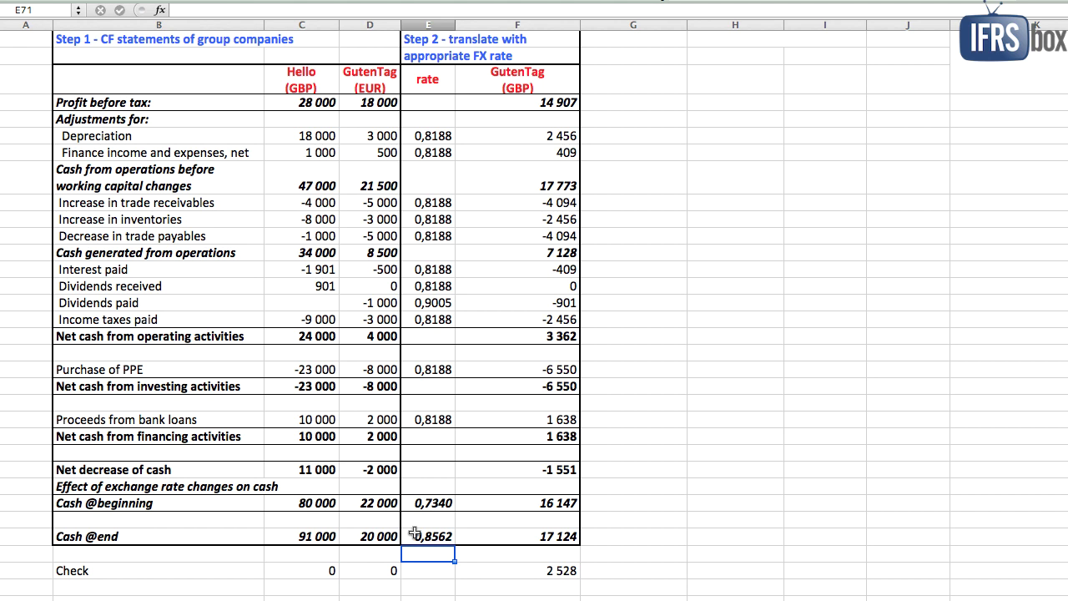
{"action": "left_click", "coordinate": [250, 570]}
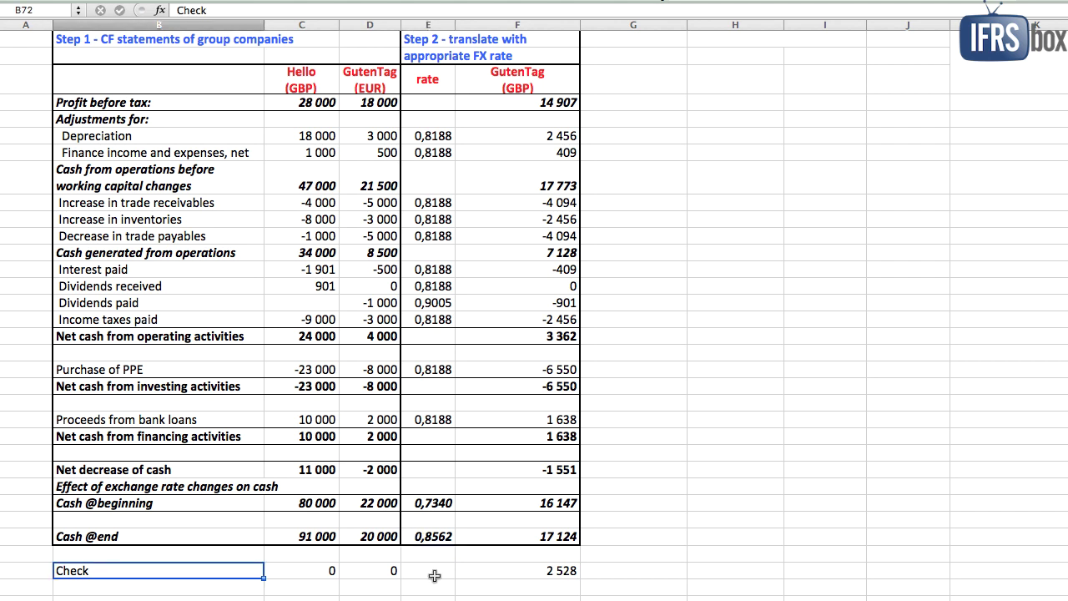
{"action": "double_click", "coordinate": [475, 571]}
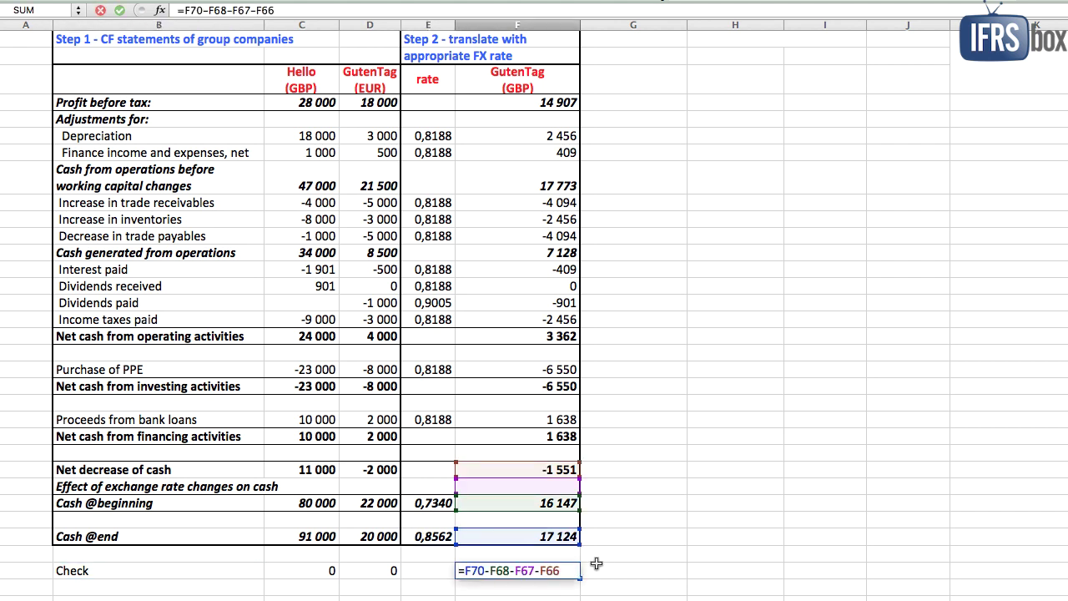
{"action": "key", "text": "Escape"}
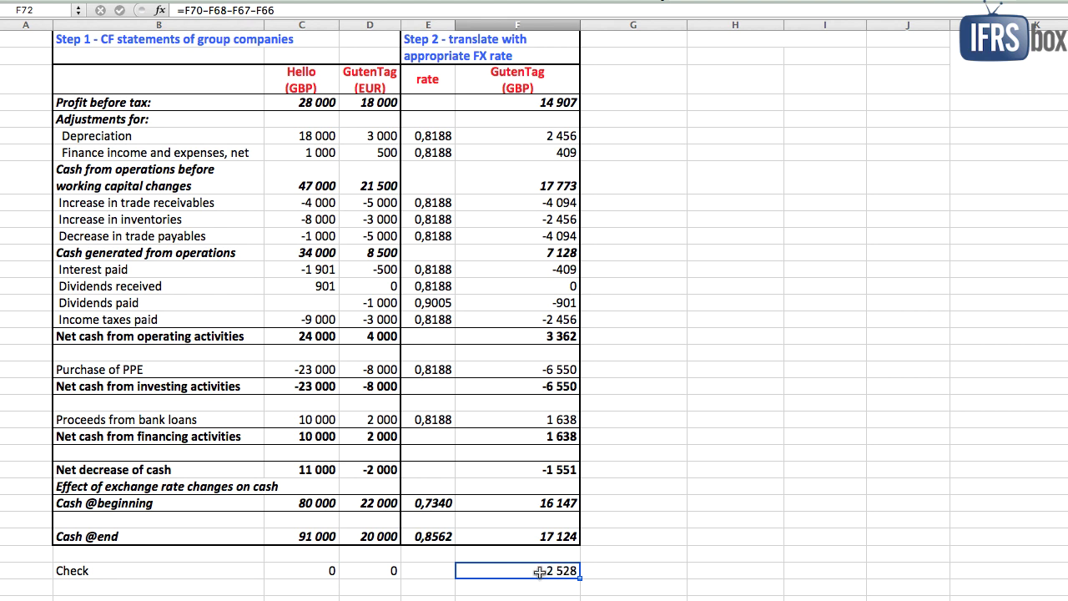
{"action": "left_click", "coordinate": [440, 150]}
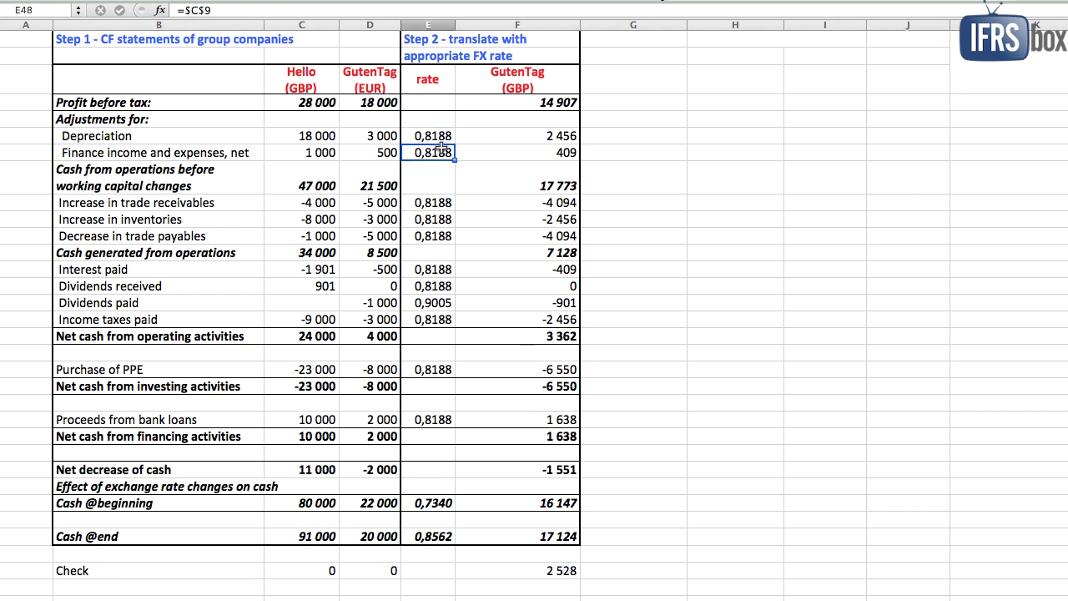
{"action": "left_click", "coordinate": [439, 200]}
{"action": "left_click", "coordinate": [433, 234]}
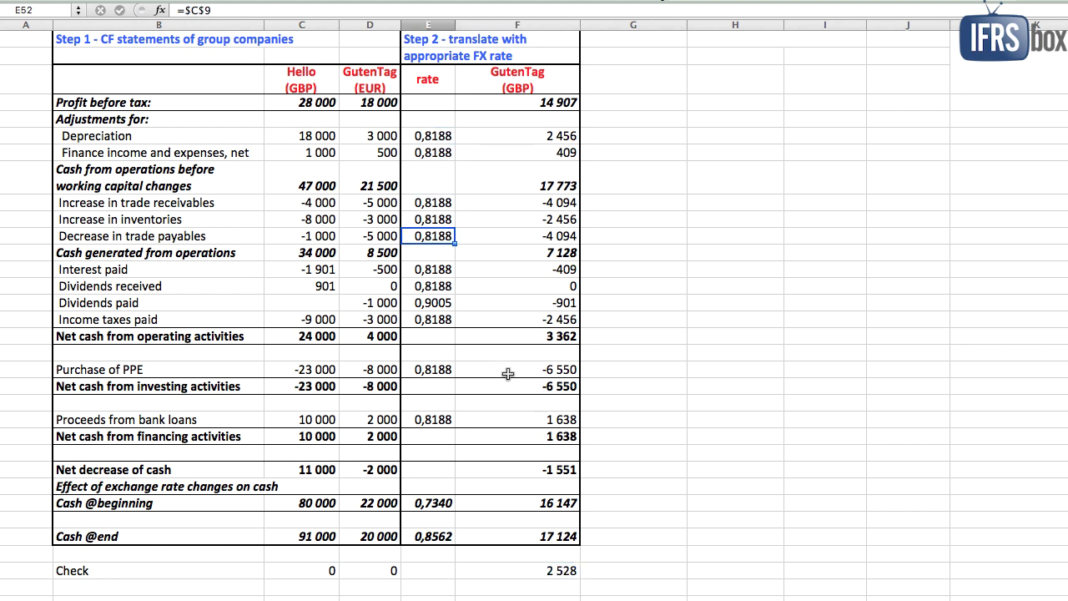
{"action": "left_click", "coordinate": [539, 568]}
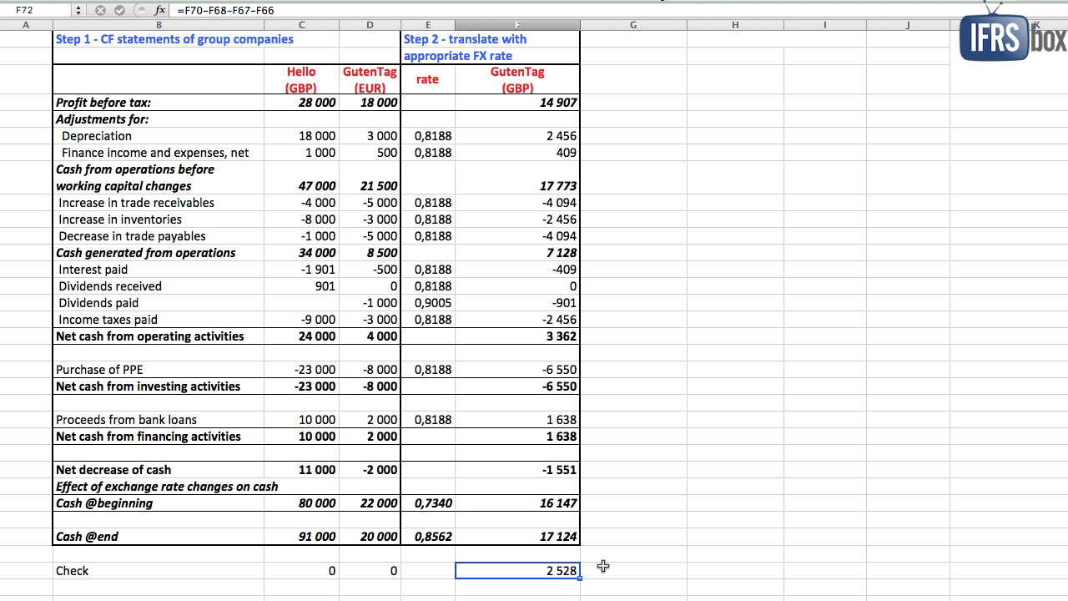
{"action": "left_click", "coordinate": [231, 485]}
{"action": "left_click", "coordinate": [474, 486]}
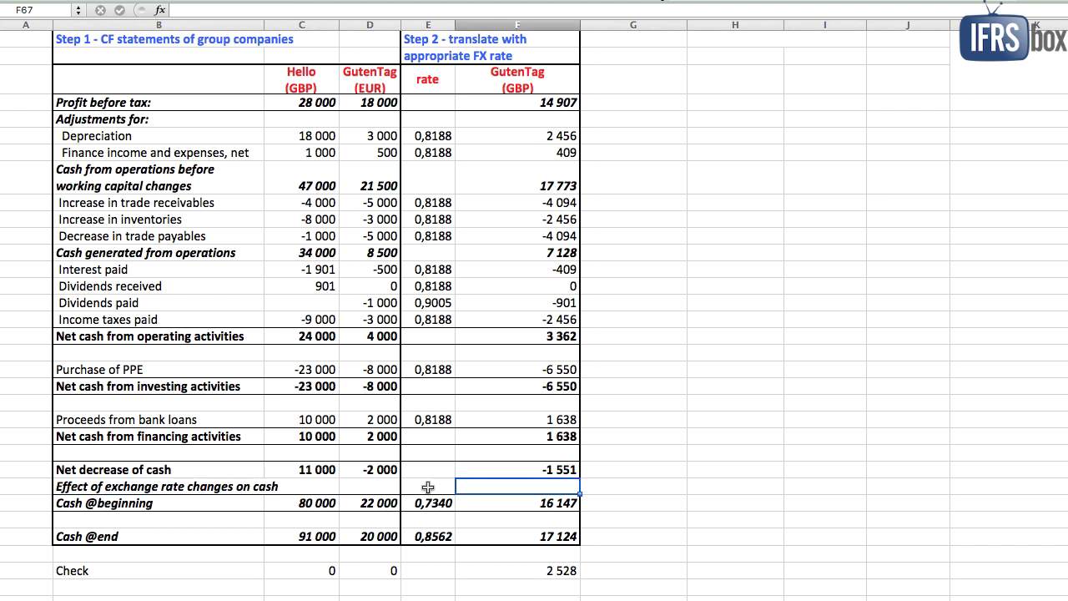
{"action": "type", "text": "="}
{"action": "key", "text": "Down"}
{"action": "key", "text": "Down"}
{"action": "key", "text": "Down"}
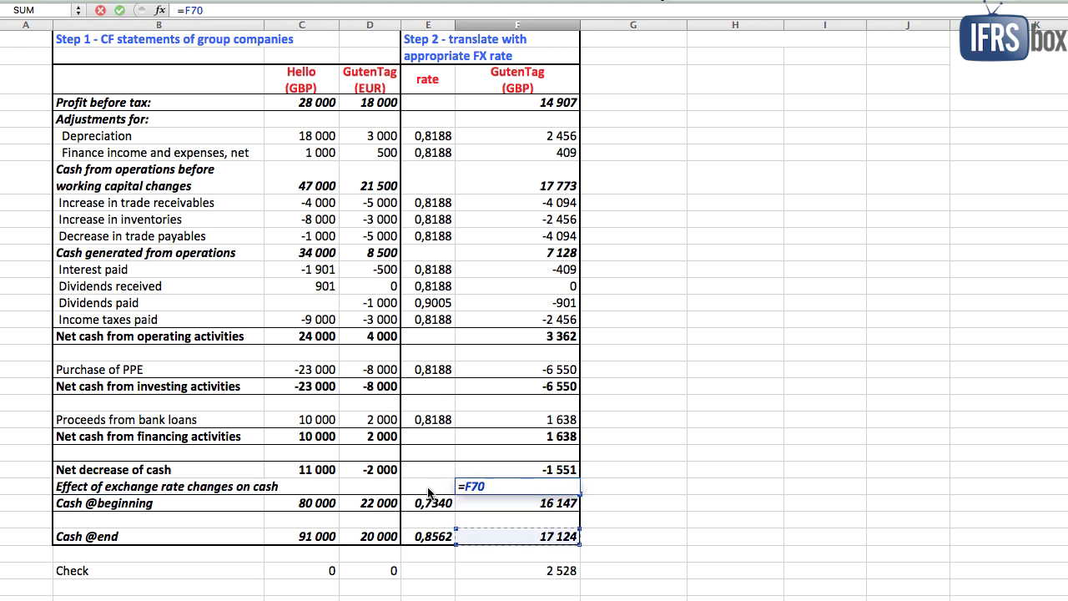
{"action": "type", "text": "-"}
{"action": "key", "text": "Up"}
{"action": "key", "text": "Up"}
{"action": "key", "text": "Down"}
{"action": "key", "text": "Down"}
{"action": "key", "text": "Down"}
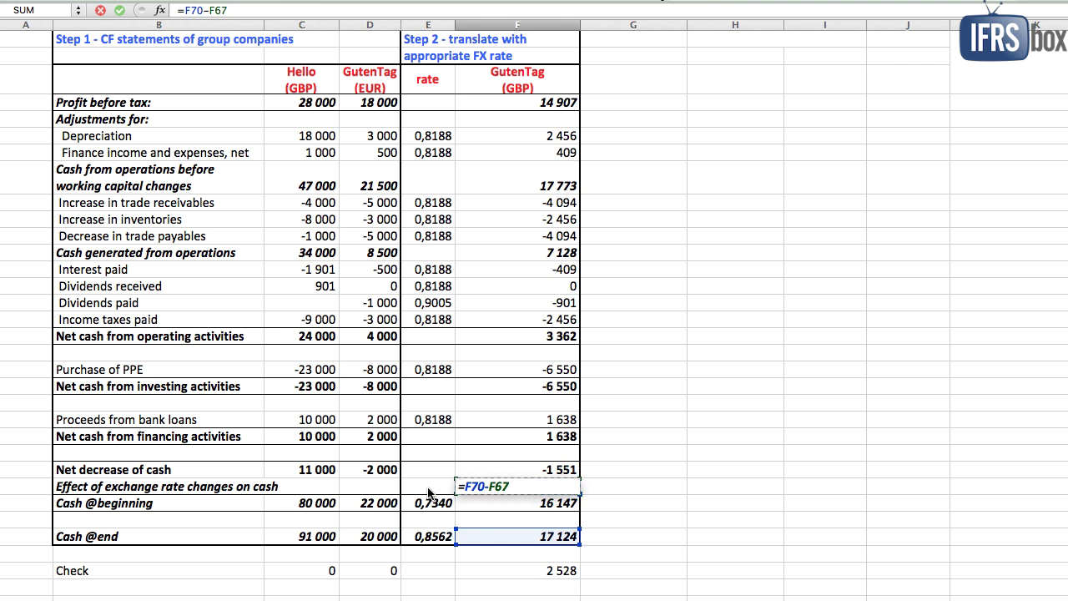
{"action": "type", "text": "-"}
{"action": "key", "text": "Up"}
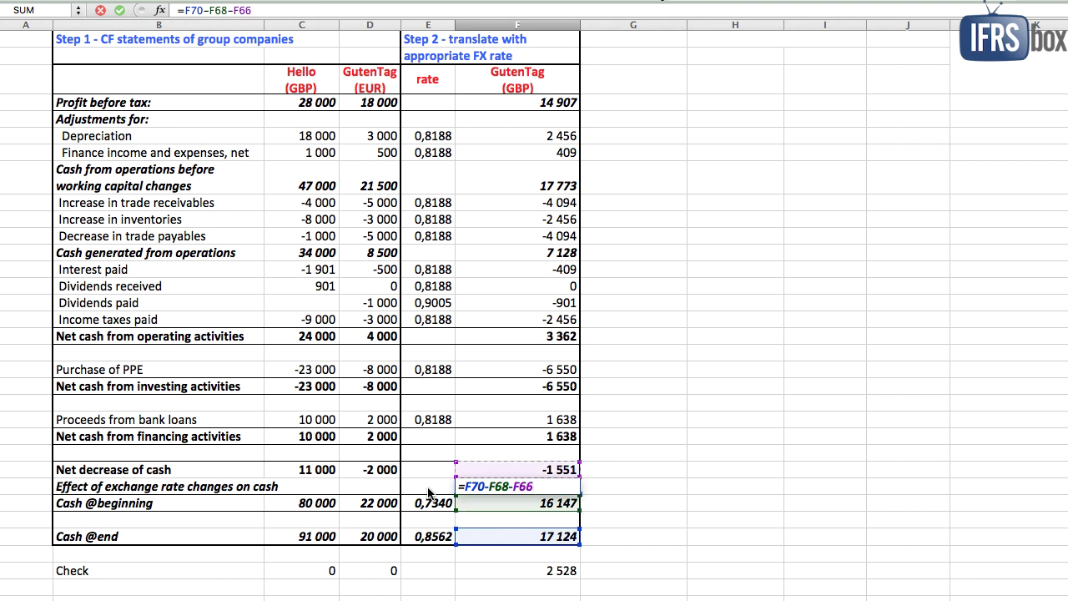
{"action": "key", "text": "Return"}
{"action": "left_click", "coordinate": [476, 487]}
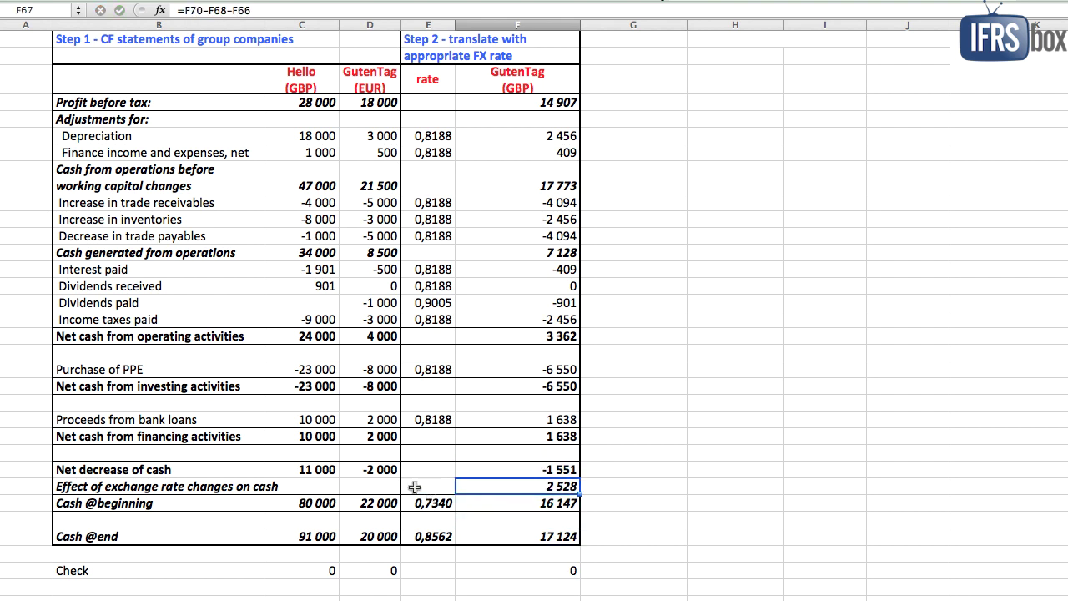
Compare the 31-Dec-15 and 31-Dec-16 exchange rates and relate them to GutenTag's Effect of exchange rate changes on cash.
{"action": "left_click", "coordinate": [254, 486]}
{"action": "left_click", "coordinate": [472, 486]}
{"action": "scroll", "coordinate": [473, 487], "scroll_direction": "up", "scroll_amount": 15}
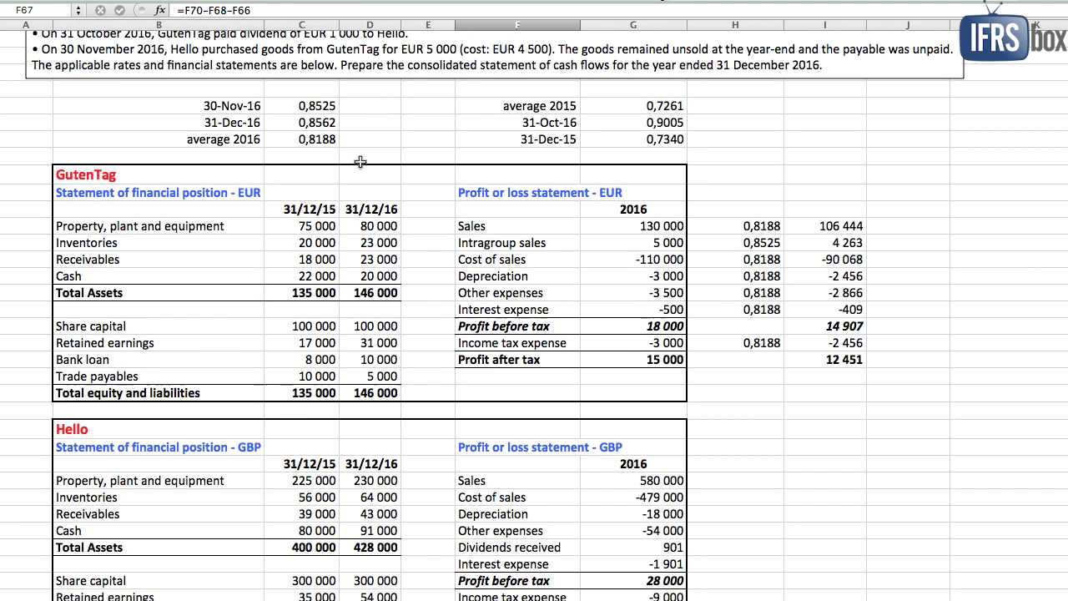
{"action": "left_click", "coordinate": [489, 140]}
{"action": "left_click", "coordinate": [645, 139]}
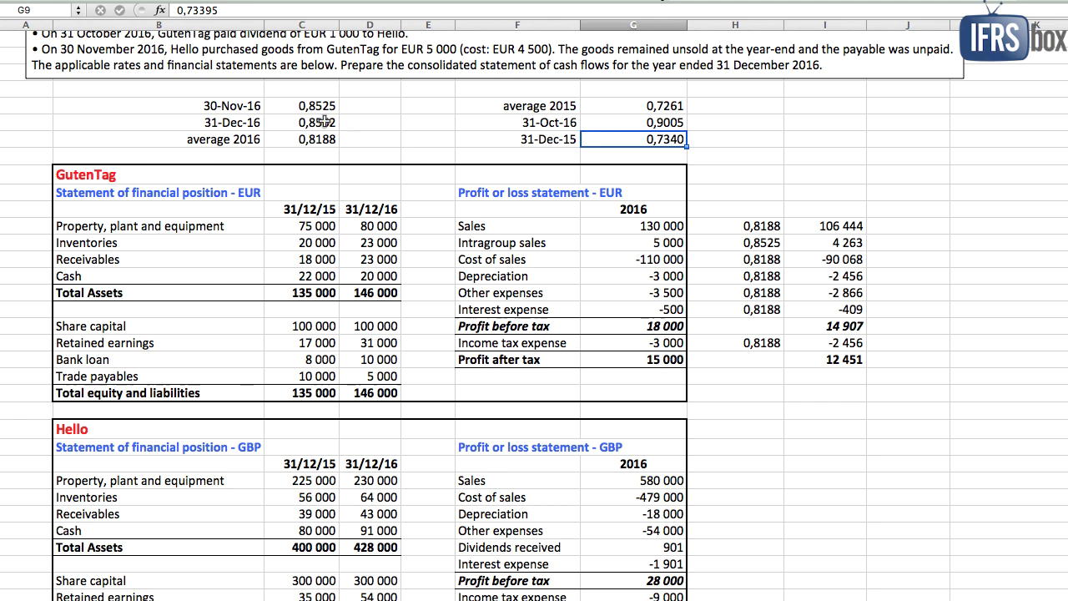
{"action": "mouse_move", "coordinate": [286, 124]}
{"action": "left_mouse_down"}
{"action": "mouse_move", "coordinate": [263, 122]}
{"action": "mouse_move", "coordinate": [285, 122]}
{"action": "left_mouse_up"}
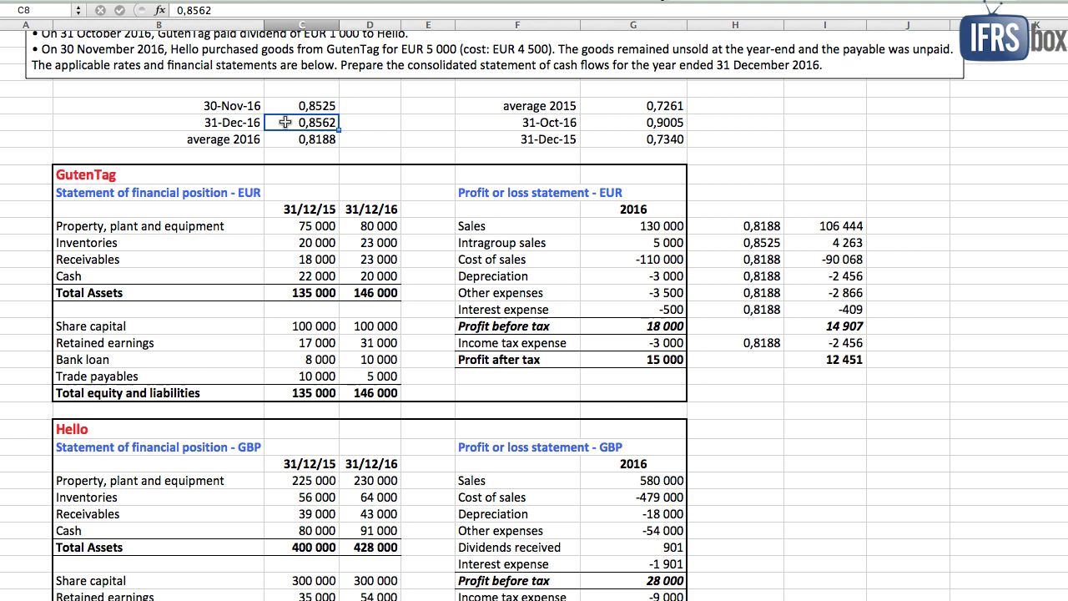
{"action": "left_click", "coordinate": [614, 139]}
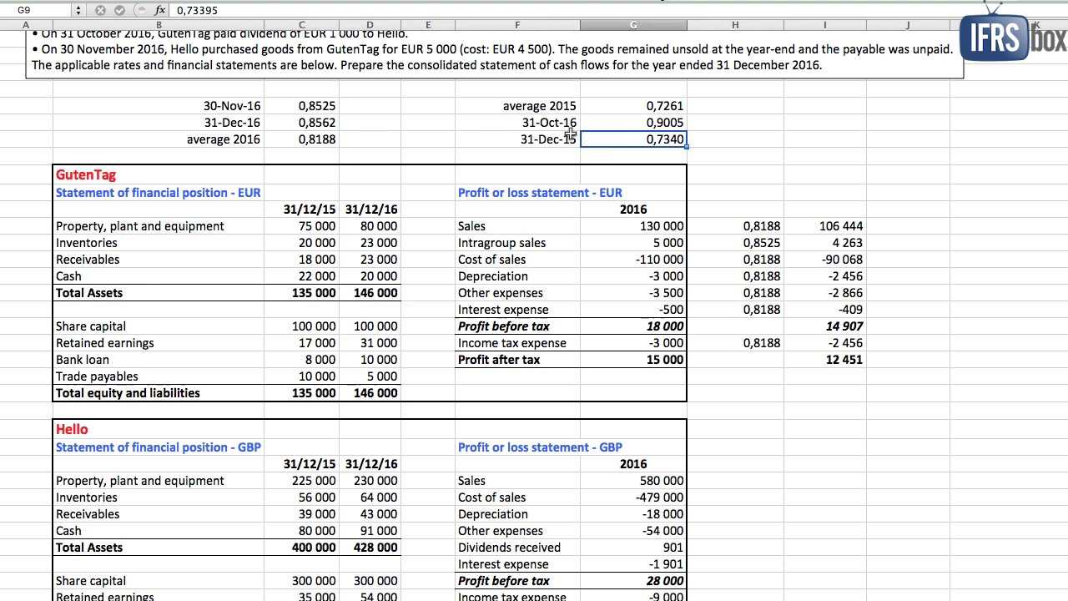
{"action": "left_click", "coordinate": [310, 118]}
{"action": "left_click", "coordinate": [591, 139]}
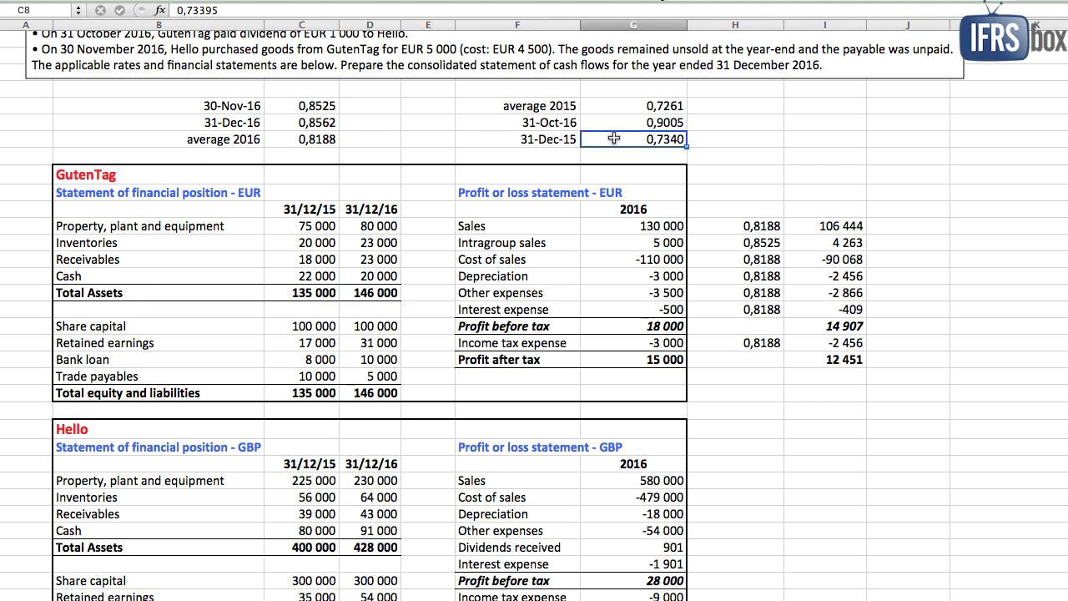
{"action": "left_click", "coordinate": [330, 123]}
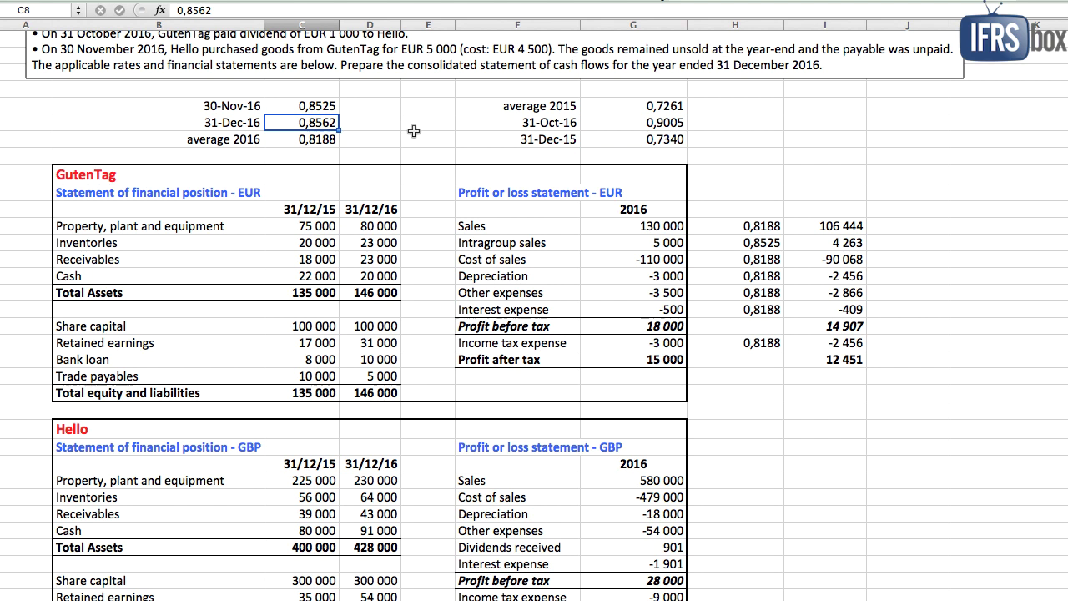
{"action": "scroll", "coordinate": [490, 181], "scroll_direction": "down", "scroll_amount": 3}
{"action": "scroll", "coordinate": [489, 181], "scroll_direction": "down", "scroll_amount": 10}
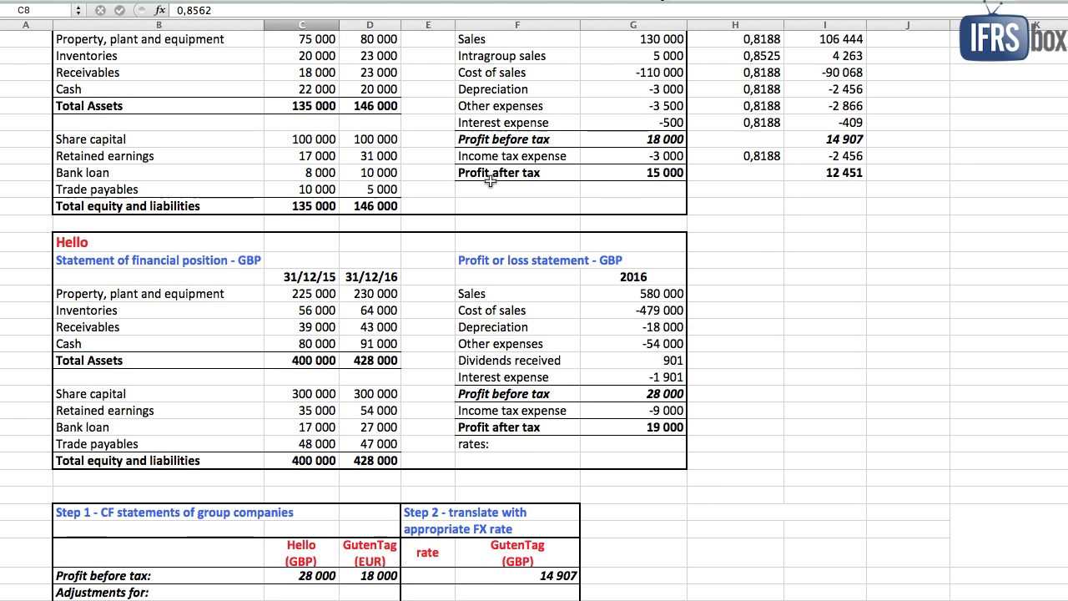
{"action": "scroll", "coordinate": [490, 181], "scroll_direction": "down", "scroll_amount": 5}
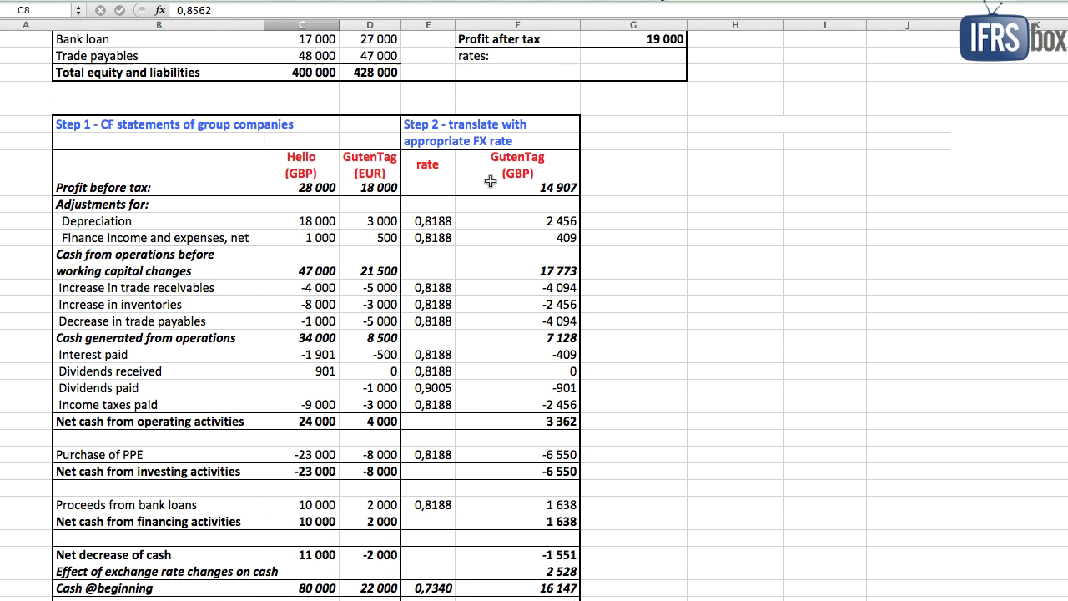
{"action": "left_click", "coordinate": [506, 504]}
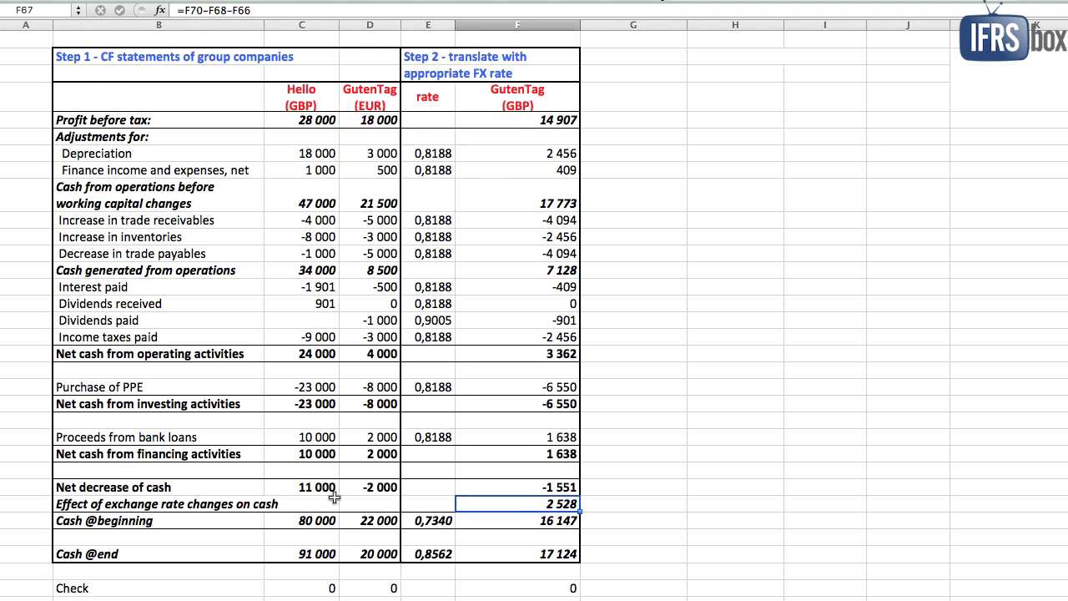
{"action": "left_click", "coordinate": [251, 502]}
{"action": "left_click", "coordinate": [480, 499]}
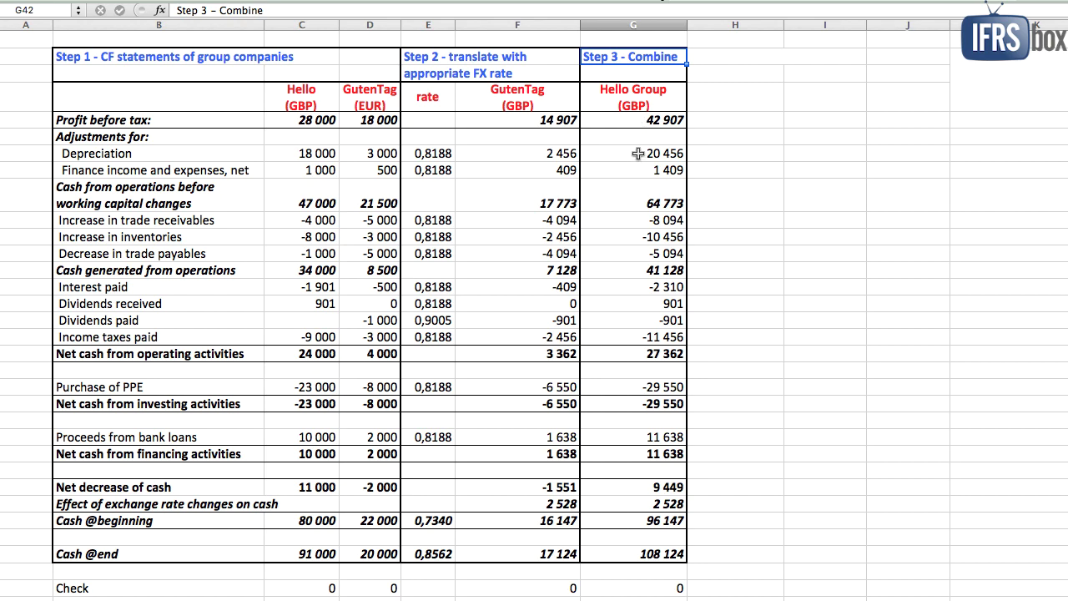
Examine the Hello Group formulas for Depreciation and Profit before tax that combine Hello's and GutenTag's GBP cash flows.
{"action": "double_click", "coordinate": [638, 153]}
{"action": "key", "text": "Return"}
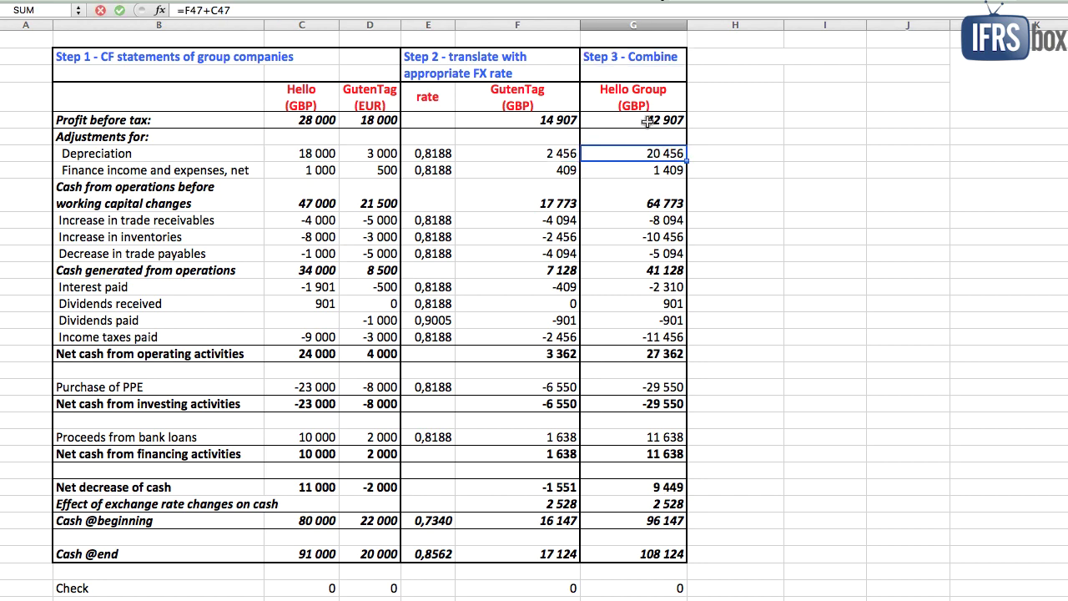
{"action": "double_click", "coordinate": [645, 120]}
{"action": "key", "text": "Return"}
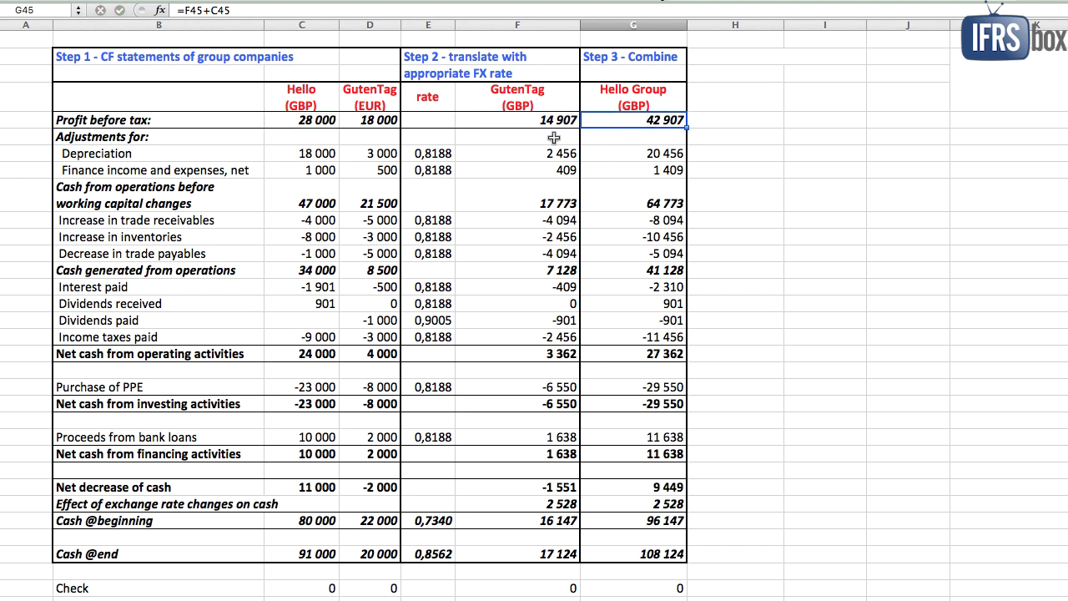
{"action": "left_click", "coordinate": [501, 100]}
{"action": "left_click", "coordinate": [322, 95]}
{"action": "left_click", "coordinate": [623, 168]}
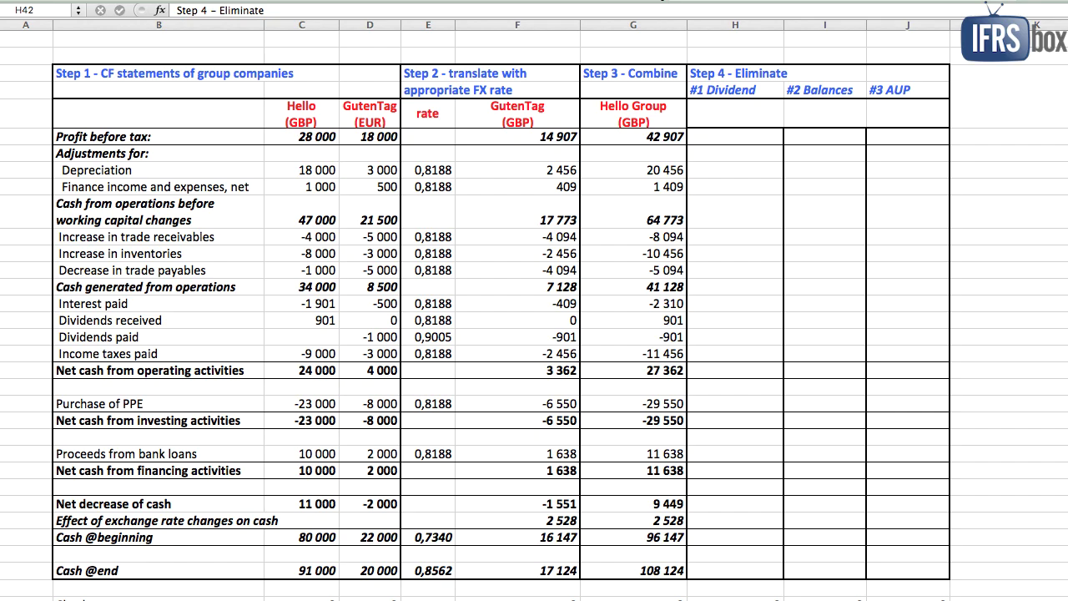
Review the Step 4 - Eliminate columns for #1 Dividend, #2 Balances and #3 AUP.
{"action": "left_click", "coordinate": [743, 77]}
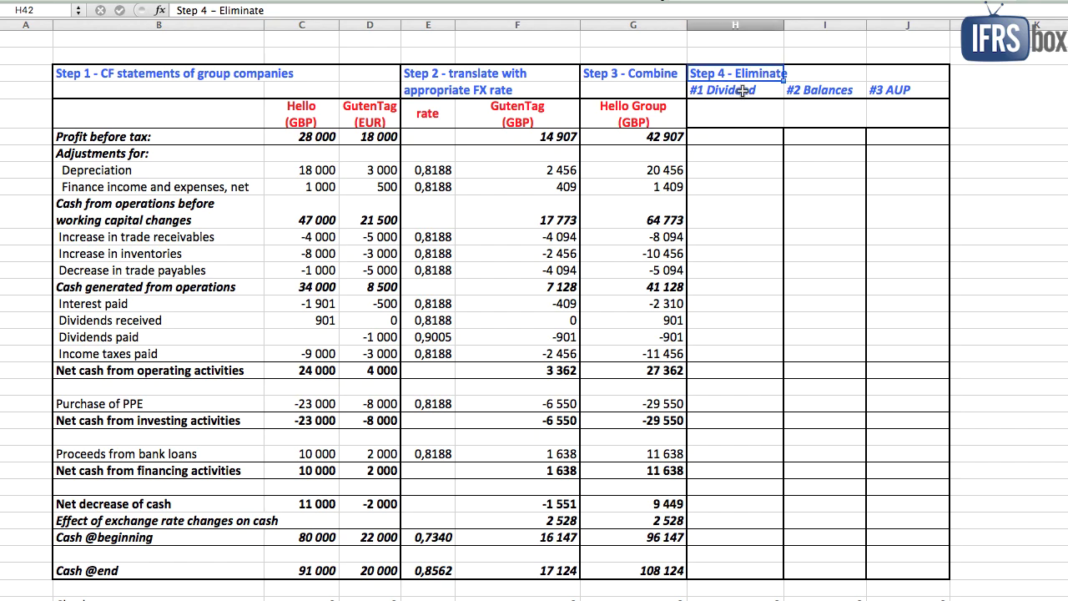
{"action": "left_click", "coordinate": [734, 92]}
{"action": "left_click", "coordinate": [803, 89]}
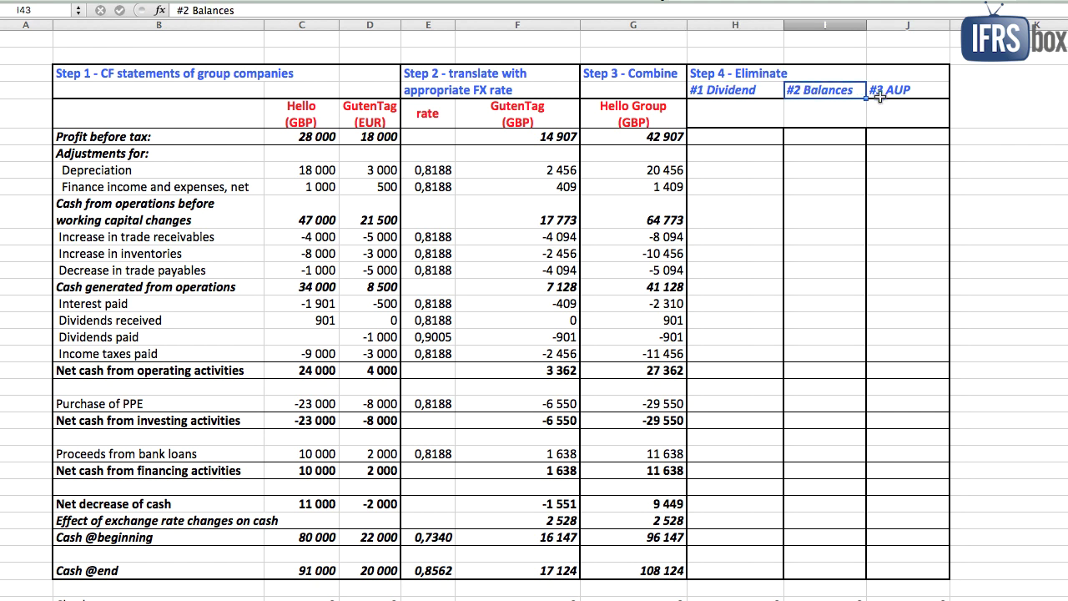
{"action": "left_click", "coordinate": [881, 96]}
{"action": "left_click", "coordinate": [756, 90]}
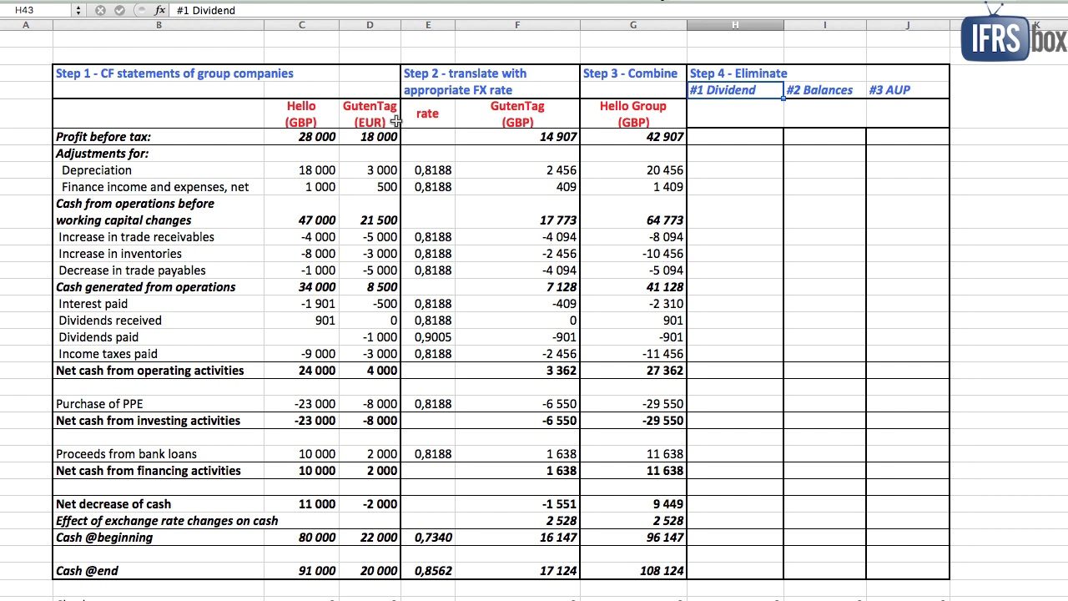
Eliminate Hello's Dividends received from Profit before tax in the #1 Dividend column with the formula =-G33.
{"action": "left_click", "coordinate": [185, 137]}
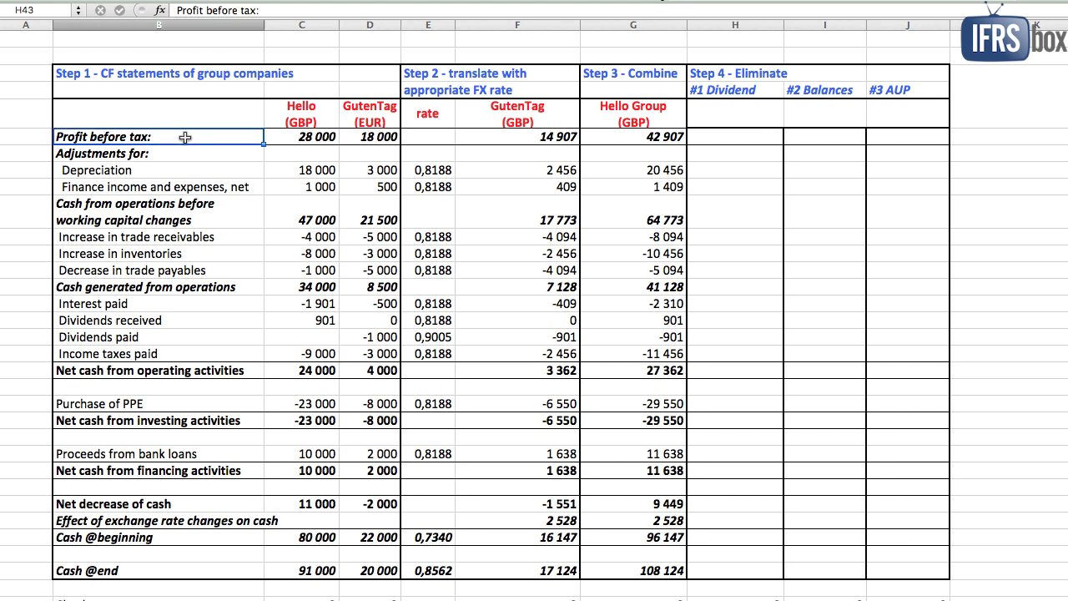
{"action": "left_click", "coordinate": [759, 138]}
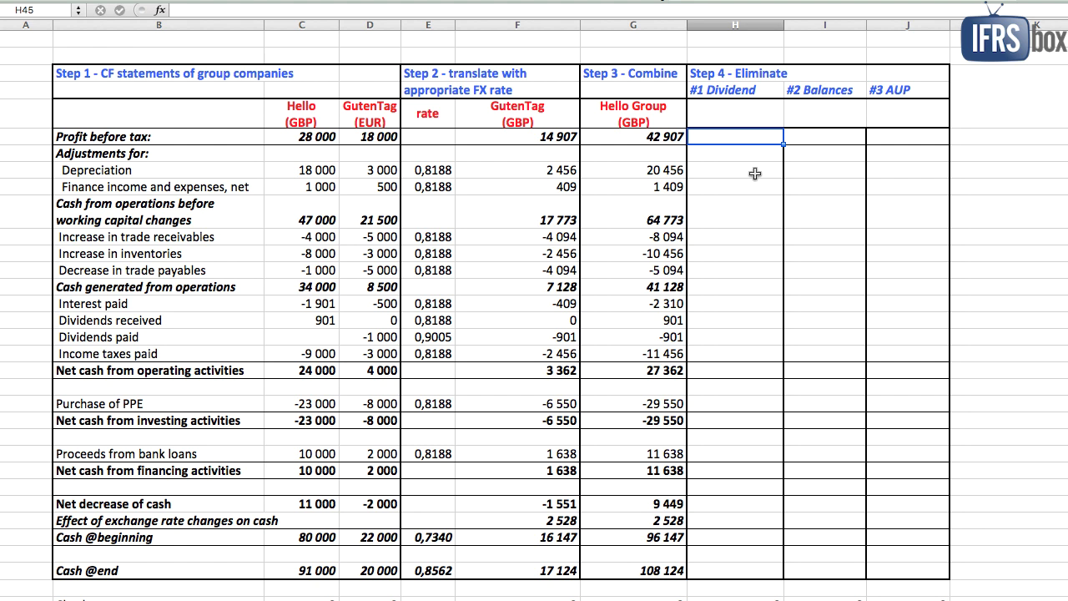
{"action": "type", "text": "="}
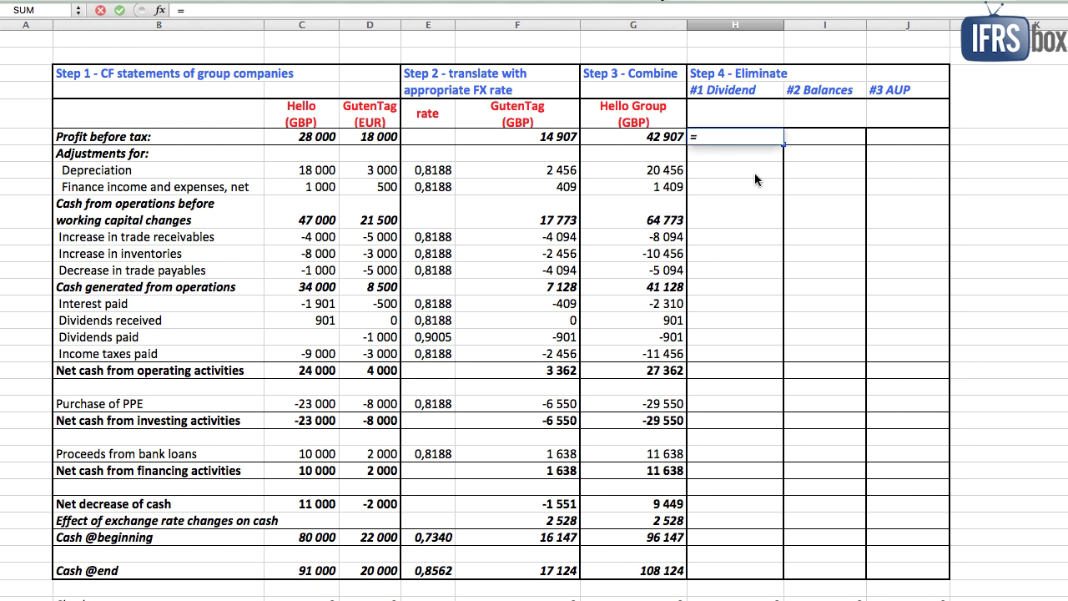
{"action": "type", "text": "-"}
{"action": "scroll", "coordinate": [753, 177], "scroll_direction": "up", "scroll_amount": 2}
{"action": "scroll", "coordinate": [750, 181], "scroll_direction": "up", "scroll_amount": 8}
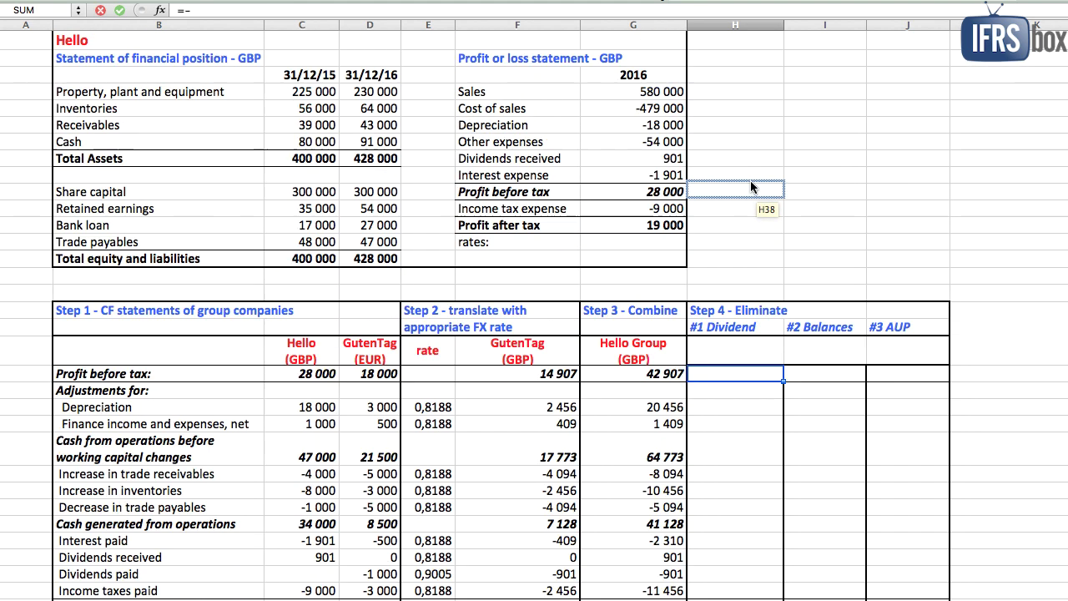
{"action": "scroll", "coordinate": [750, 180], "scroll_direction": "up", "scroll_amount": 8}
{"action": "left_click", "coordinate": [634, 230]}
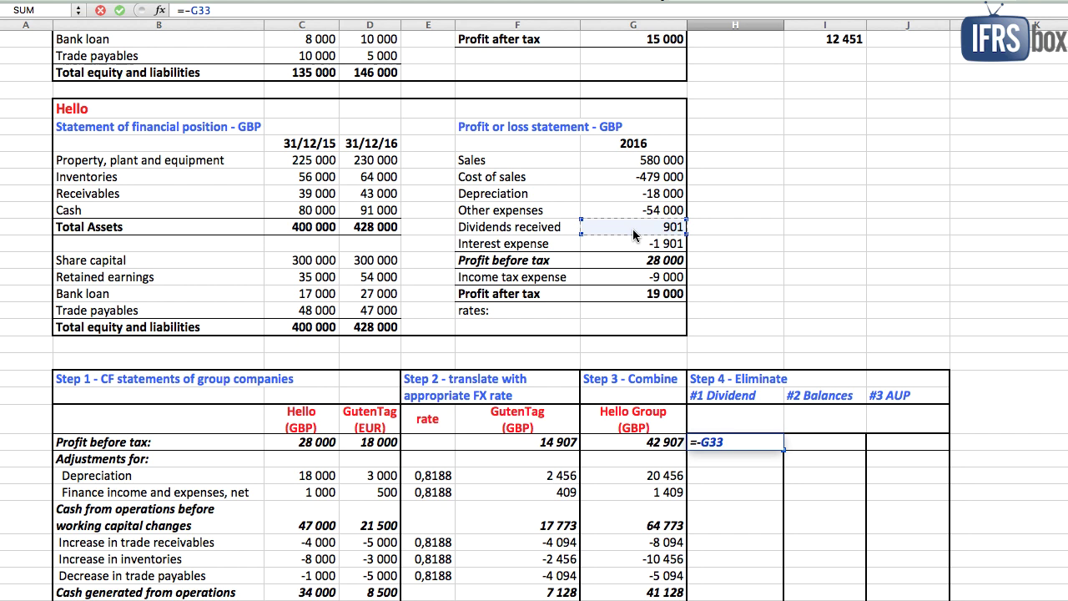
{"action": "key", "text": "Return"}
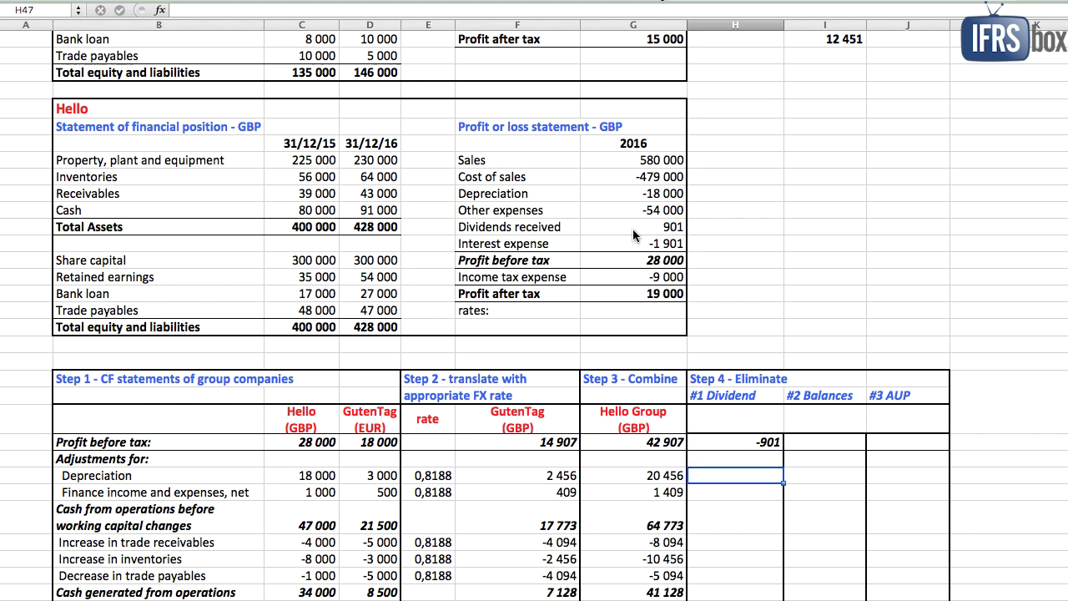
Offset the Profit before tax elimination in the Finance income and expenses, net row of the #1 Dividend column with =-H45.
{"action": "key", "text": "Down"}
{"action": "type", "text": "="}
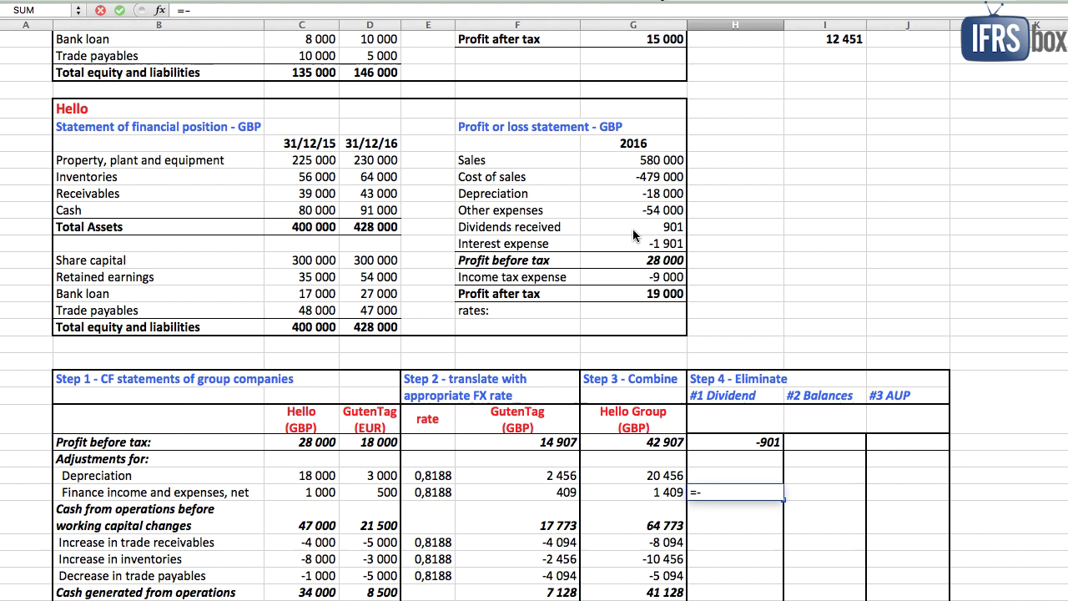
{"action": "type", "text": "-"}
{"action": "key", "text": "Up"}
{"action": "key", "text": "Up"}
{"action": "key", "text": "Up"}
{"action": "key", "text": "Return"}
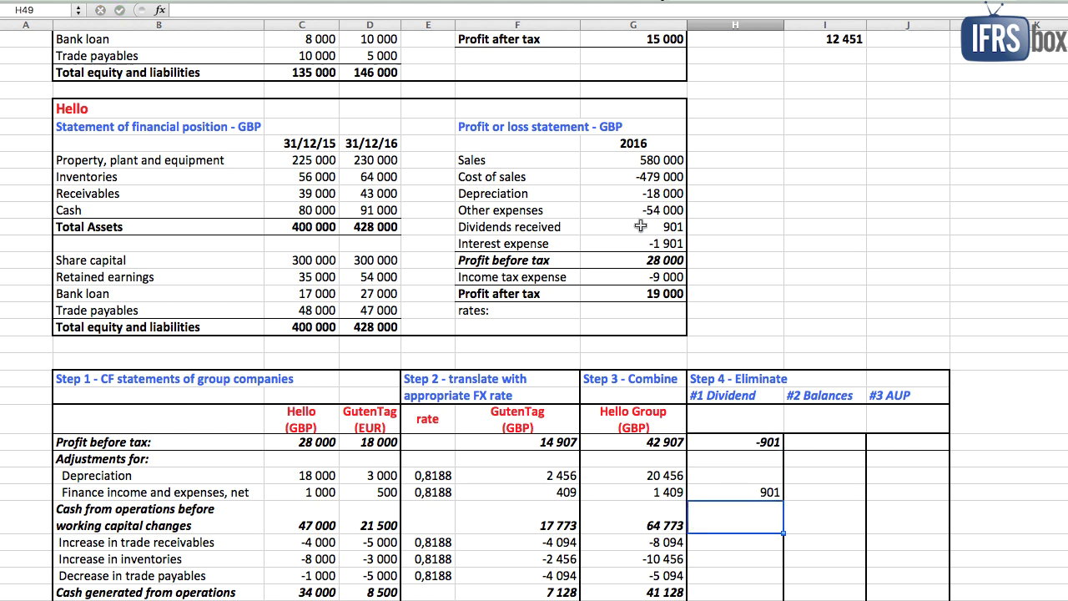
{"action": "left_click", "coordinate": [729, 490]}
Eliminate Dividends received in the #1 Dividend column with =-G55 and enter the opposite amount for Dividends paid.
{"action": "scroll", "coordinate": [709, 472], "scroll_direction": "down", "scroll_amount": 3}
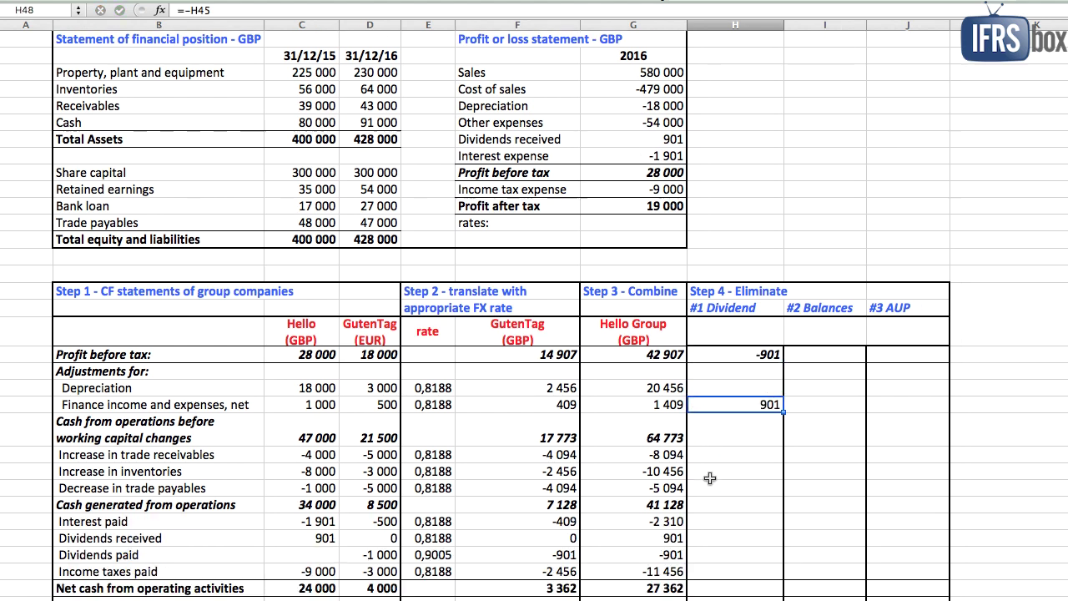
{"action": "left_click", "coordinate": [701, 510]}
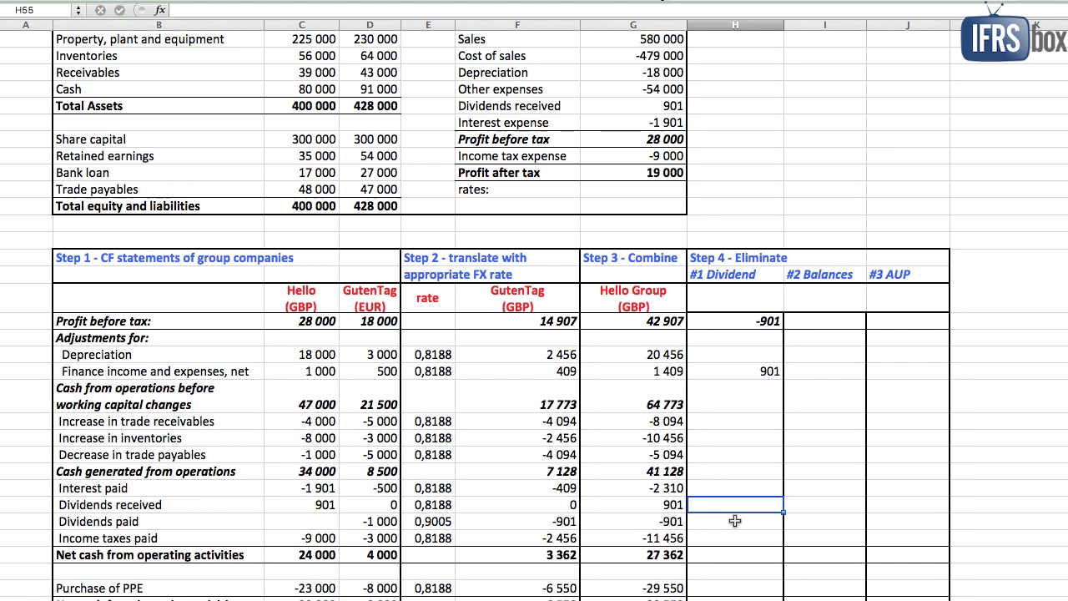
{"action": "type", "text": "-"}
{"action": "key", "text": "Left"}
{"action": "key", "text": "Return"}
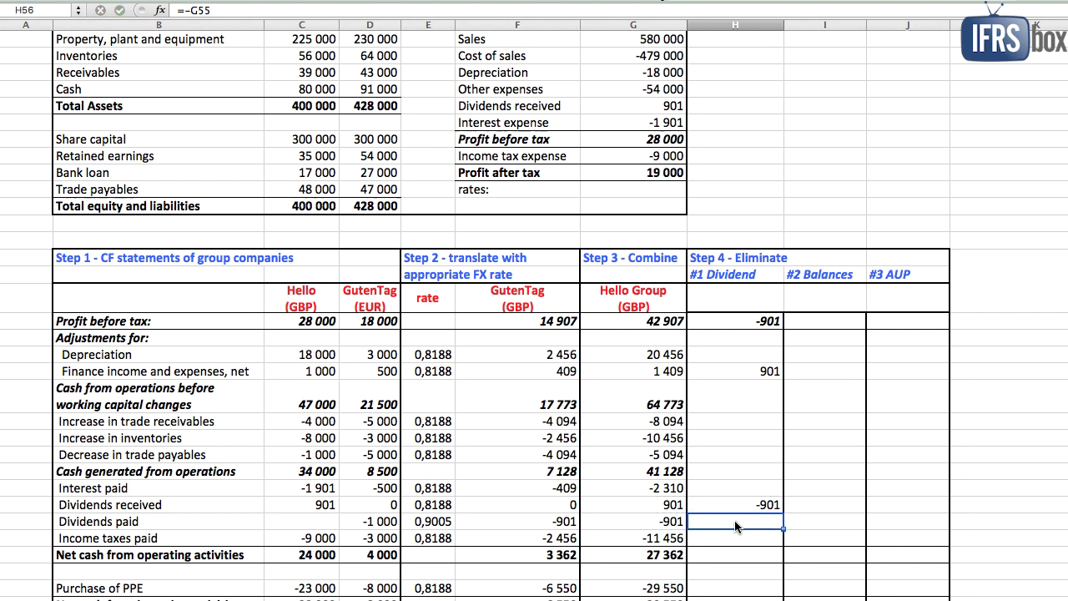
{"action": "type", "text": "=-"}
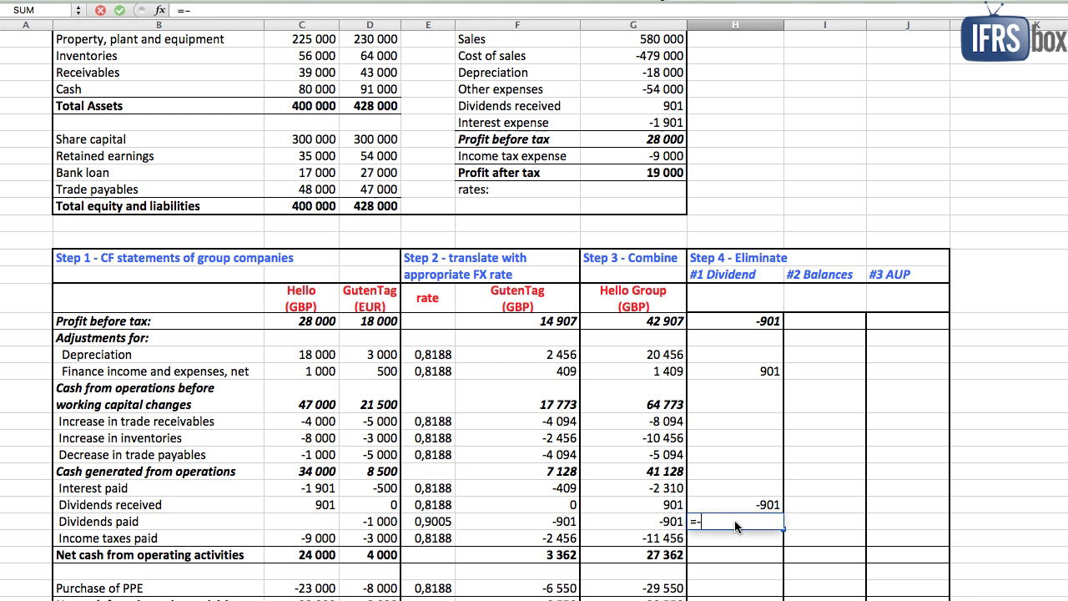
{"action": "key", "text": "Up"}
{"action": "key", "text": "Return"}
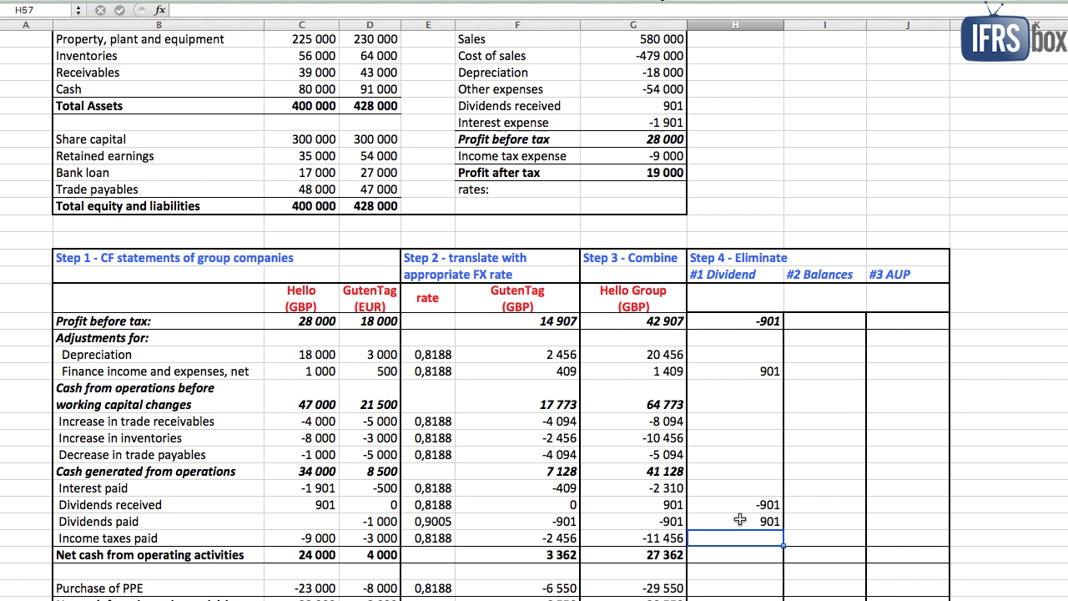
Examine the #1 Dividend column's Check formula summing H45:H70 and the Profit before tax elimination.
{"action": "scroll", "coordinate": [740, 519], "scroll_direction": "down", "scroll_amount": 5}
{"action": "scroll", "coordinate": [740, 519], "scroll_direction": "down", "scroll_amount": 9}
{"action": "left_click", "coordinate": [741, 554]}
{"action": "key", "text": "super+shift+t"}
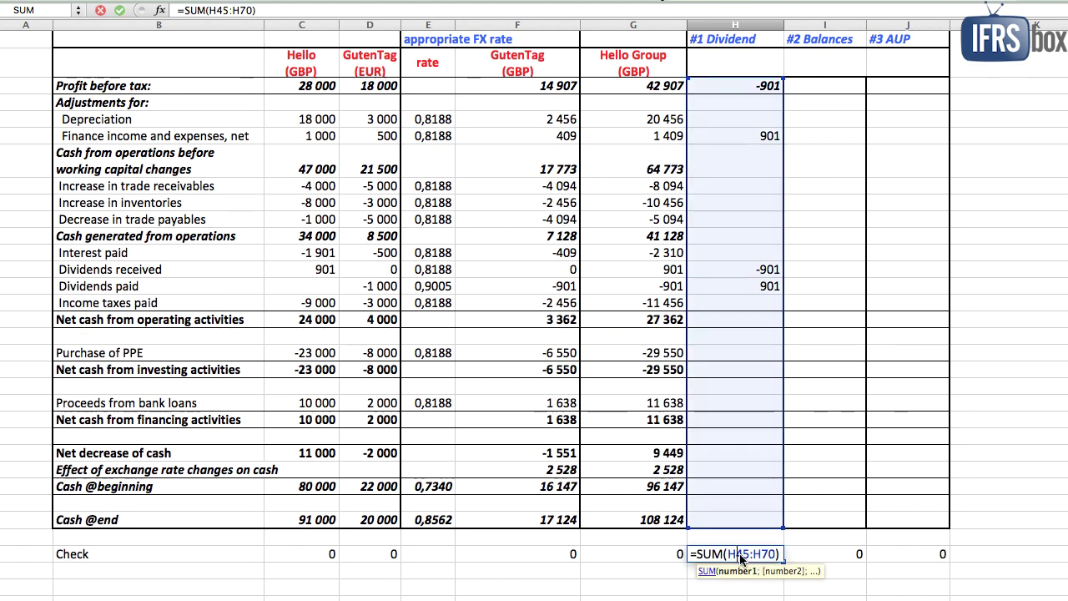
{"action": "key", "text": "Return"}
{"action": "left_click", "coordinate": [747, 89]}
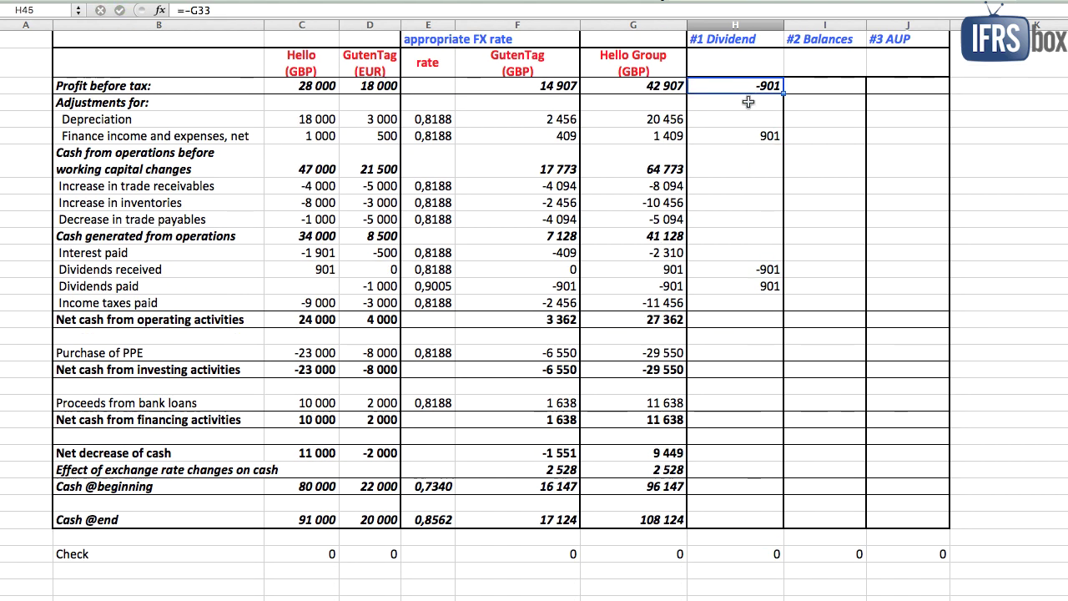
Review the #1 Dividend eliminations for Finance income and expenses, Dividends received and Dividends paid.
{"action": "left_click", "coordinate": [748, 139]}
{"action": "left_click", "coordinate": [754, 271]}
{"action": "left_click", "coordinate": [741, 286]}
{"action": "scroll", "coordinate": [742, 272], "scroll_direction": "up", "scroll_amount": 2}
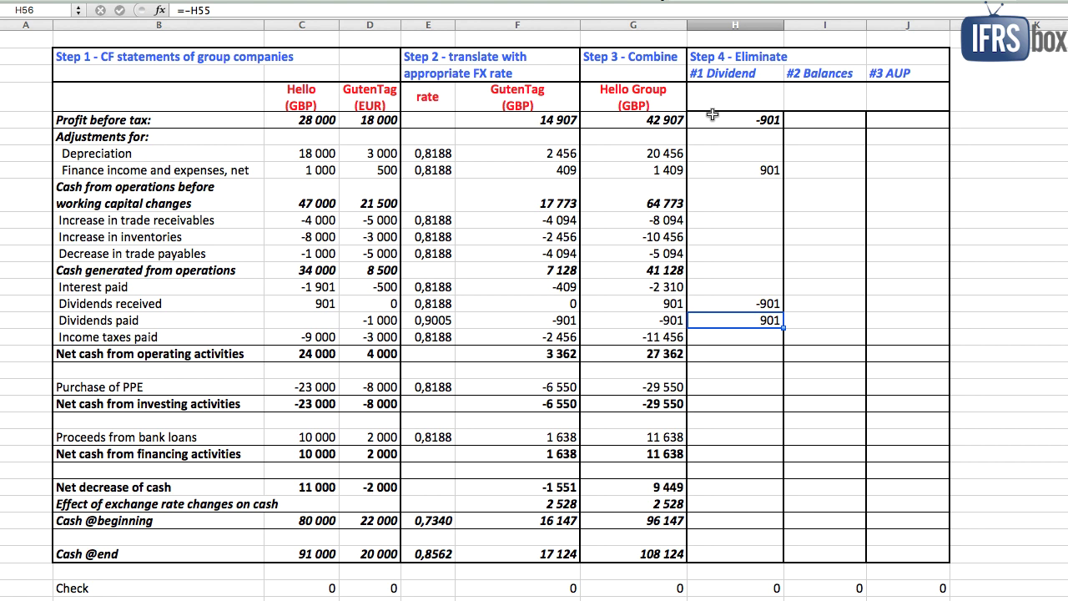
Highlight the EUR 5 000 goods purchase in the case description as the basis for the #2 Balances elimination.
{"action": "left_click", "coordinate": [834, 74]}
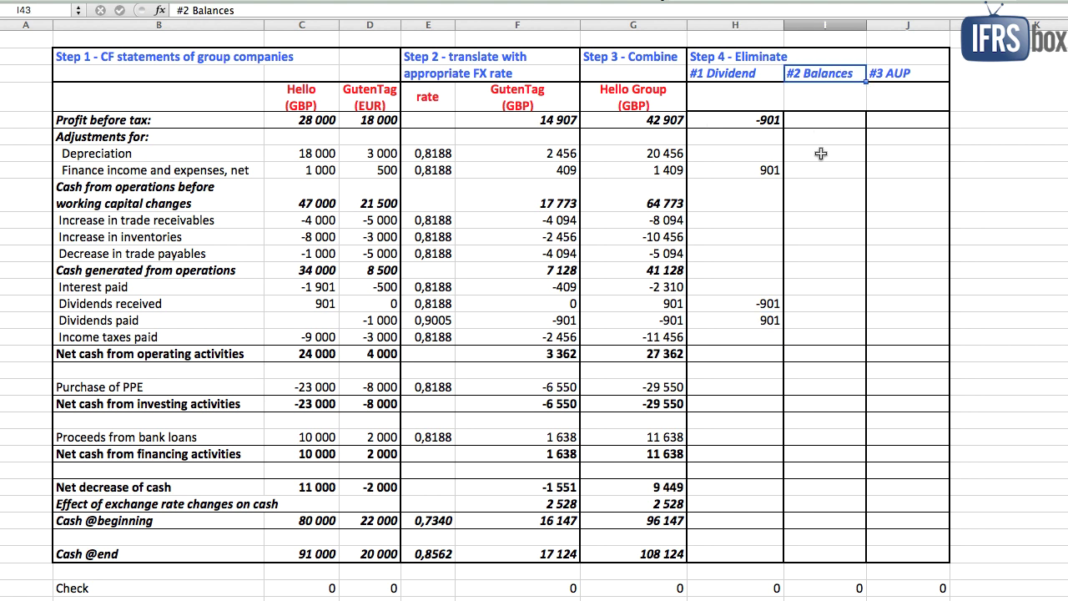
{"action": "scroll", "coordinate": [809, 192], "scroll_direction": "up", "scroll_amount": 15}
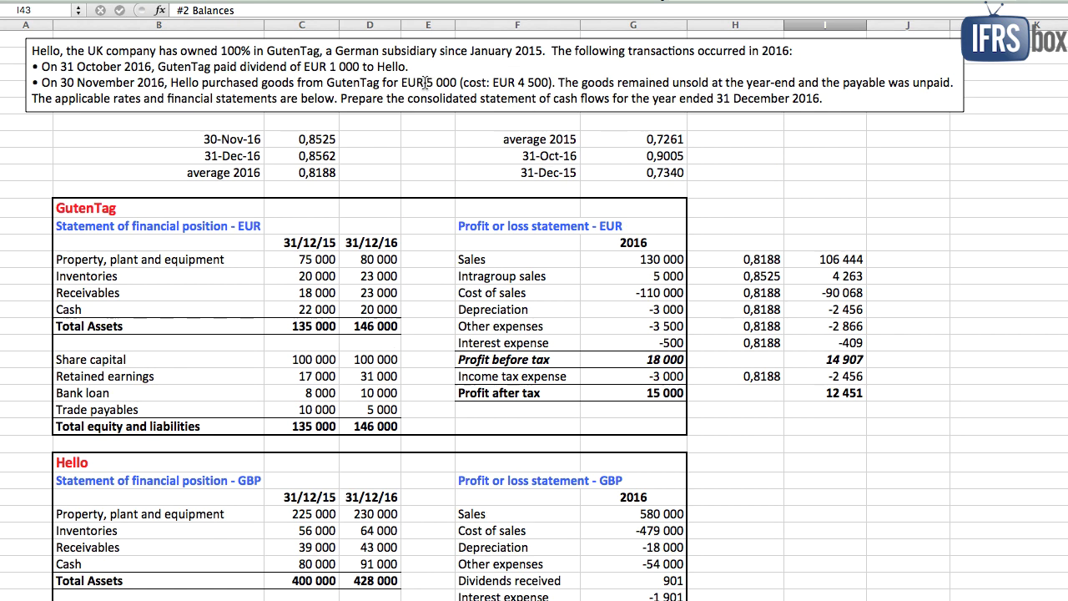
{"action": "left_click_drag", "start_coordinate": [401, 81], "coordinate": [456, 82]}
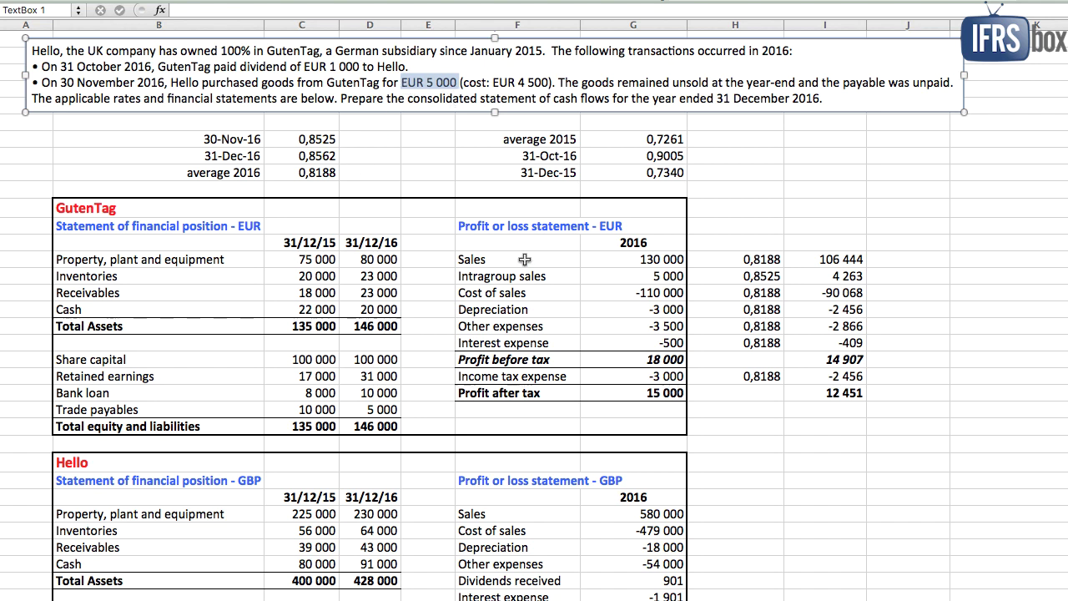
{"action": "scroll", "coordinate": [524, 259], "scroll_direction": "down", "scroll_amount": 3}
{"action": "scroll", "coordinate": [525, 260], "scroll_direction": "down", "scroll_amount": 6}
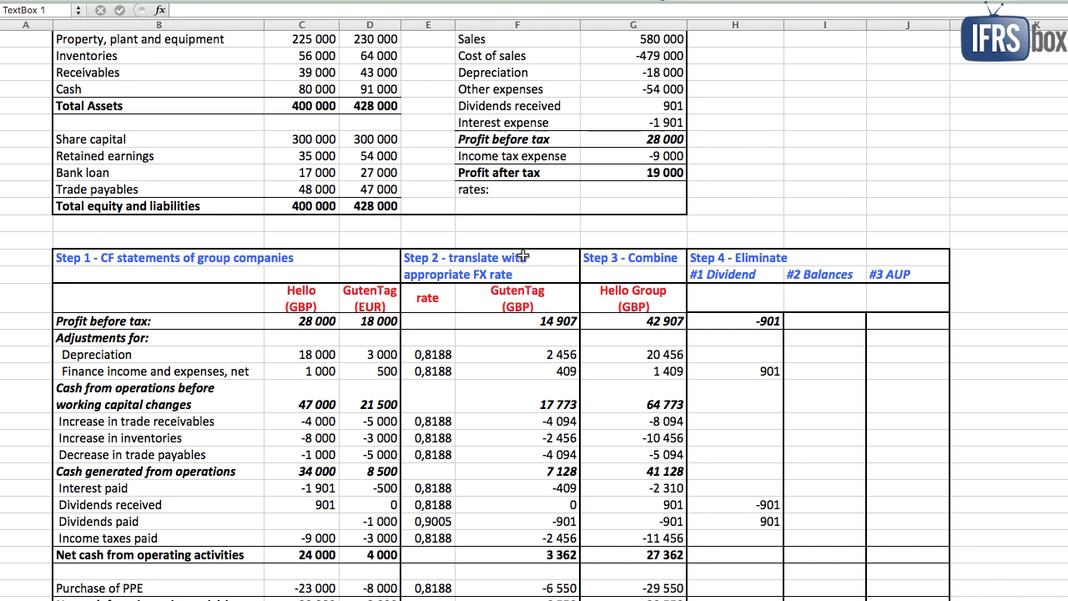
Eliminate the intragroup receivable in the Increase in trade receivables row of #2 Balances with =5000*C9, using the average 2016 rate.
{"action": "left_click", "coordinate": [205, 424]}
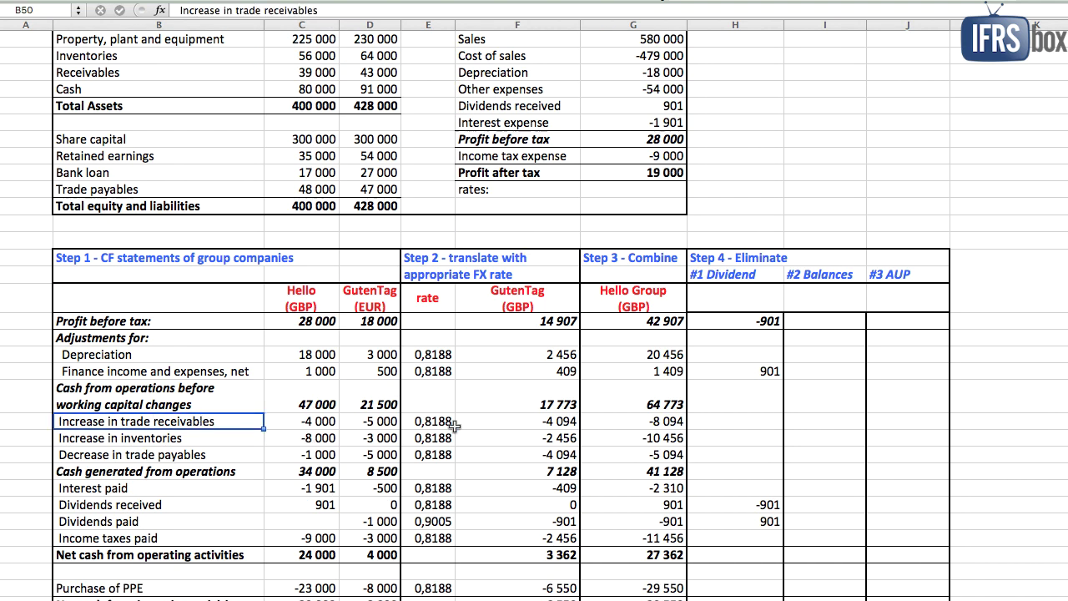
{"action": "left_click", "coordinate": [807, 421]}
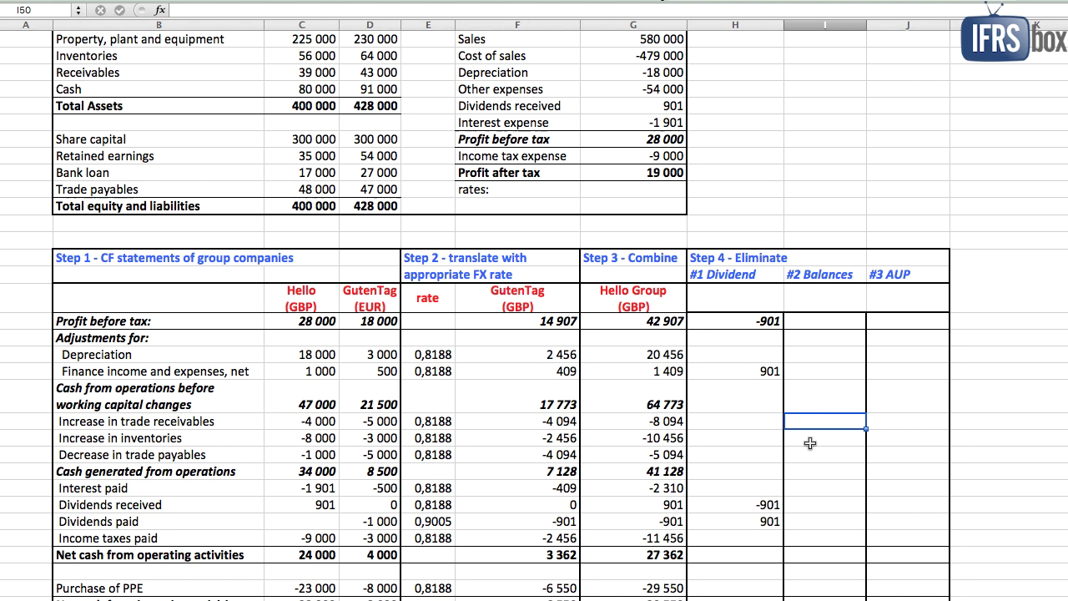
{"action": "type", "text": "=5000*"}
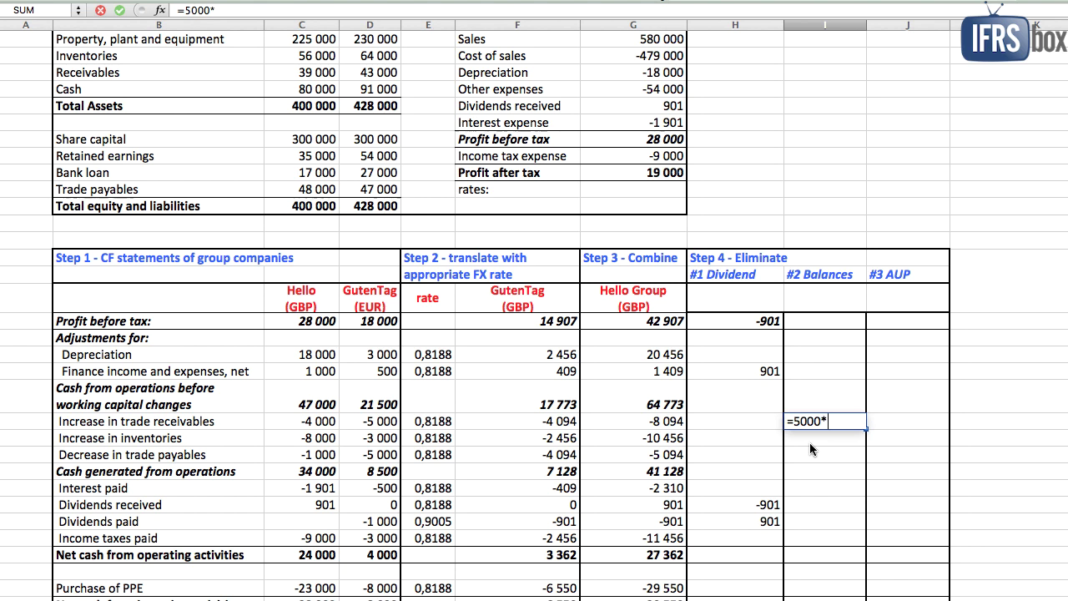
{"action": "left_click", "coordinate": [814, 451]}
{"action": "scroll", "coordinate": [814, 451], "scroll_direction": "up", "scroll_amount": 10}
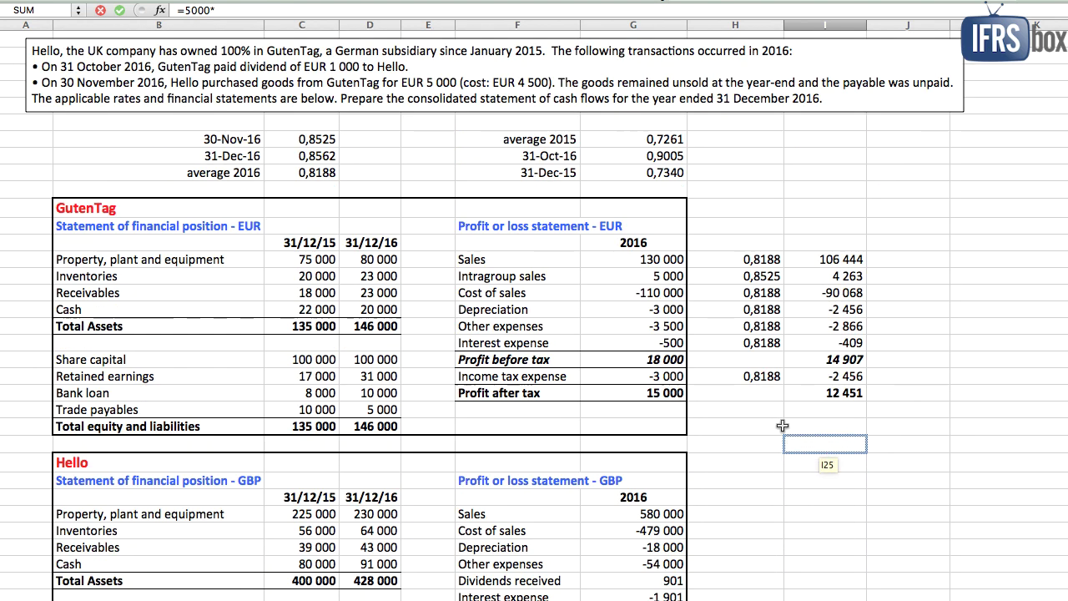
{"action": "left_click", "coordinate": [311, 172]}
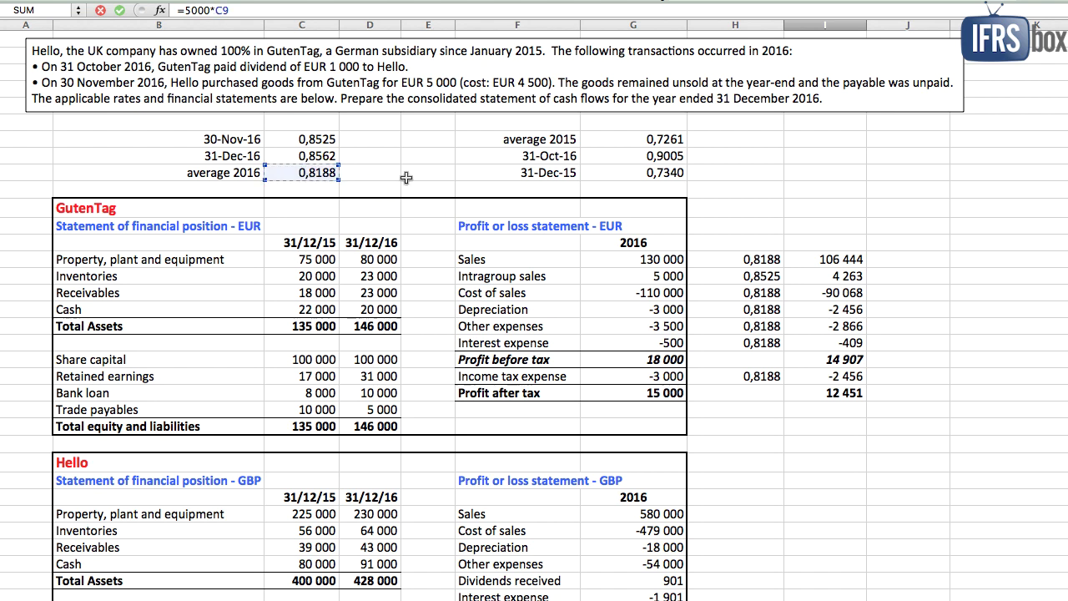
{"action": "key", "text": "Return"}
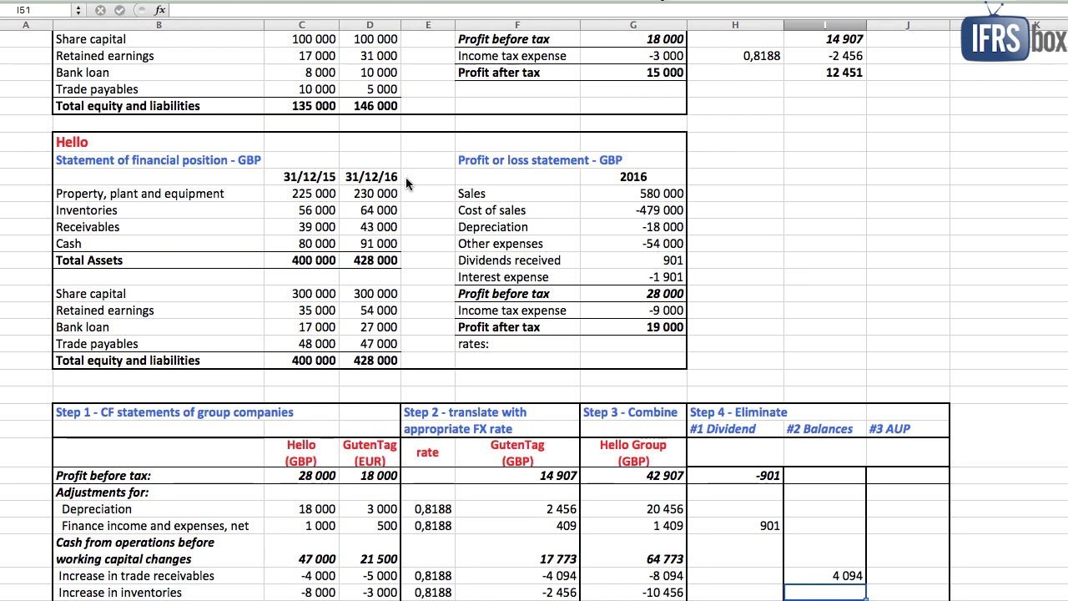
{"action": "left_click", "coordinate": [841, 575]}
{"action": "double_click", "coordinate": [841, 576]}
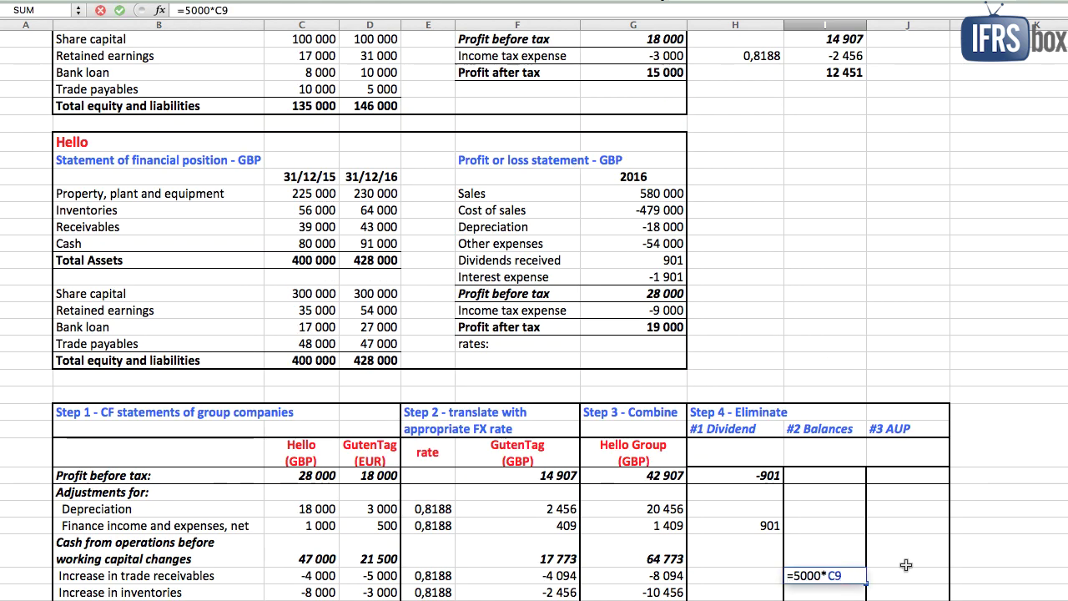
{"action": "key", "text": "Escape"}
{"action": "scroll", "coordinate": [901, 564], "scroll_direction": "down", "scroll_amount": 3}
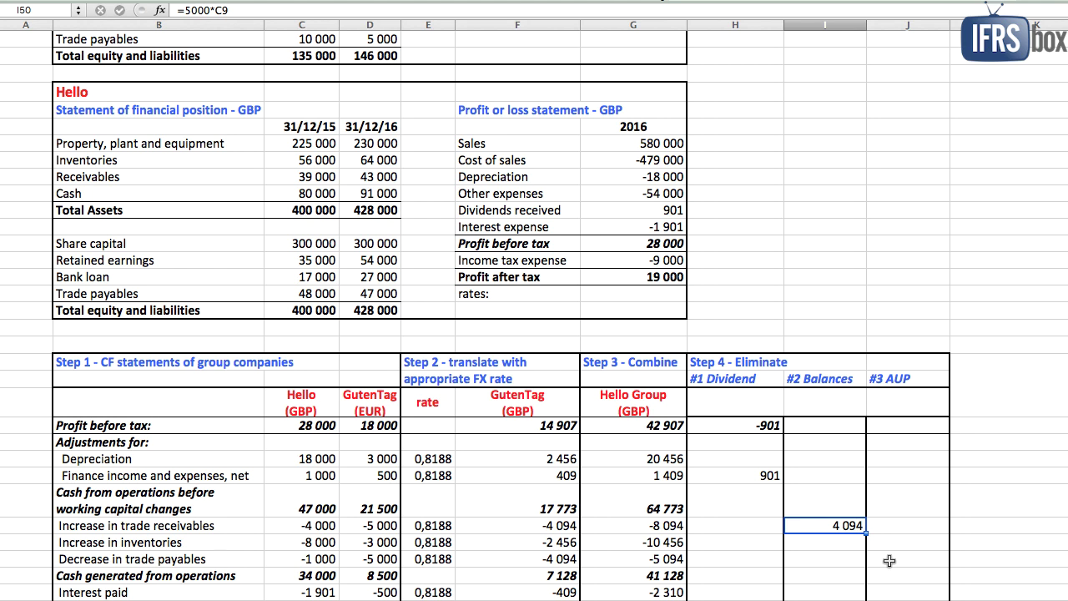
Eliminate the intragroup payable in the Decrease in trade payables row of #2 Balances with =-5000*C8, using the 31-Dec-16 rate.
{"action": "scroll", "coordinate": [879, 534], "scroll_direction": "down", "scroll_amount": 4}
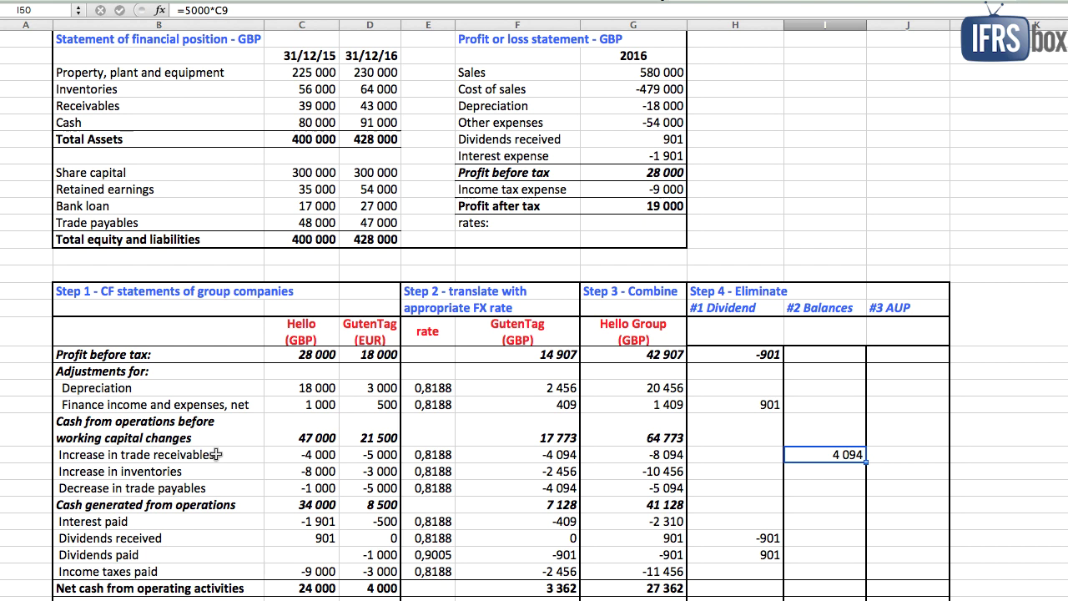
{"action": "left_click_drag", "start_coordinate": [207, 488], "coordinate": [589, 493]}
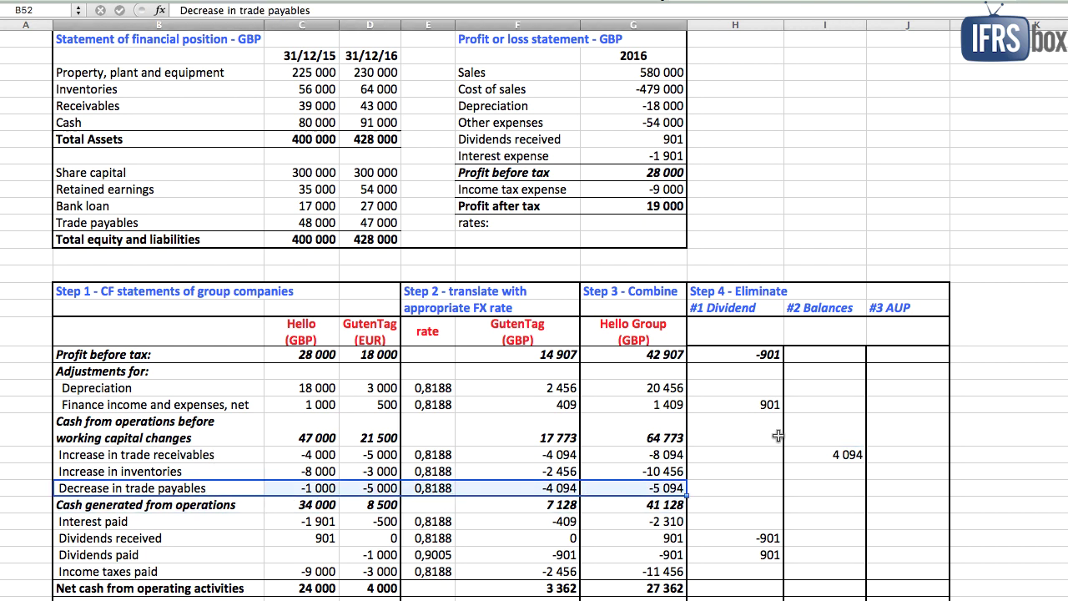
{"action": "left_click", "coordinate": [834, 488]}
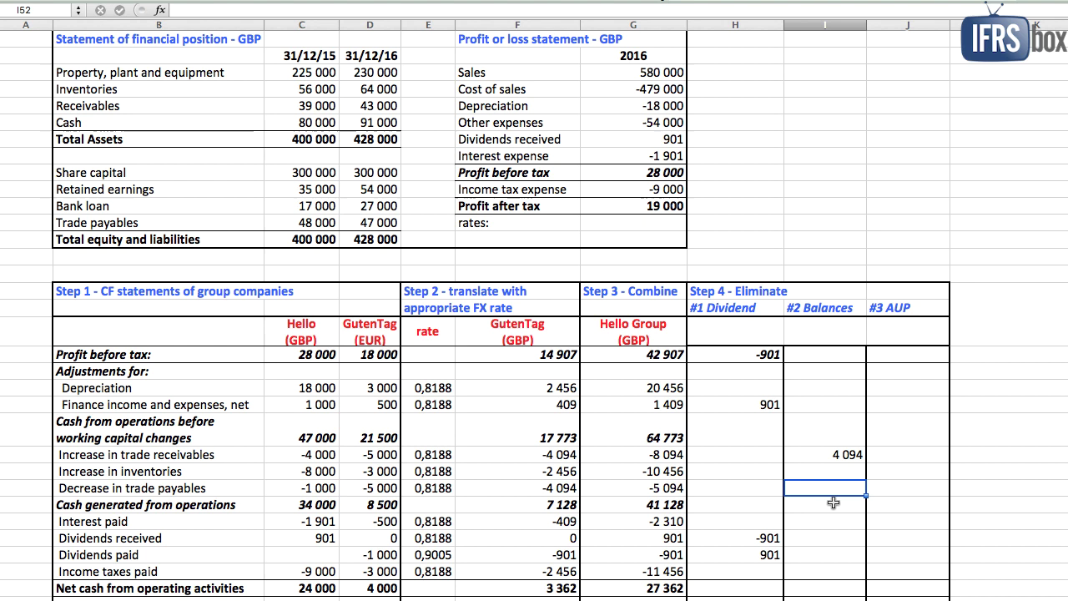
{"action": "type", "text": "=-5000*"}
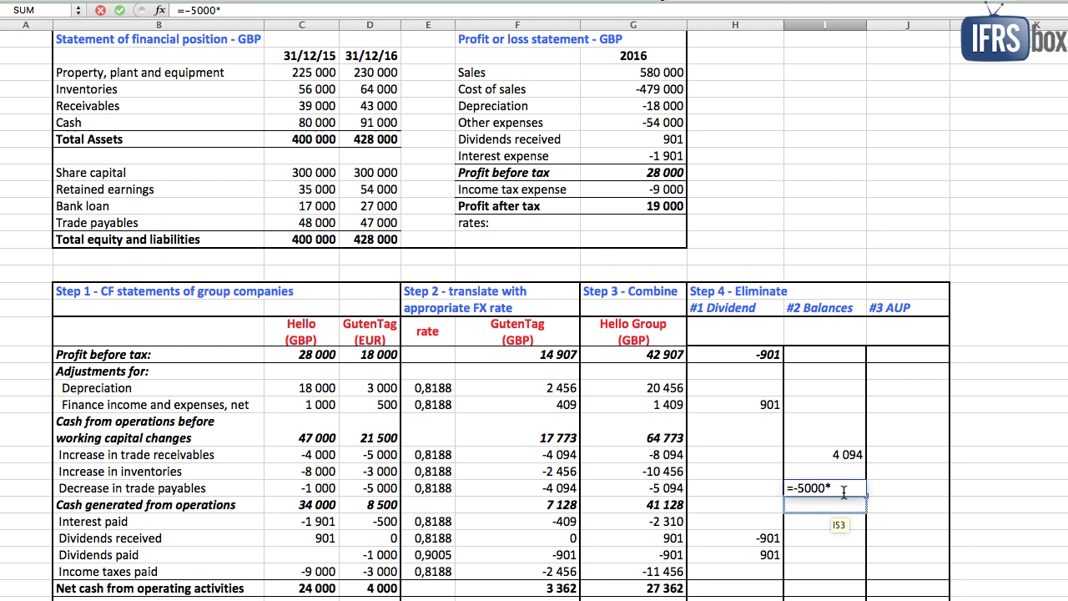
{"action": "scroll", "coordinate": [868, 433], "scroll_direction": "up", "scroll_amount": 10}
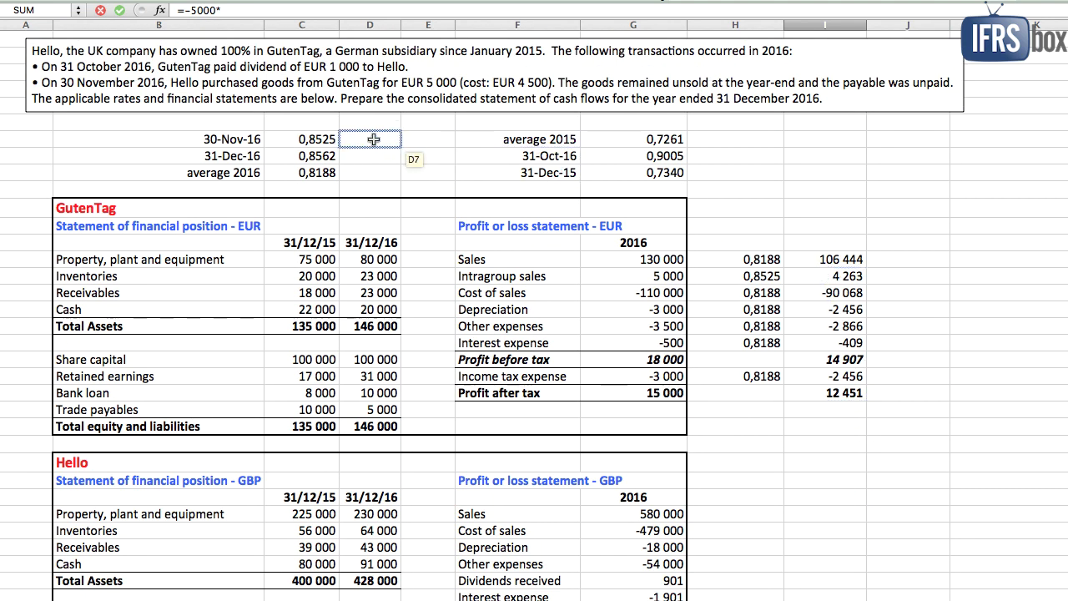
{"action": "left_click", "coordinate": [284, 156]}
{"action": "key", "text": "Return"}
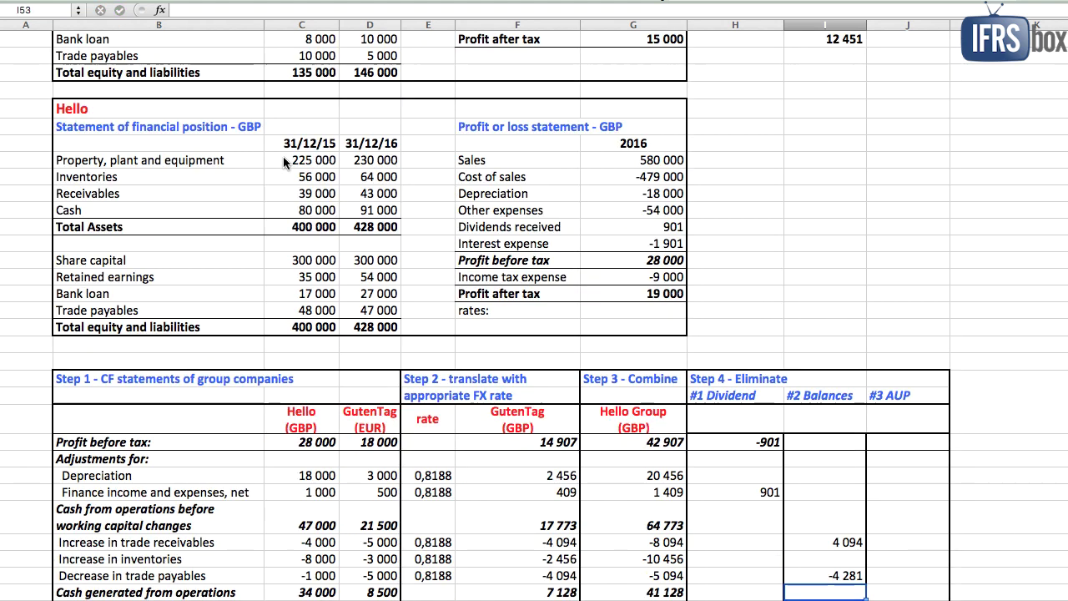
Examine the trade payables elimination and the Check formula of the #2 Balances column.
{"action": "scroll", "coordinate": [630, 402], "scroll_direction": "down", "scroll_amount": 5}
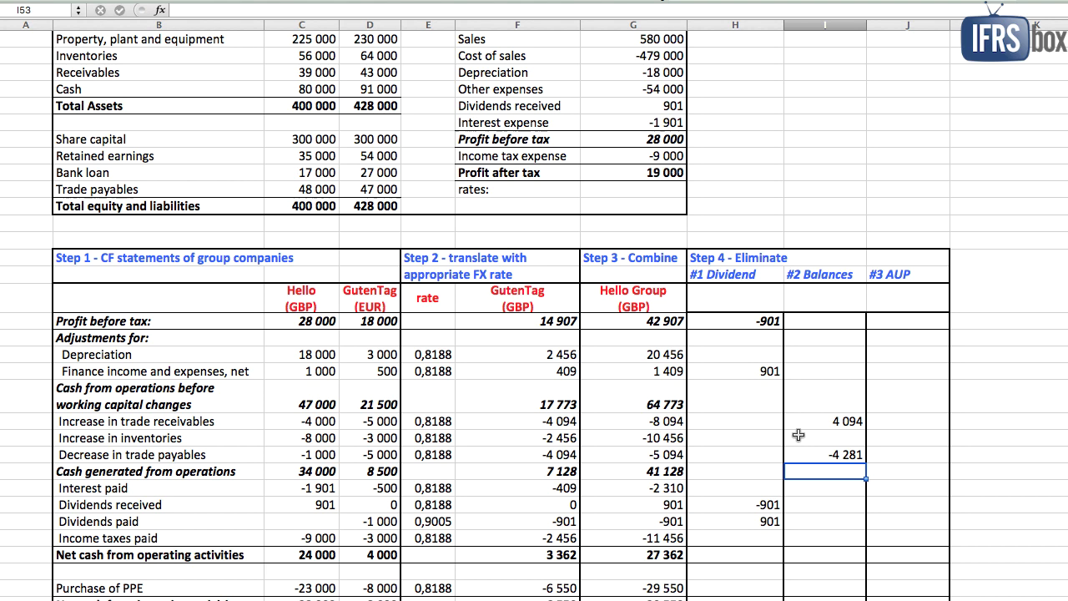
{"action": "left_click", "coordinate": [801, 457]}
{"action": "left_click", "coordinate": [239, 453]}
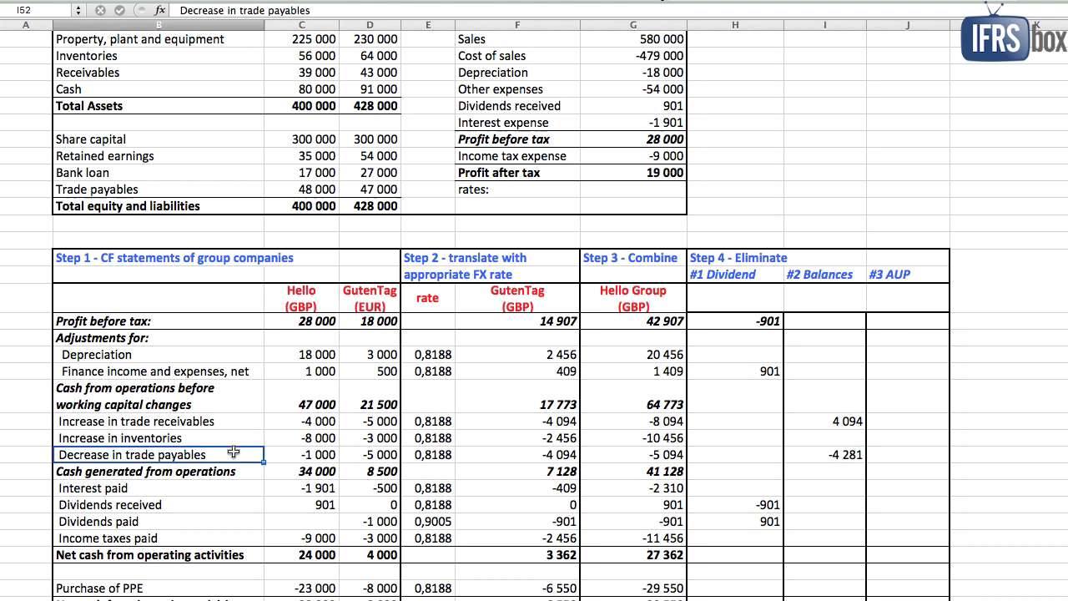
{"action": "left_click", "coordinate": [798, 449]}
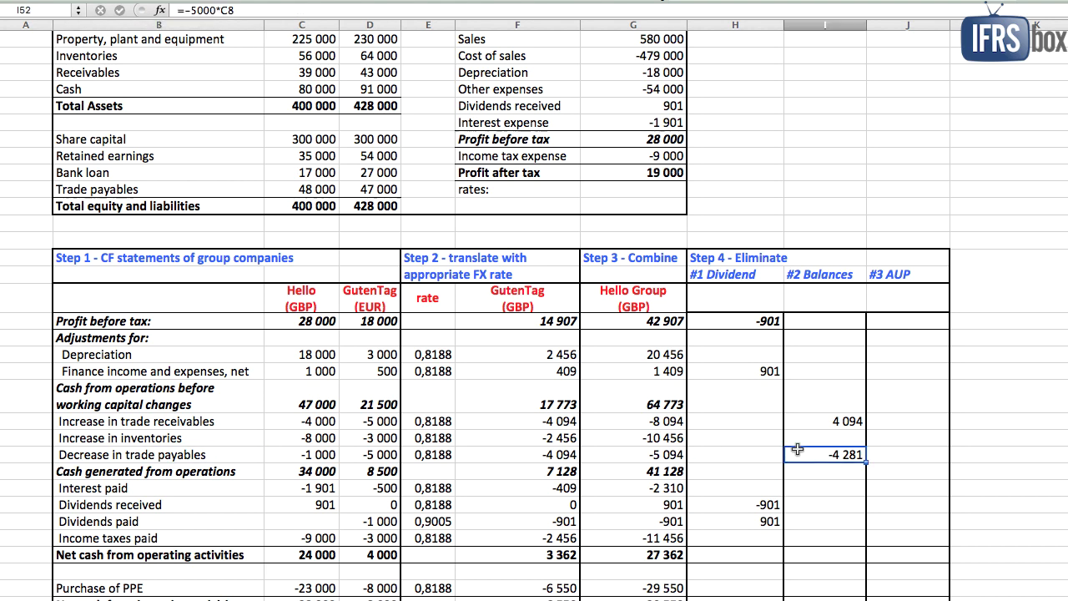
{"action": "scroll", "coordinate": [798, 450], "scroll_direction": "down", "scroll_amount": 6}
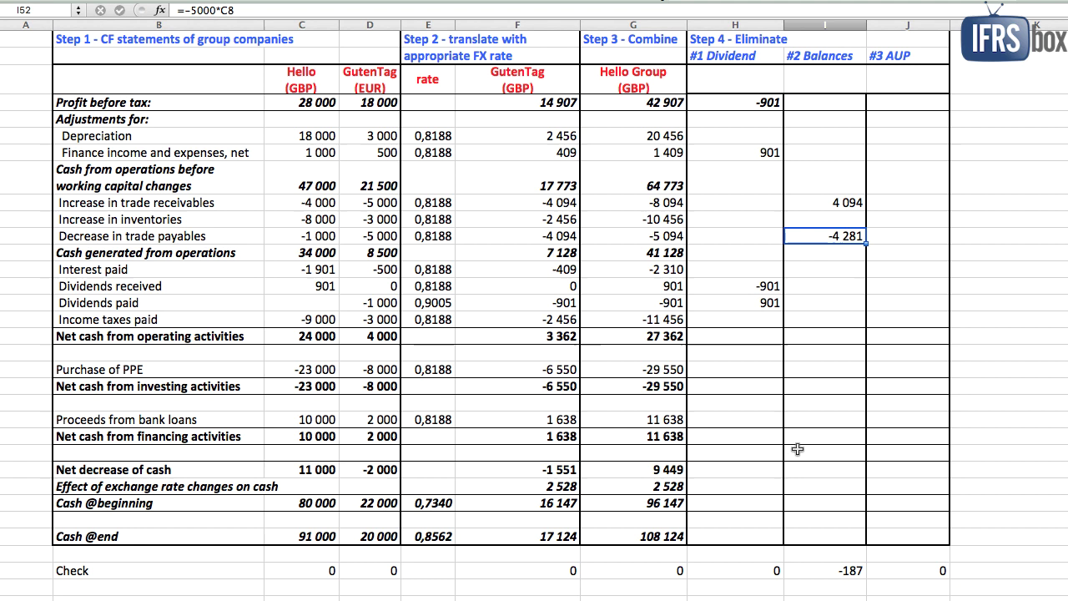
{"action": "left_click", "coordinate": [832, 570]}
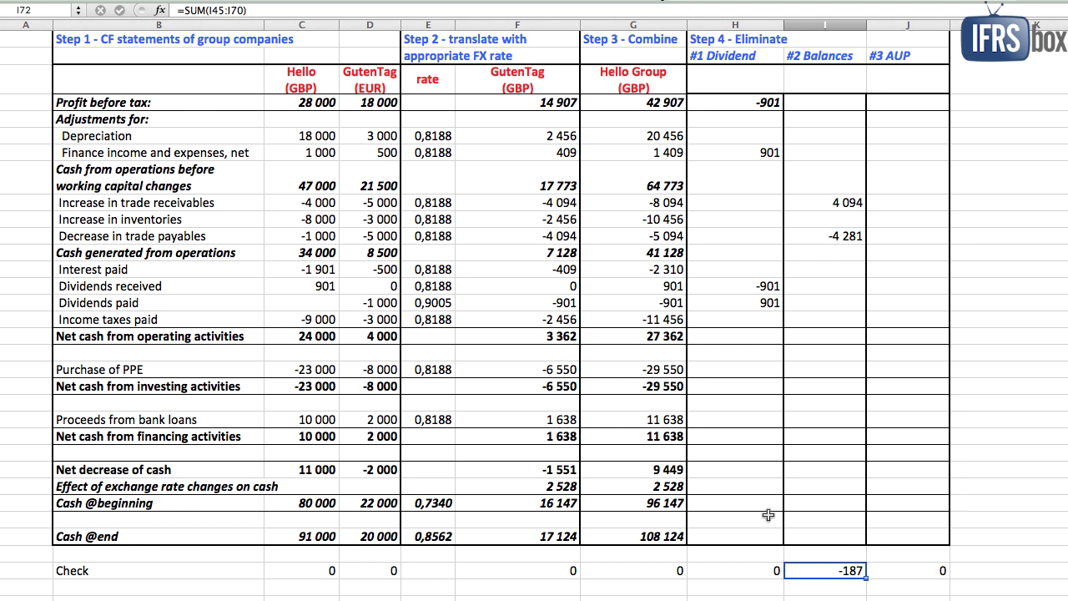
Balance the #2 Balances column in the Effect of exchange rate changes on cash row with =-I50-I52.
{"action": "left_click", "coordinate": [819, 486]}
{"action": "type", "text": "="}
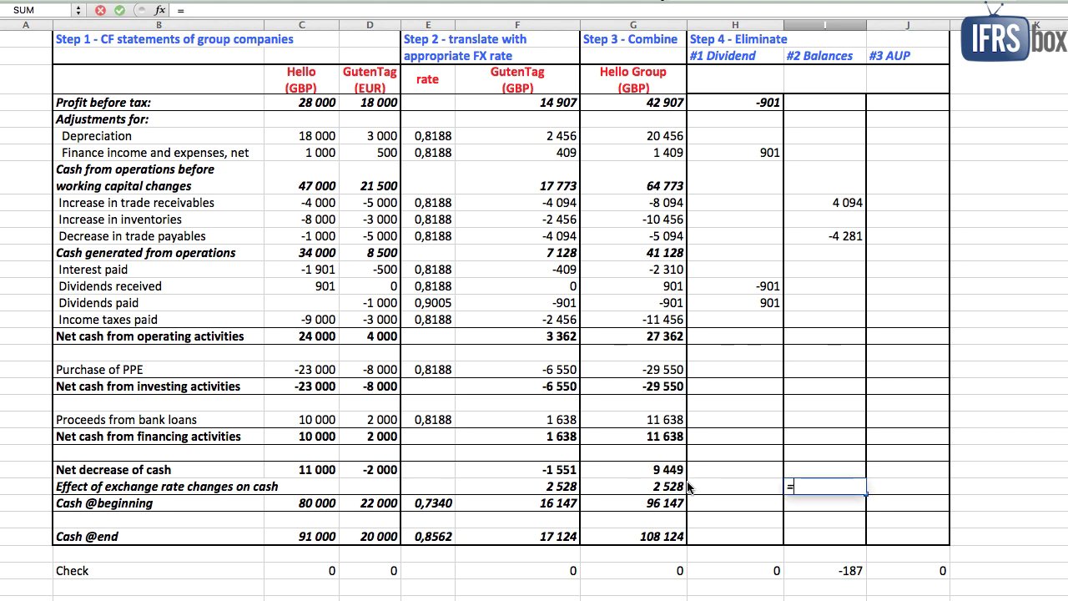
{"action": "type", "text": "-"}
{"action": "left_click", "coordinate": [835, 205]}
{"action": "type", "text": "-"}
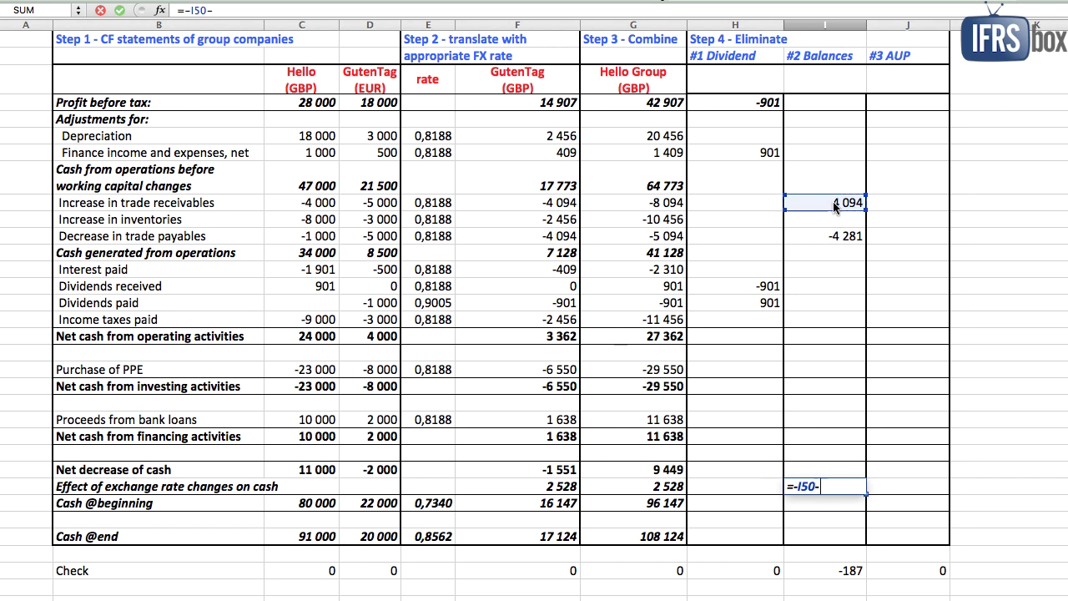
{"action": "left_click", "coordinate": [822, 237]}
{"action": "key", "text": "Return"}
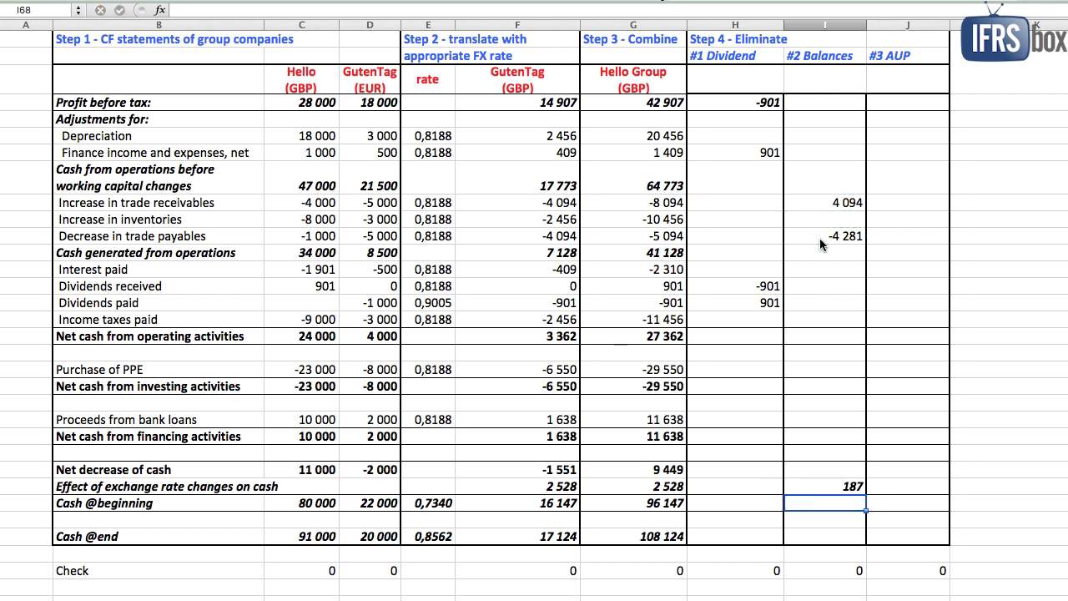
Highlight the EUR 5 000 purchase price and EUR 4 500 cost in the case description for the #3 AUP elimination.
{"action": "scroll", "coordinate": [820, 238], "scroll_direction": "up", "scroll_amount": 3}
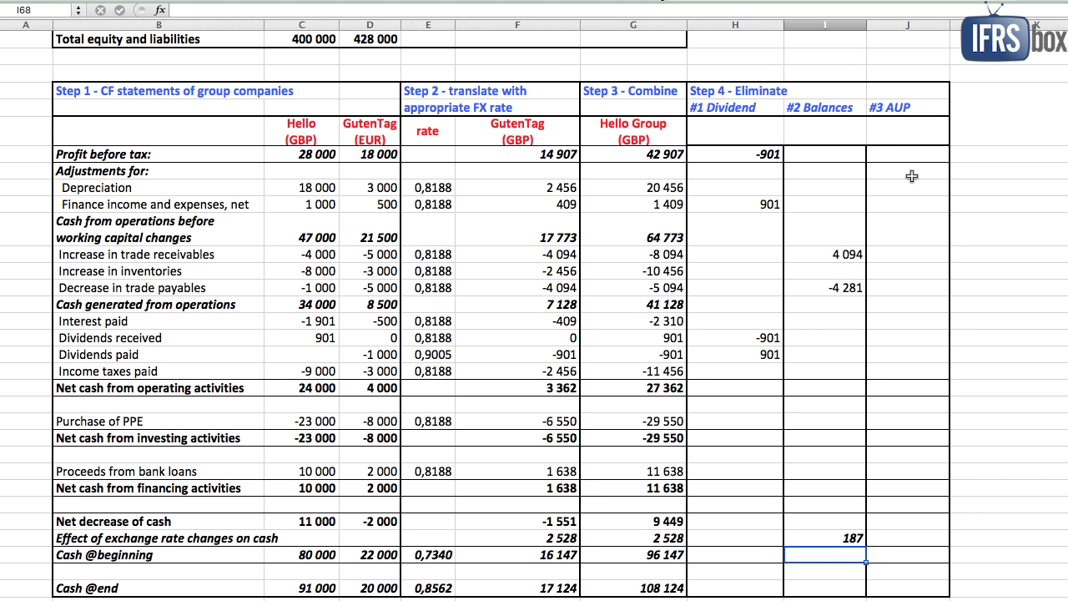
{"action": "left_click", "coordinate": [910, 106]}
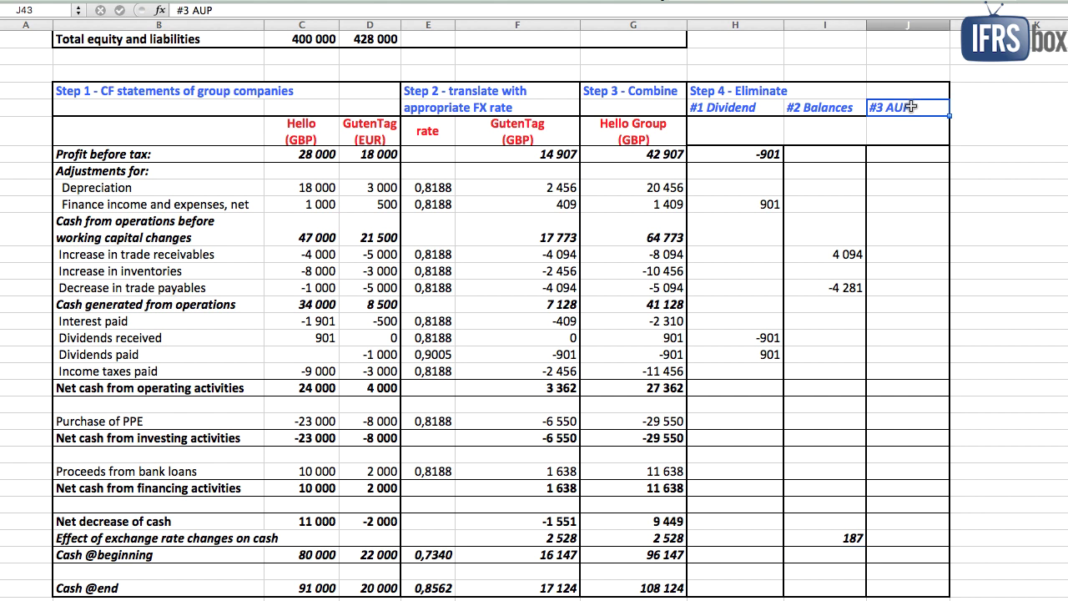
{"action": "scroll", "coordinate": [667, 154], "scroll_direction": "up", "scroll_amount": 12}
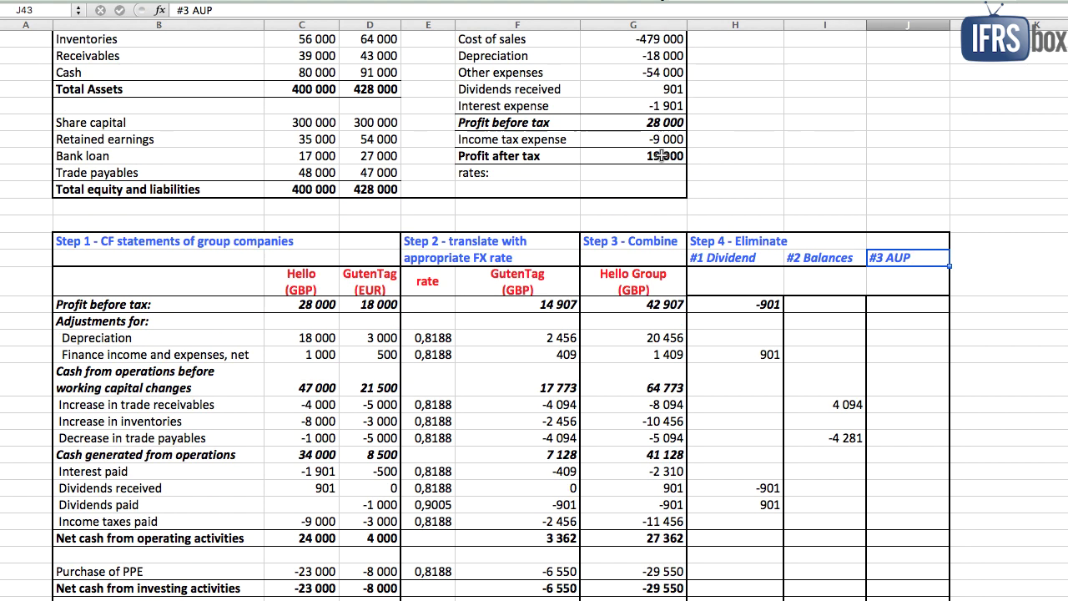
{"action": "scroll", "coordinate": [667, 153], "scroll_direction": "up", "scroll_amount": 1}
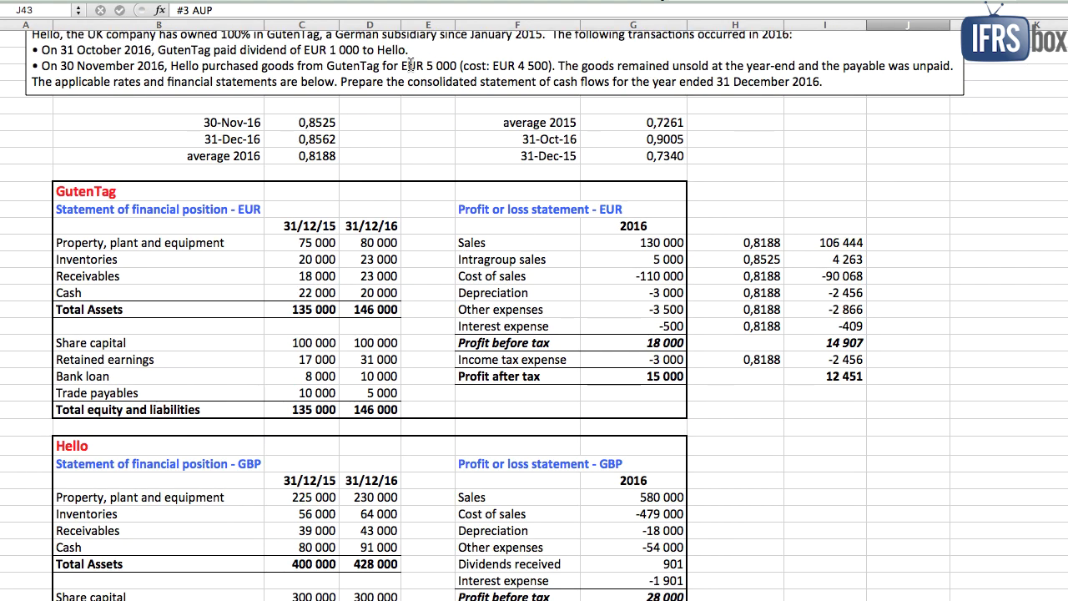
{"action": "left_click_drag", "start_coordinate": [402, 65], "coordinate": [554, 65]}
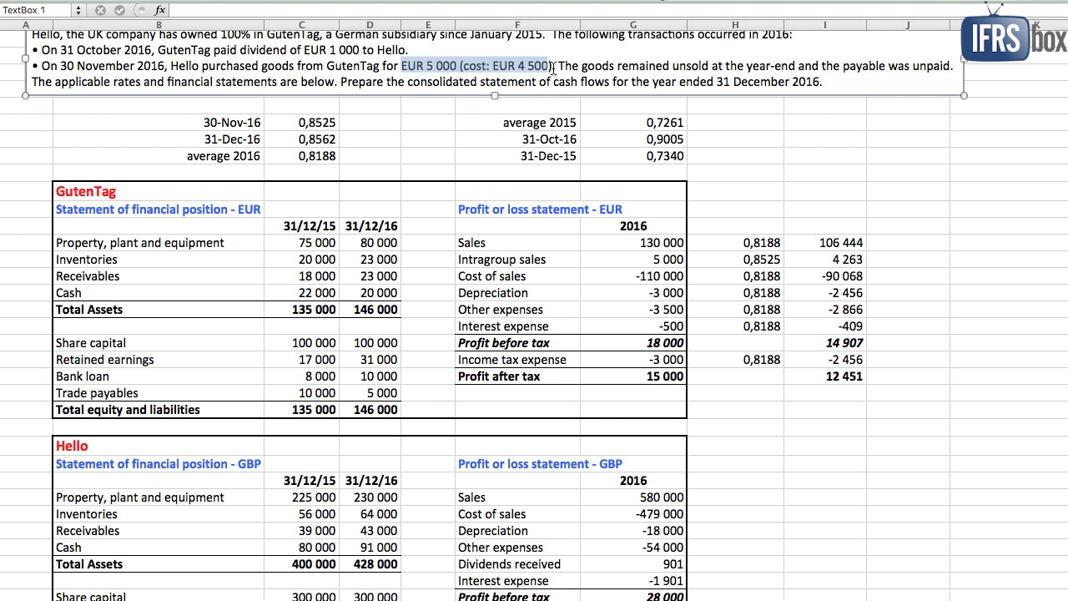
Eliminate the unrealized intragroup profit in the Profit before tax row of #3 AUP with =-500*C7, using the 30-Nov-16 rate.
{"action": "scroll", "coordinate": [605, 116], "scroll_direction": "down", "scroll_amount": 5}
{"action": "scroll", "coordinate": [606, 116], "scroll_direction": "down", "scroll_amount": 15}
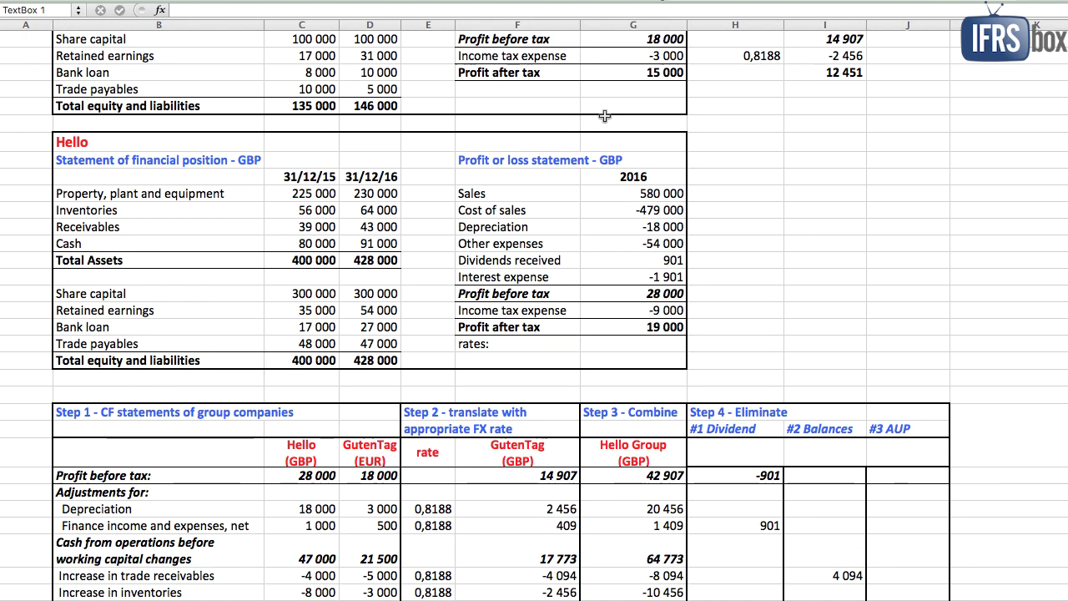
{"action": "scroll", "coordinate": [605, 116], "scroll_direction": "down", "scroll_amount": 2}
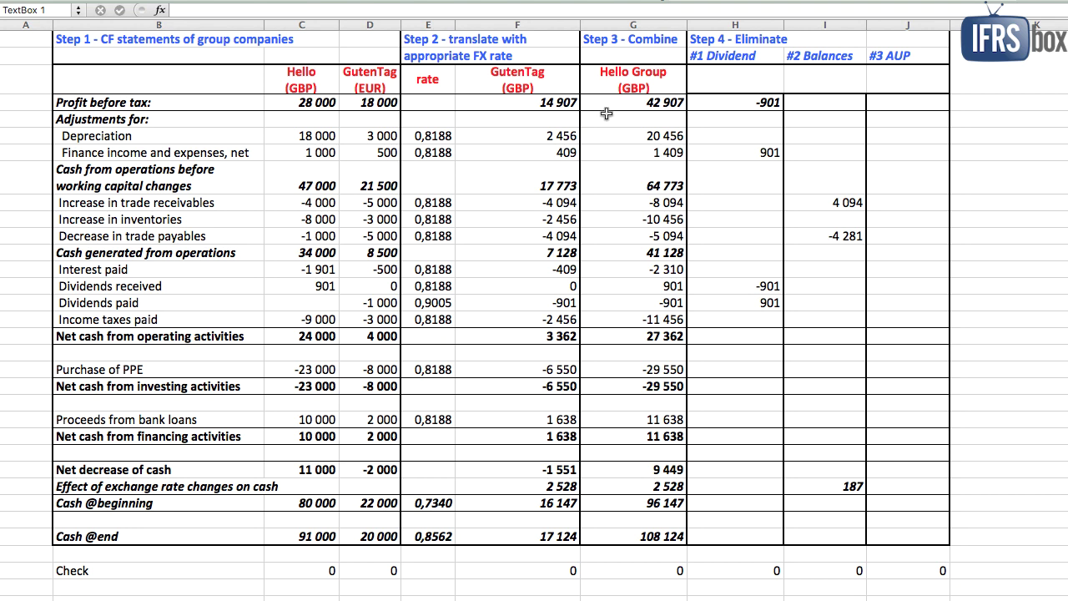
{"action": "left_click", "coordinate": [215, 102]}
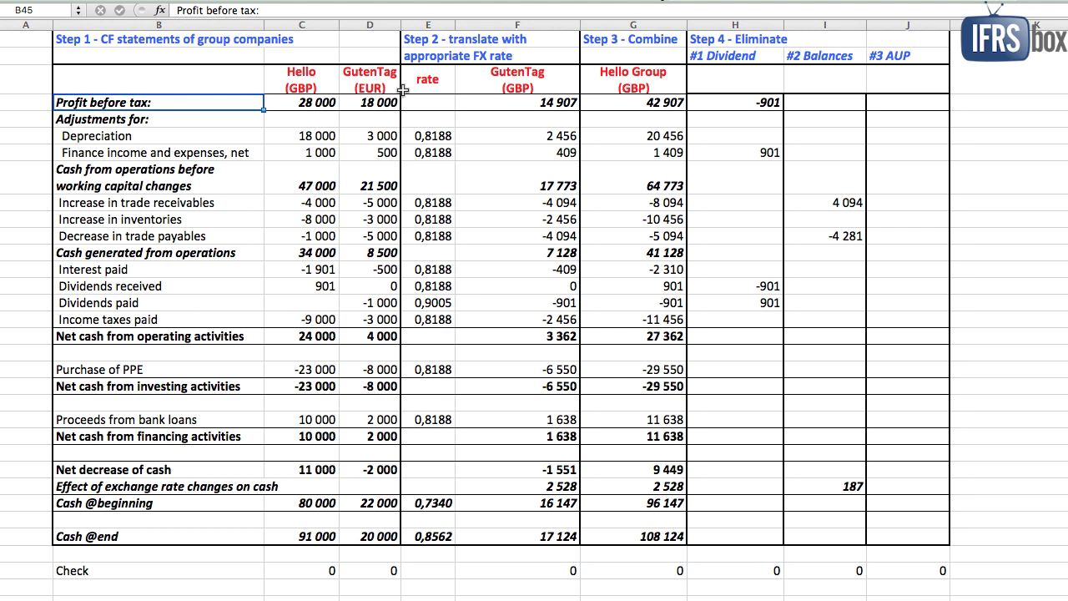
{"action": "left_click", "coordinate": [887, 101]}
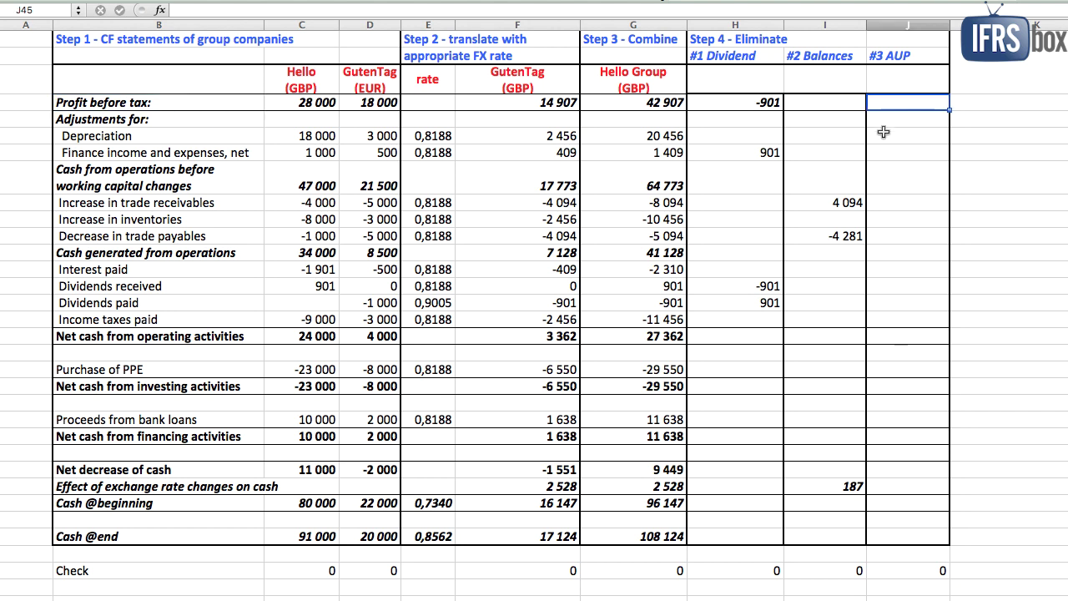
{"action": "type", "text": "=-500*"}
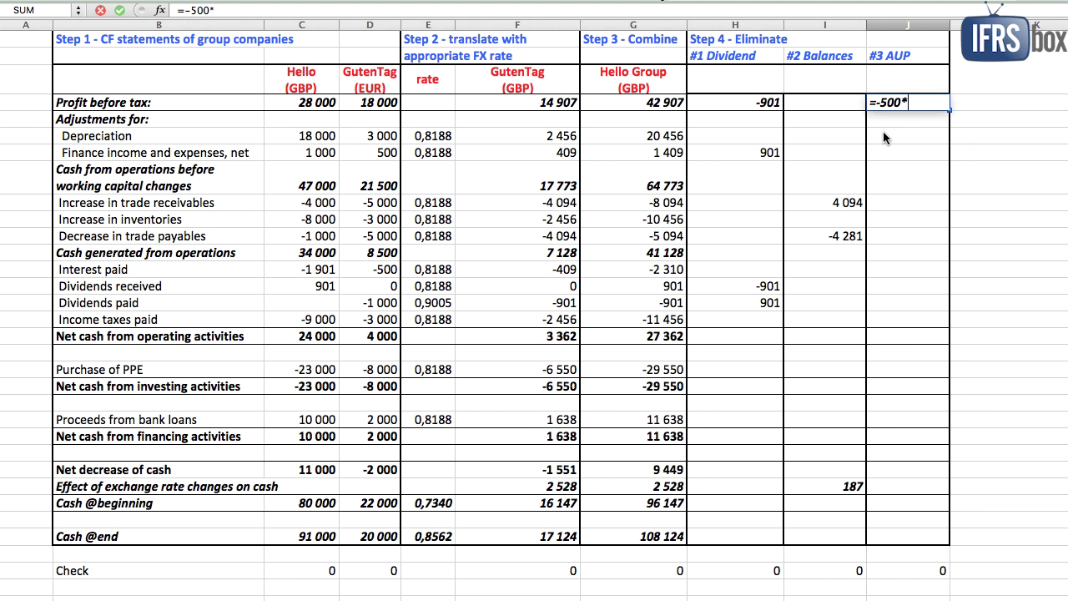
{"action": "scroll", "coordinate": [861, 151], "scroll_direction": "up", "scroll_amount": 10}
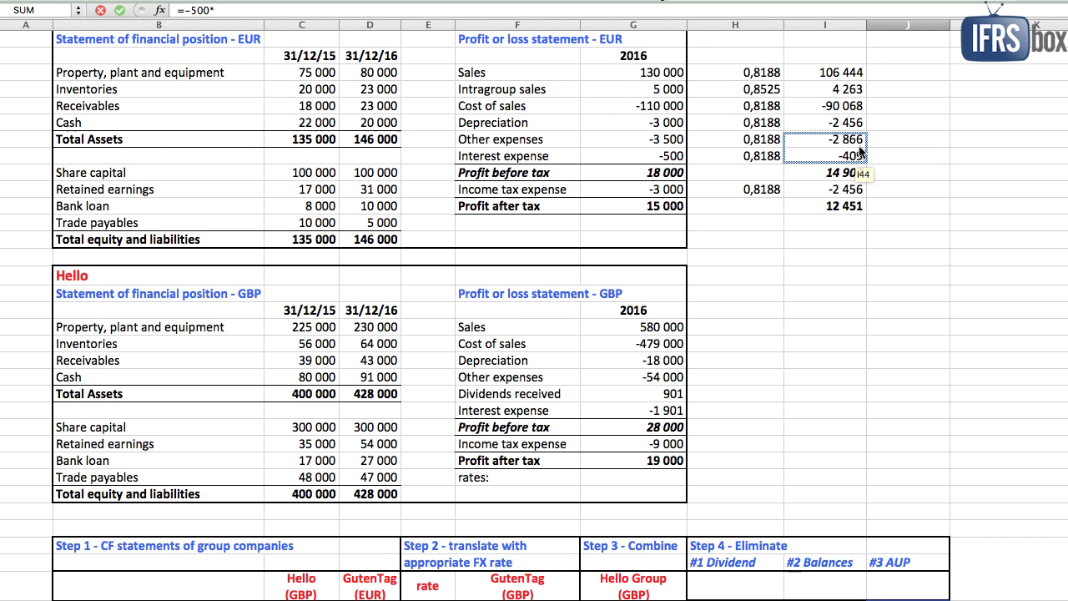
{"action": "scroll", "coordinate": [861, 150], "scroll_direction": "up", "scroll_amount": 4}
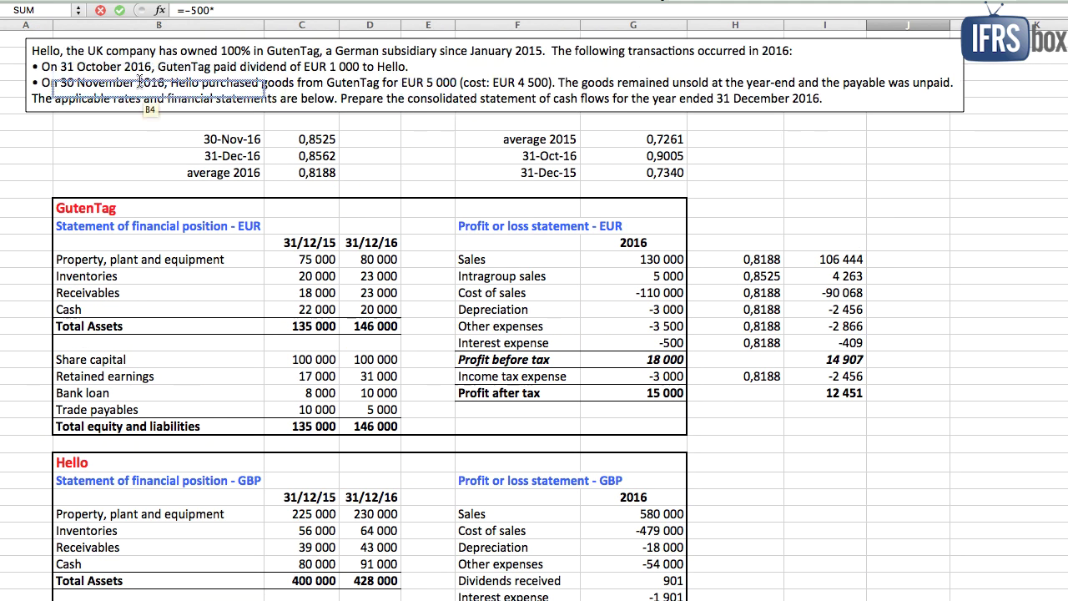
{"action": "left_click_drag", "start_coordinate": [139, 83], "coordinate": [318, 139]}
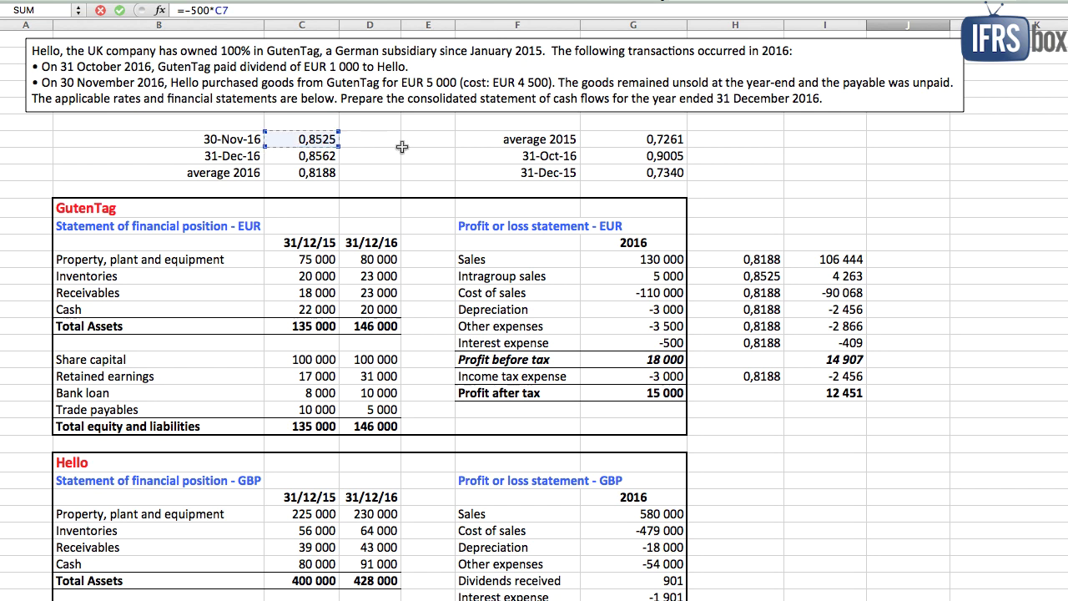
{"action": "key", "text": "Return"}
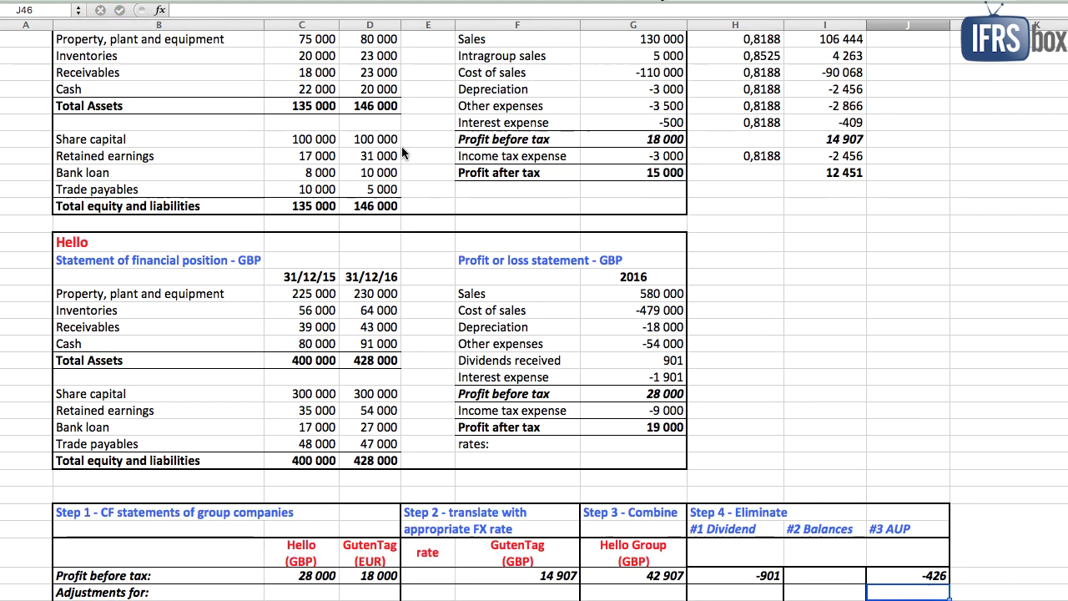
Examine the Profit before tax elimination in the #3 AUP column.
{"action": "left_click", "coordinate": [890, 529]}
{"action": "scroll", "coordinate": [858, 504], "scroll_direction": "down", "scroll_amount": 1}
{"action": "scroll", "coordinate": [858, 504], "scroll_direction": "down", "scroll_amount": 3}
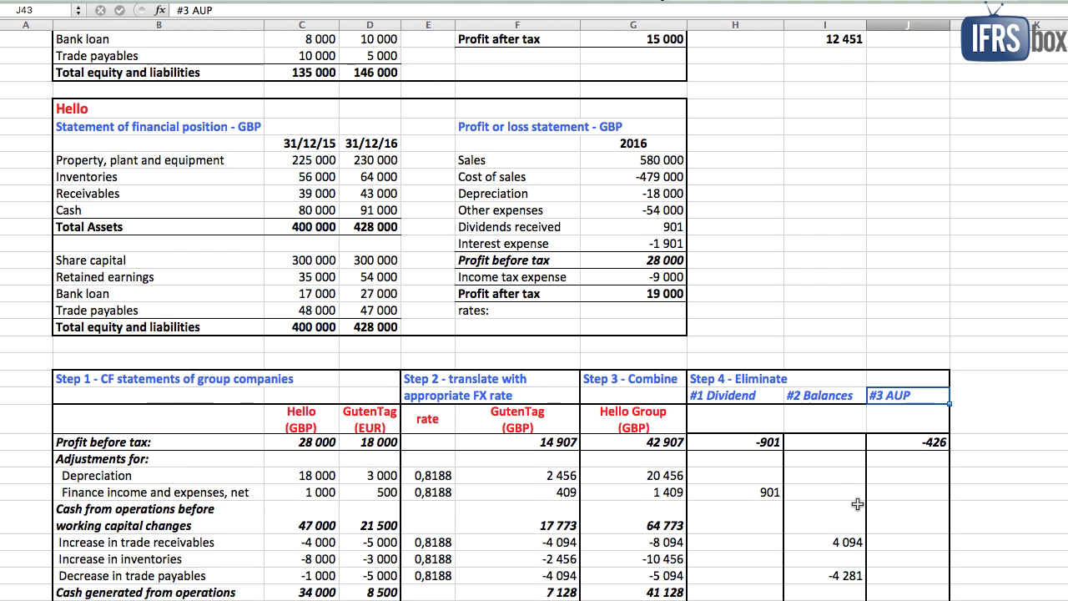
{"action": "left_click", "coordinate": [918, 389]}
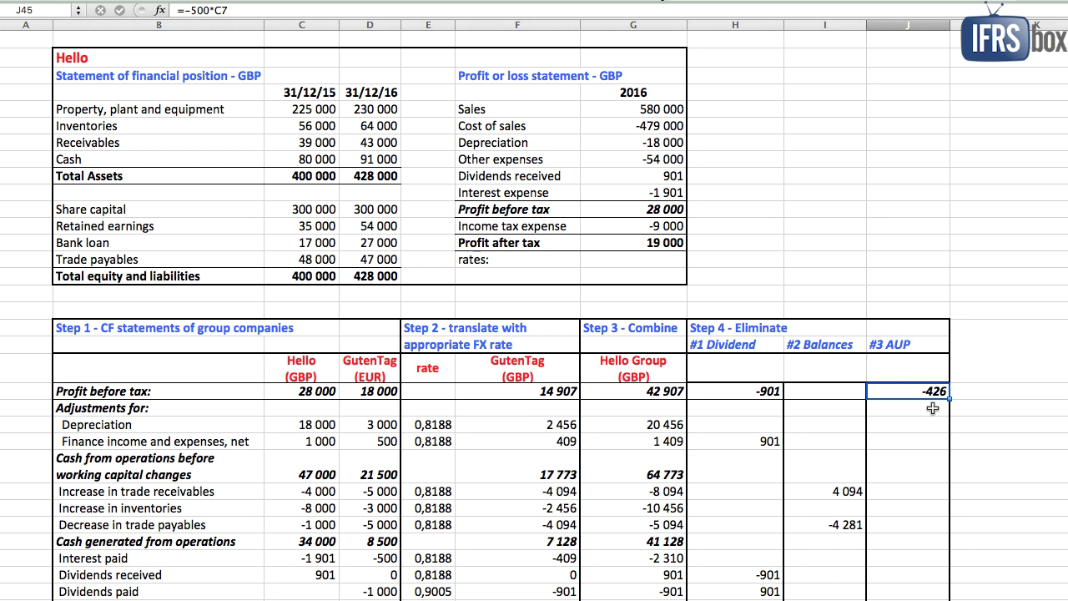
{"action": "left_click", "coordinate": [221, 390]}
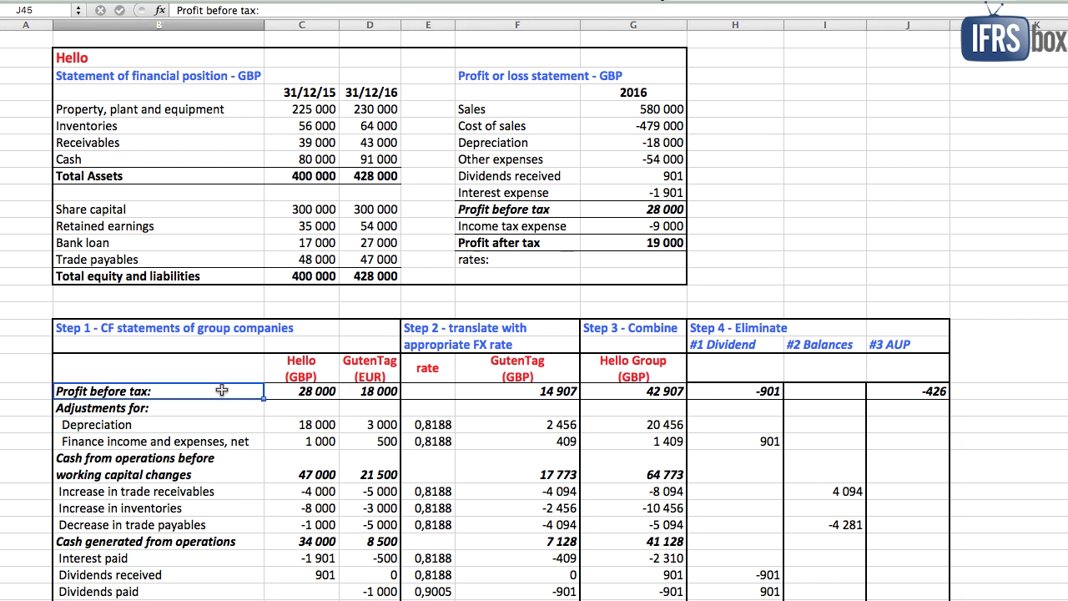
{"action": "left_click", "coordinate": [918, 390]}
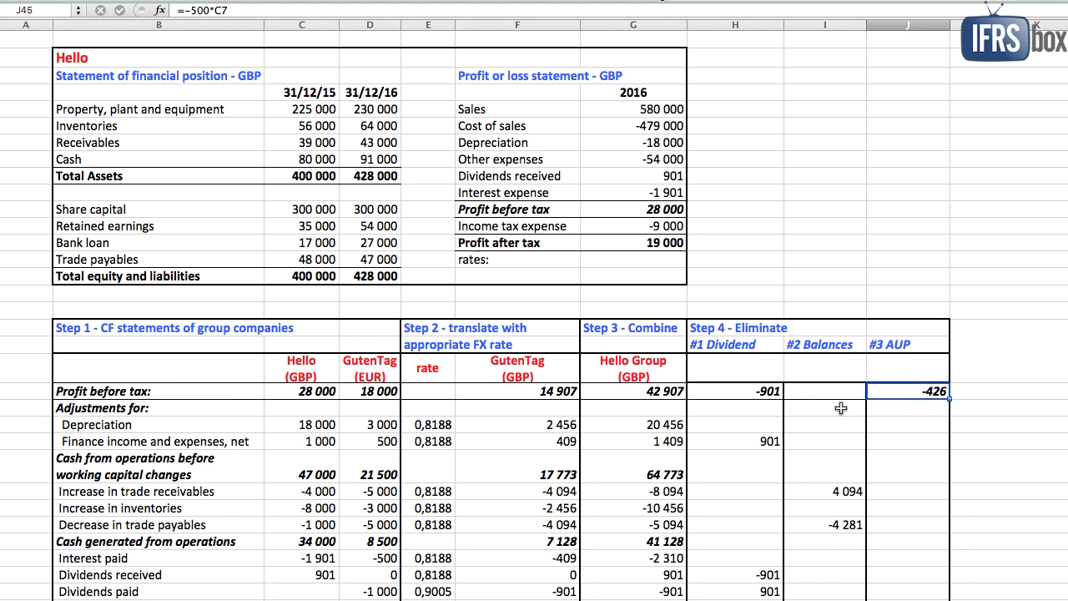
Enter the matching #3 AUP adjustment in the Increase in inventories row as =500*C7, using the 30-Nov-16 rate.
{"action": "scroll", "coordinate": [841, 408], "scroll_direction": "down", "scroll_amount": 1}
{"action": "scroll", "coordinate": [841, 407], "scroll_direction": "down", "scroll_amount": 3}
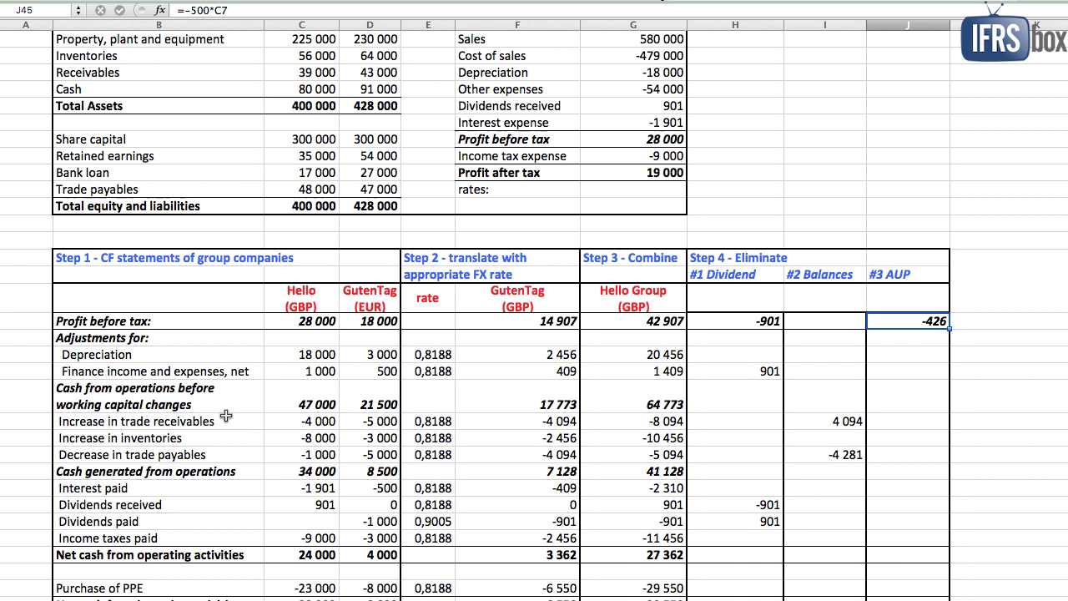
{"action": "left_click", "coordinate": [165, 441]}
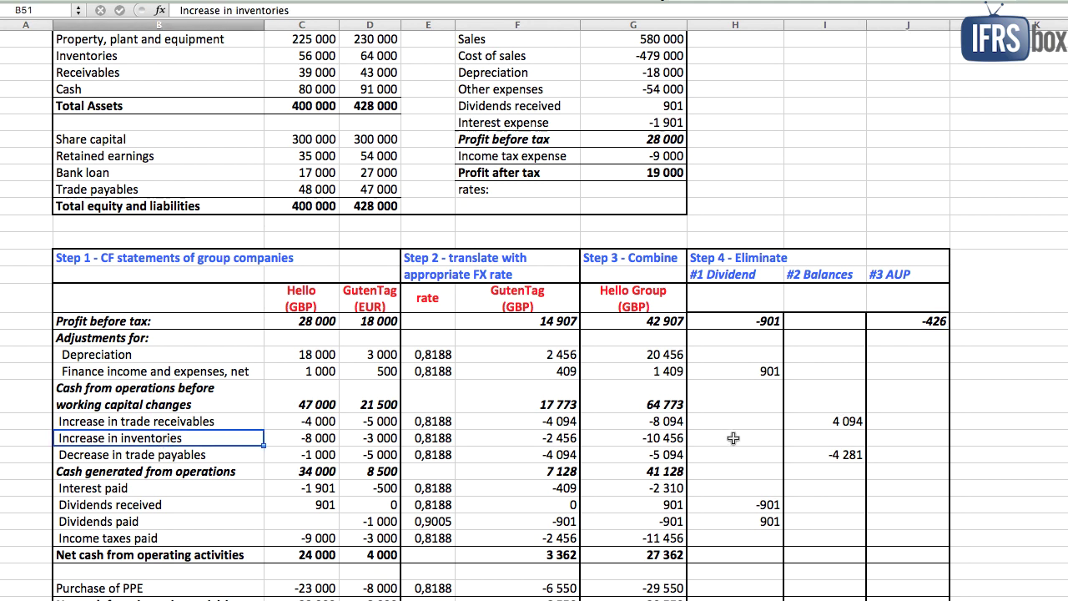
{"action": "left_click", "coordinate": [896, 435]}
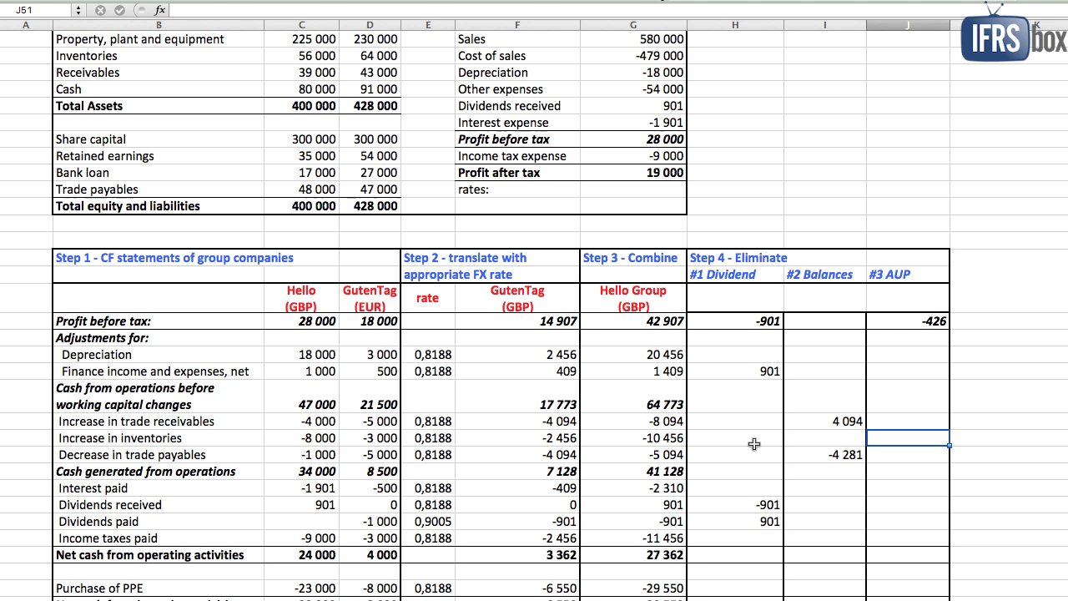
{"action": "left_click", "coordinate": [219, 436]}
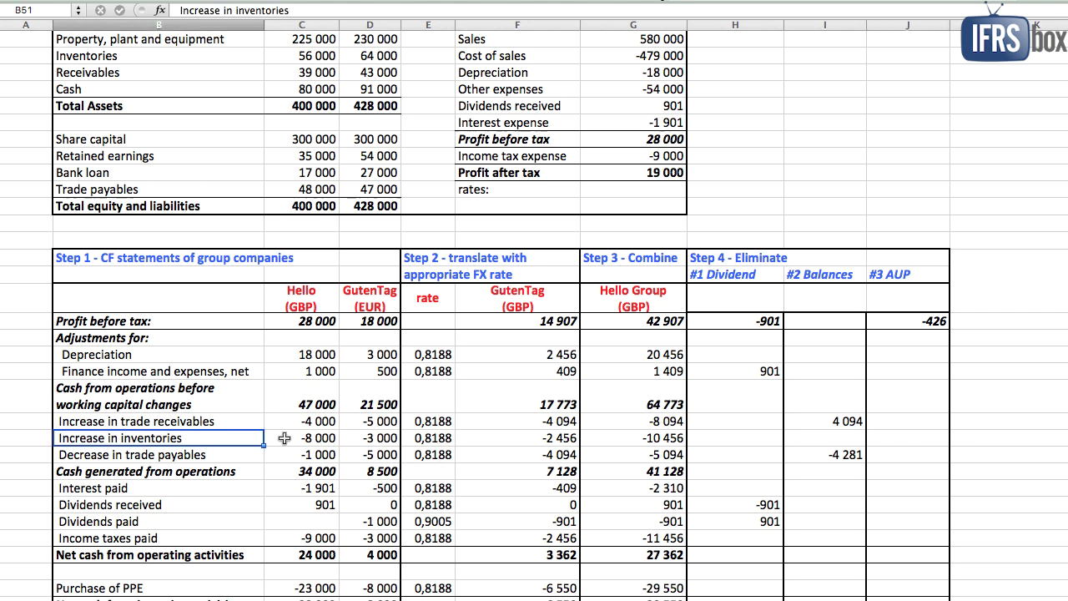
{"action": "left_click", "coordinate": [884, 439]}
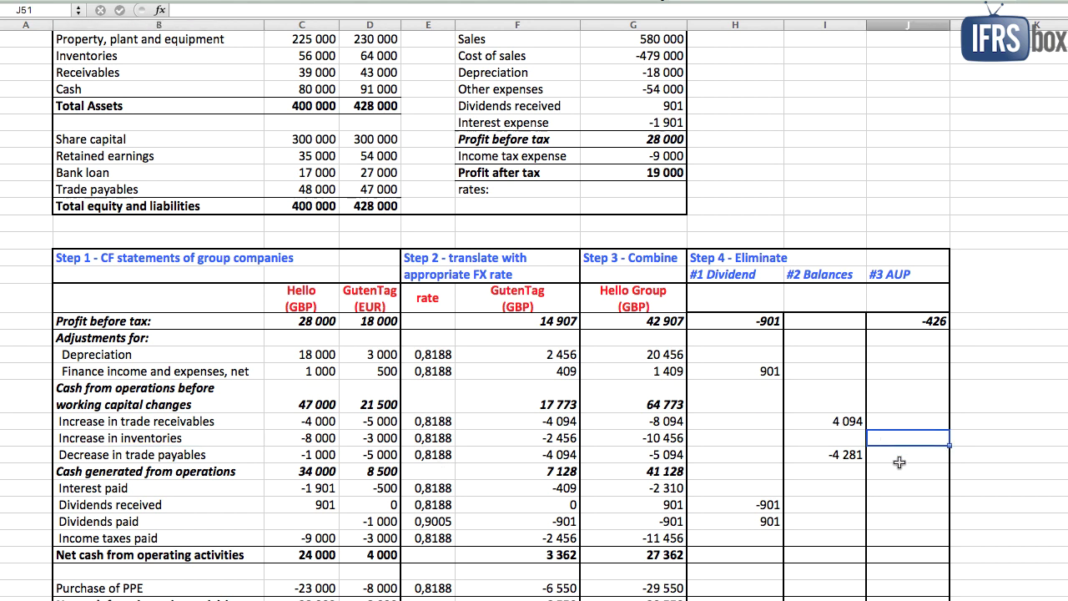
{"action": "type", "text": "="}
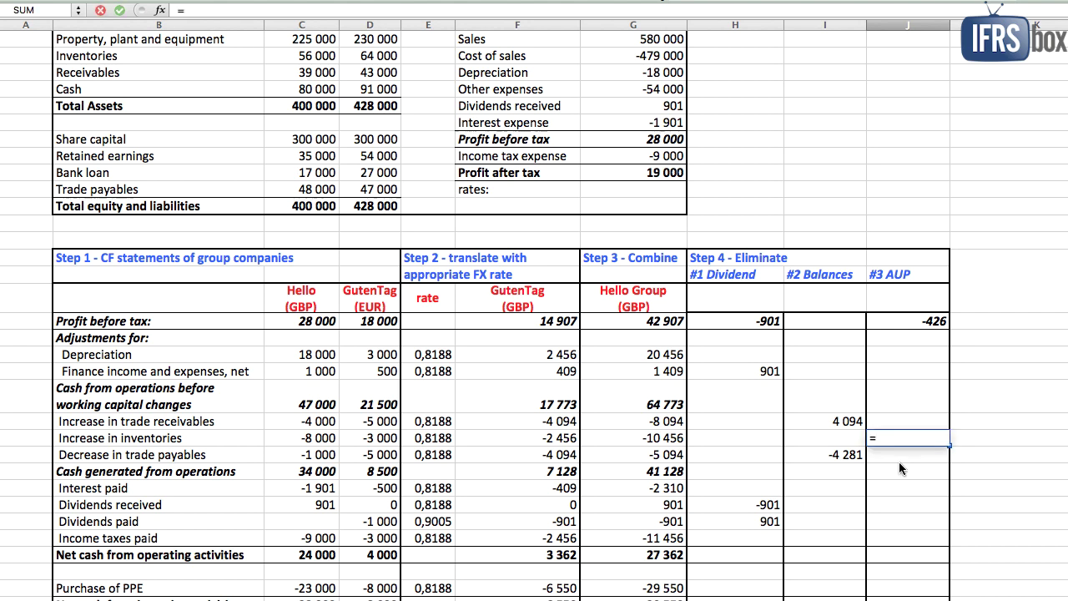
{"action": "type", "text": "500*"}
{"action": "scroll", "coordinate": [905, 413], "scroll_direction": "up", "scroll_amount": 5}
{"action": "left_click", "coordinate": [883, 406]}
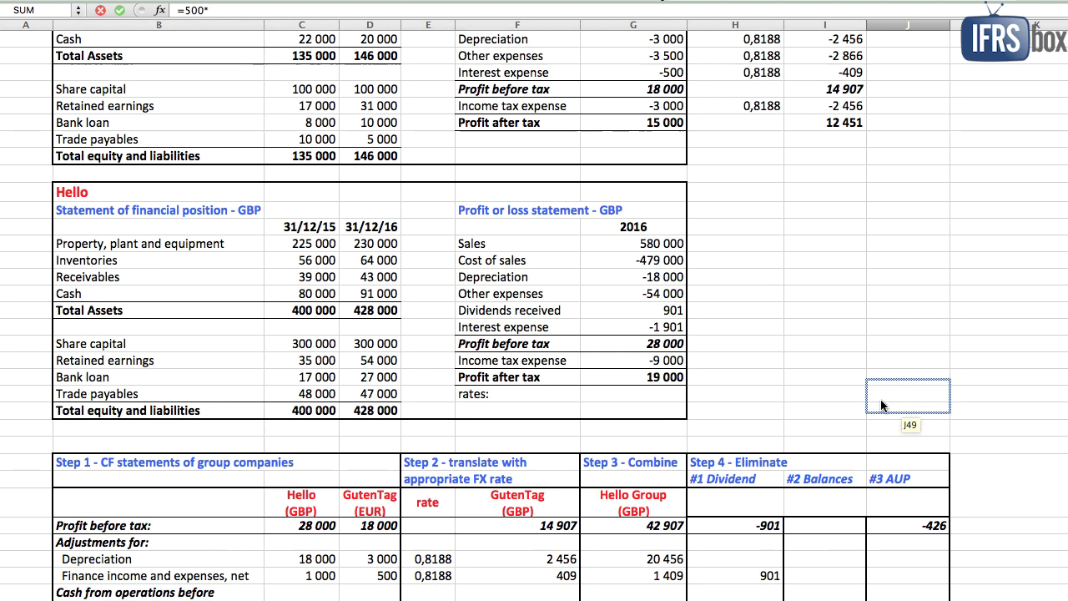
{"action": "scroll", "coordinate": [883, 406], "scroll_direction": "up", "scroll_amount": 8}
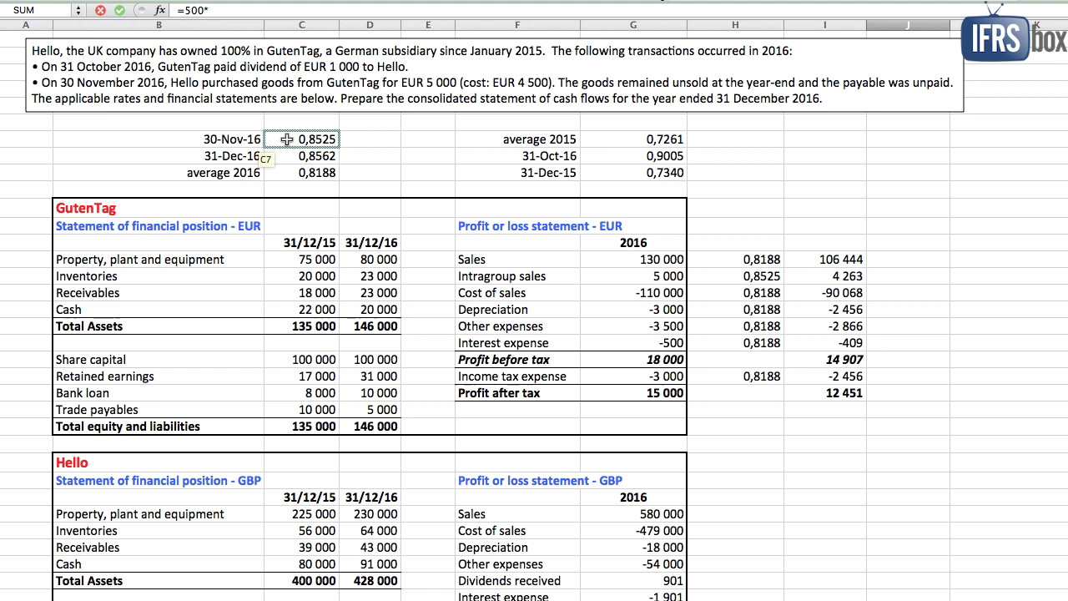
{"action": "left_click", "coordinate": [286, 139]}
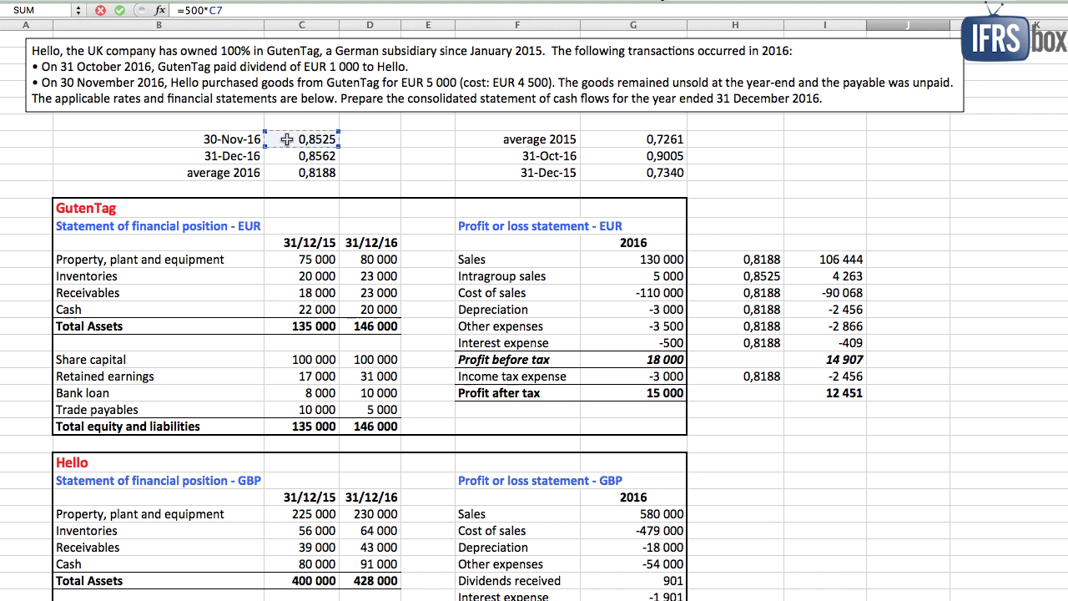
{"action": "key", "text": "Return"}
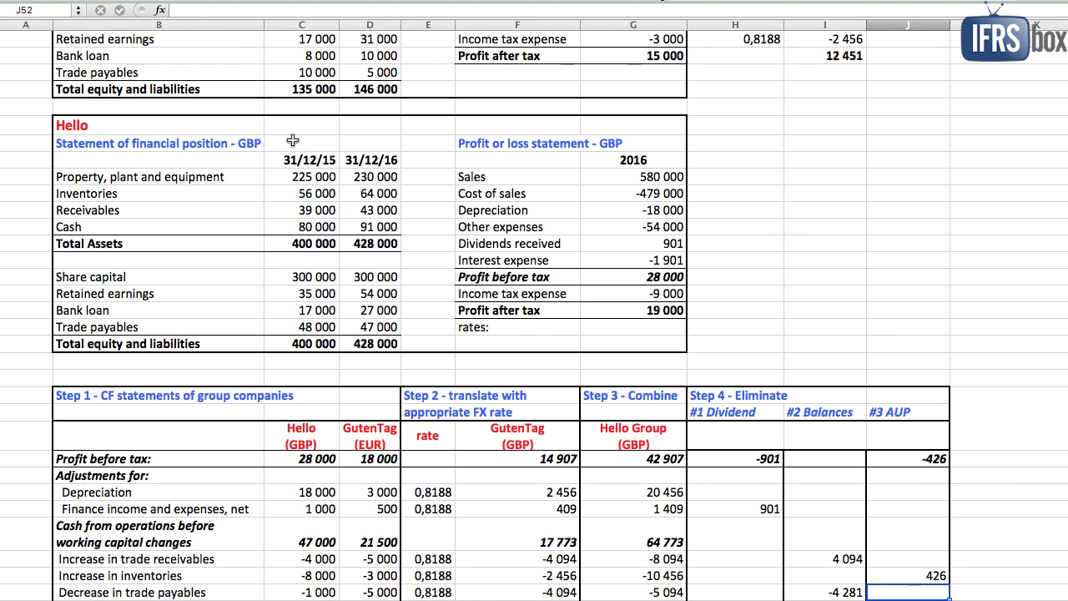
Examine the inventories adjustment and the Check formula of the #3 AUP column.
{"action": "scroll", "coordinate": [570, 256], "scroll_direction": "down", "scroll_amount": 3}
{"action": "scroll", "coordinate": [570, 255], "scroll_direction": "down", "scroll_amount": 5}
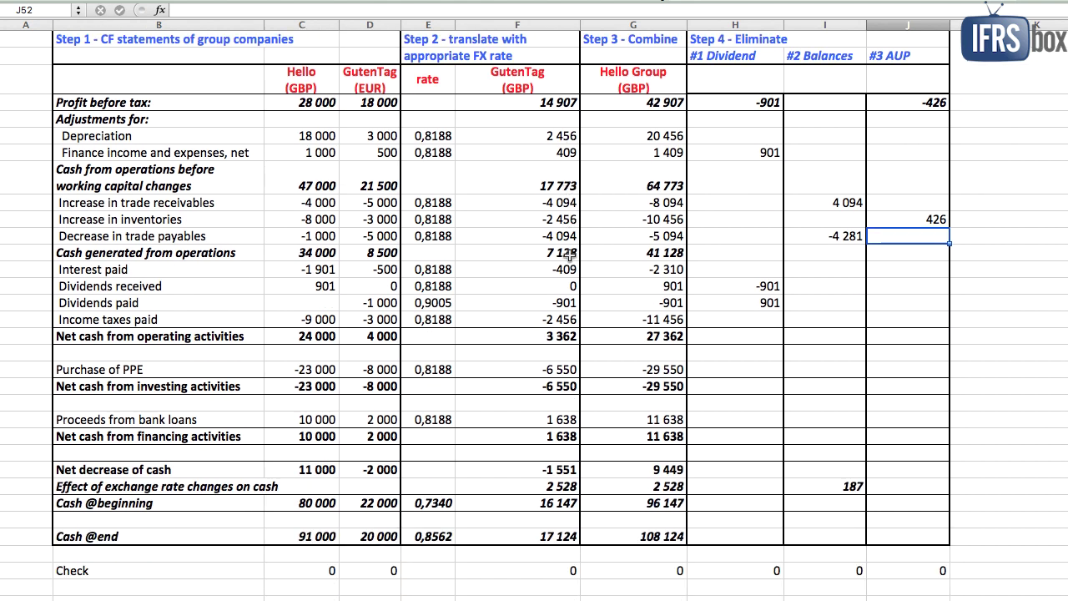
{"action": "left_click", "coordinate": [901, 214]}
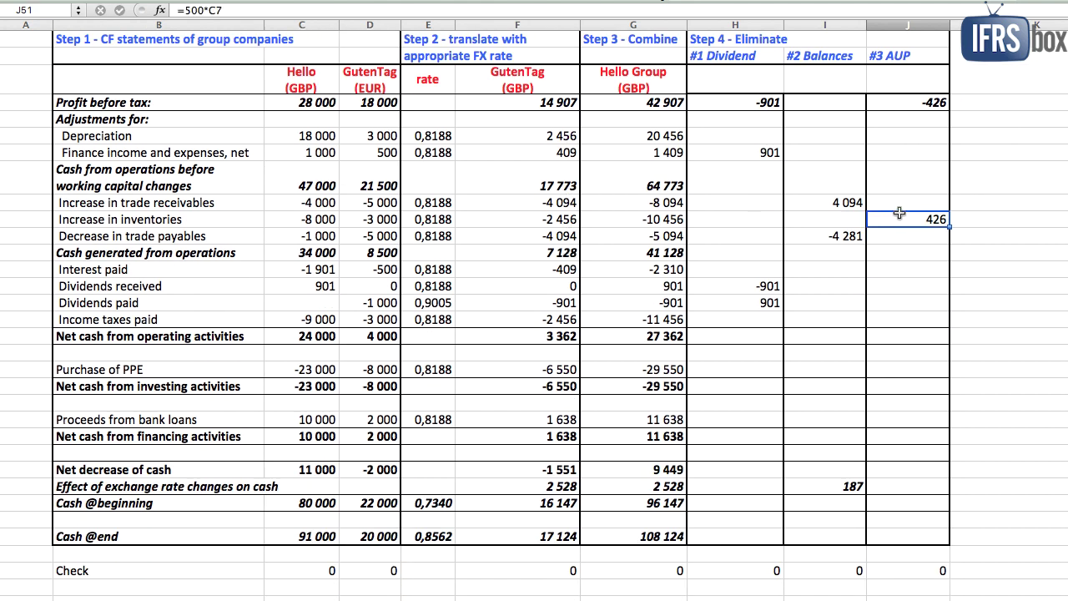
{"action": "key", "text": "ctrl+Down"}
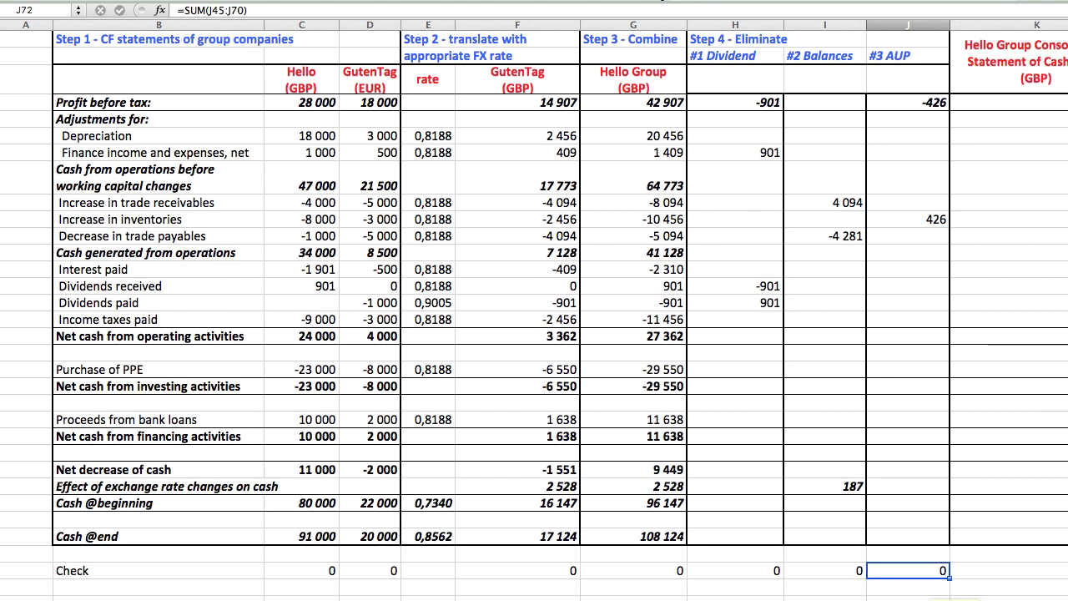
Examine the Hello Group Consolidated Statement of Cash Flows formulas for profit before tax, depreciation, finance income and expenses, and purchase of PPE.
{"action": "scroll", "coordinate": [534, 334], "scroll_direction": "right", "scroll_amount": 2}
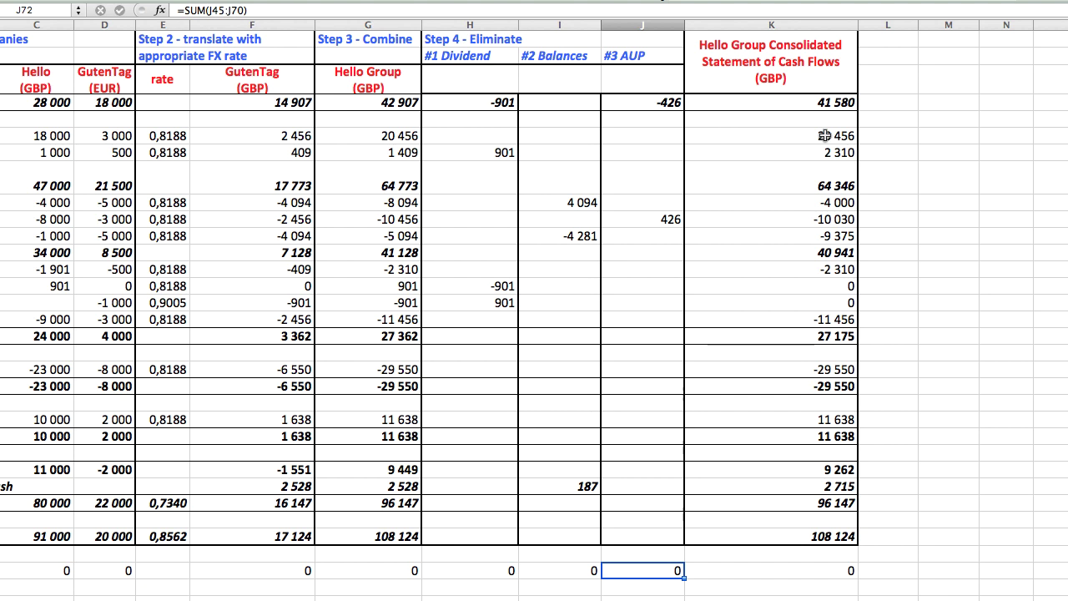
{"action": "double_click", "coordinate": [835, 103]}
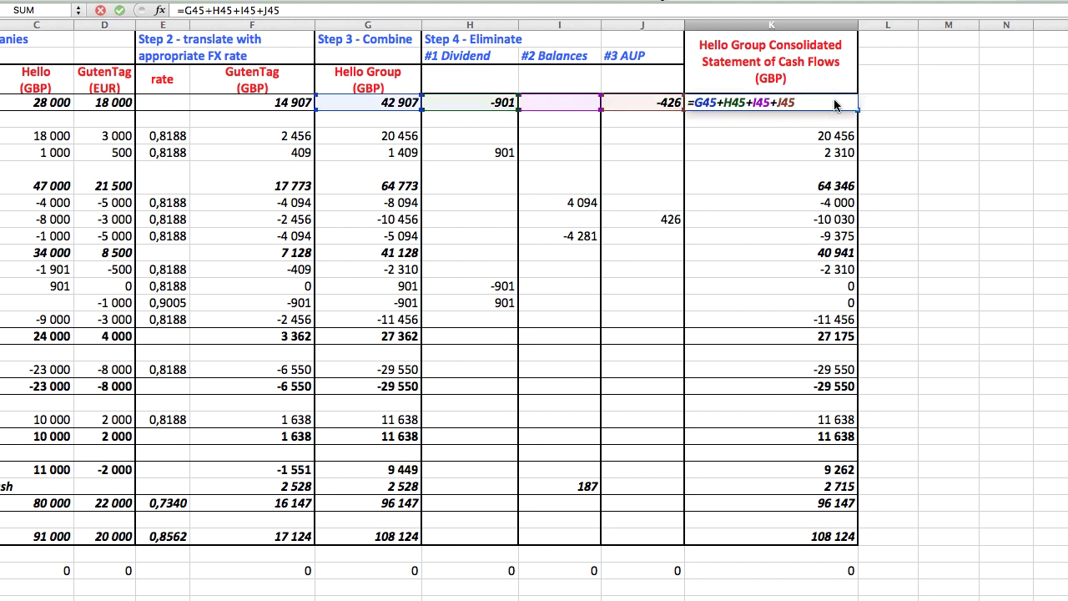
{"action": "key", "text": "Escape"}
{"action": "double_click", "coordinate": [755, 135]}
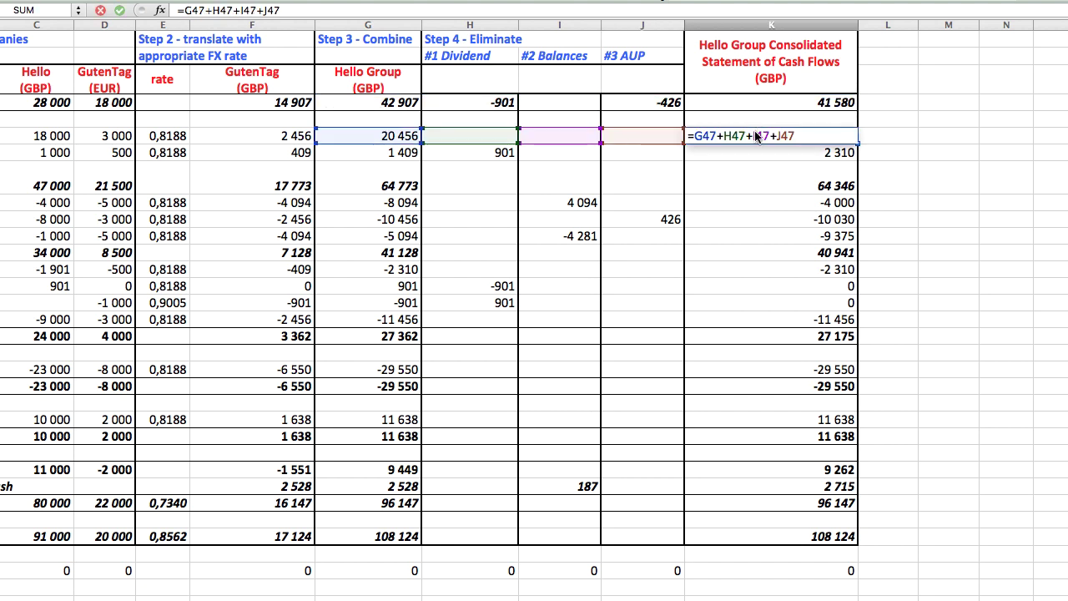
{"action": "key", "text": "Escape"}
{"action": "double_click", "coordinate": [756, 152]}
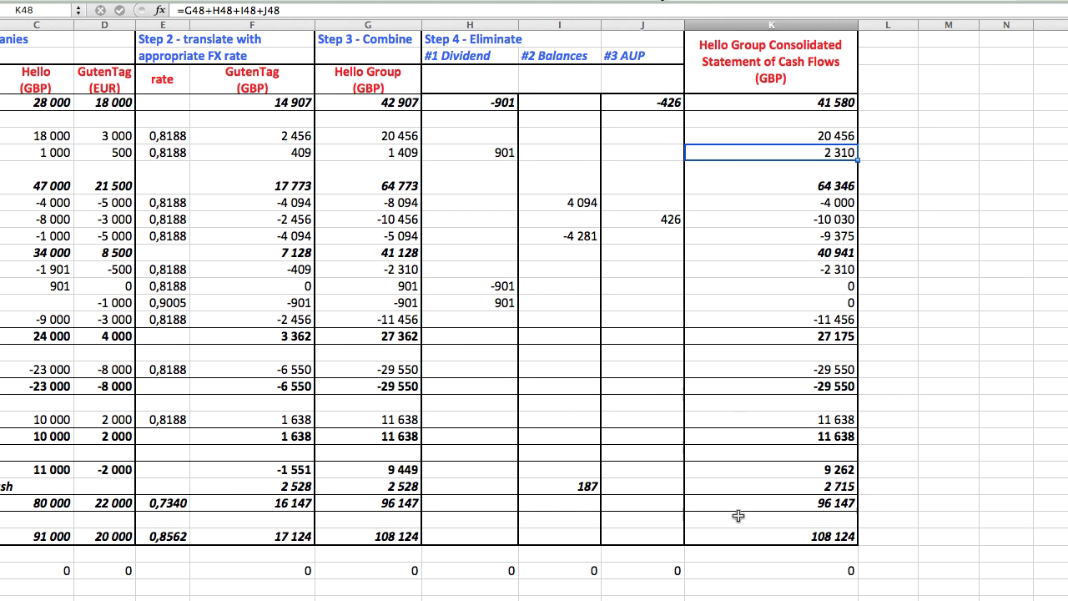
{"action": "double_click", "coordinate": [748, 371]}
{"action": "key", "text": "Escape"}
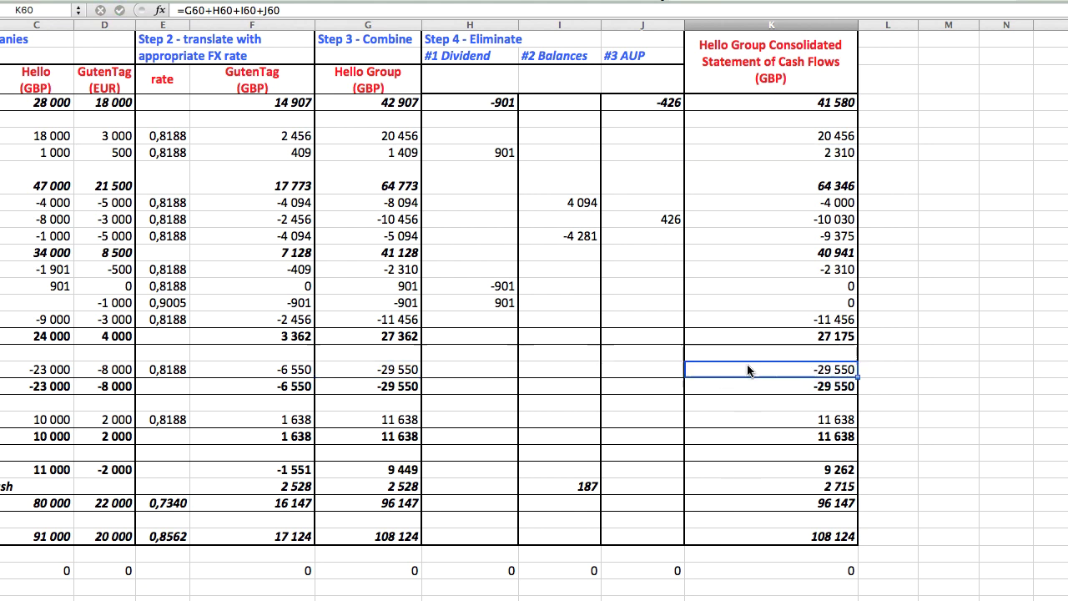